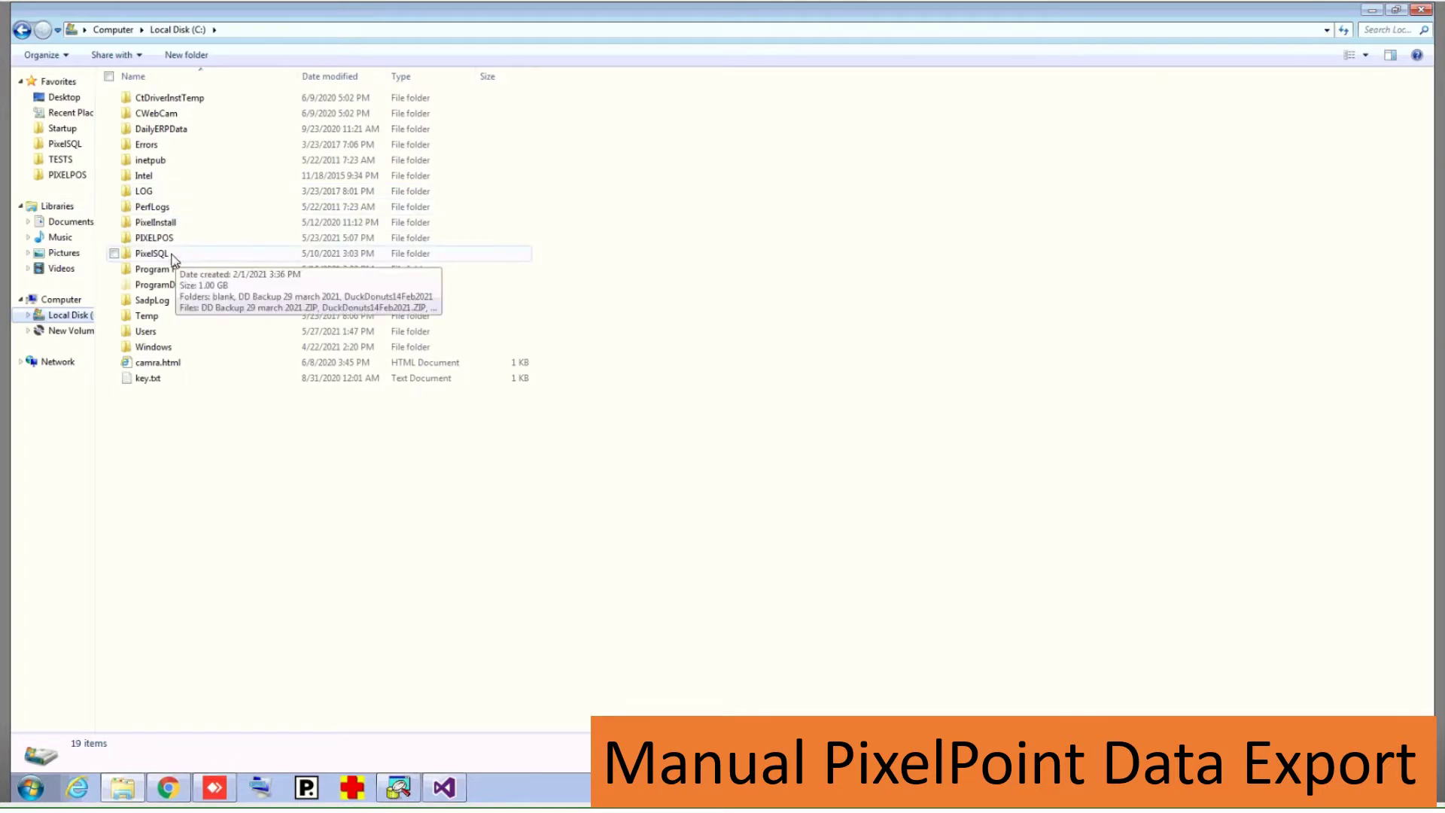
Step: Launch PixelDataTransporter.exe from the C:\PIXELPOS\PixelDataTransporter folder
{"action": "double_click", "coordinate": [158, 238]}
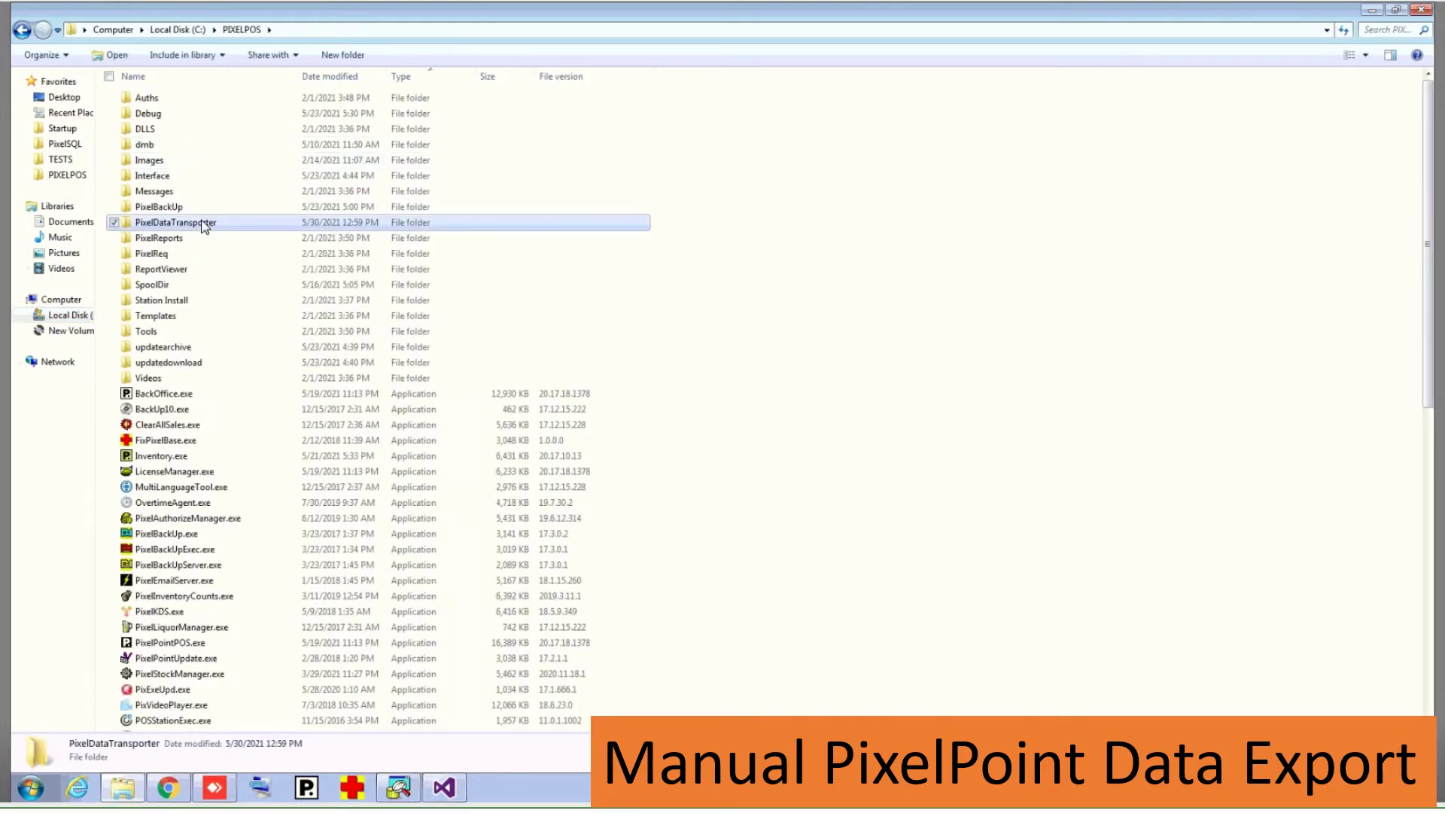
{"action": "double_click", "coordinate": [202, 224]}
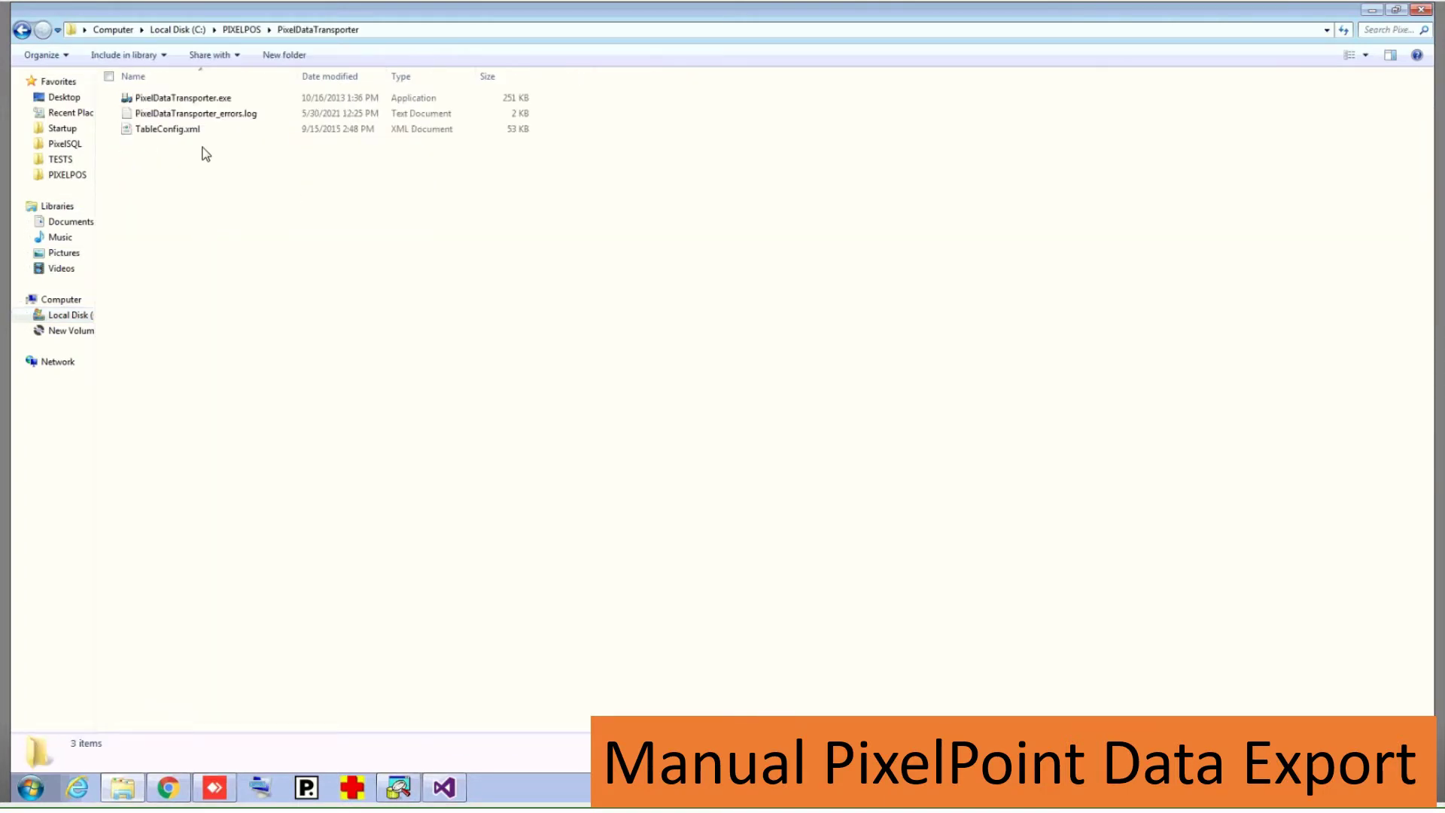
{"action": "double_click", "coordinate": [185, 99]}
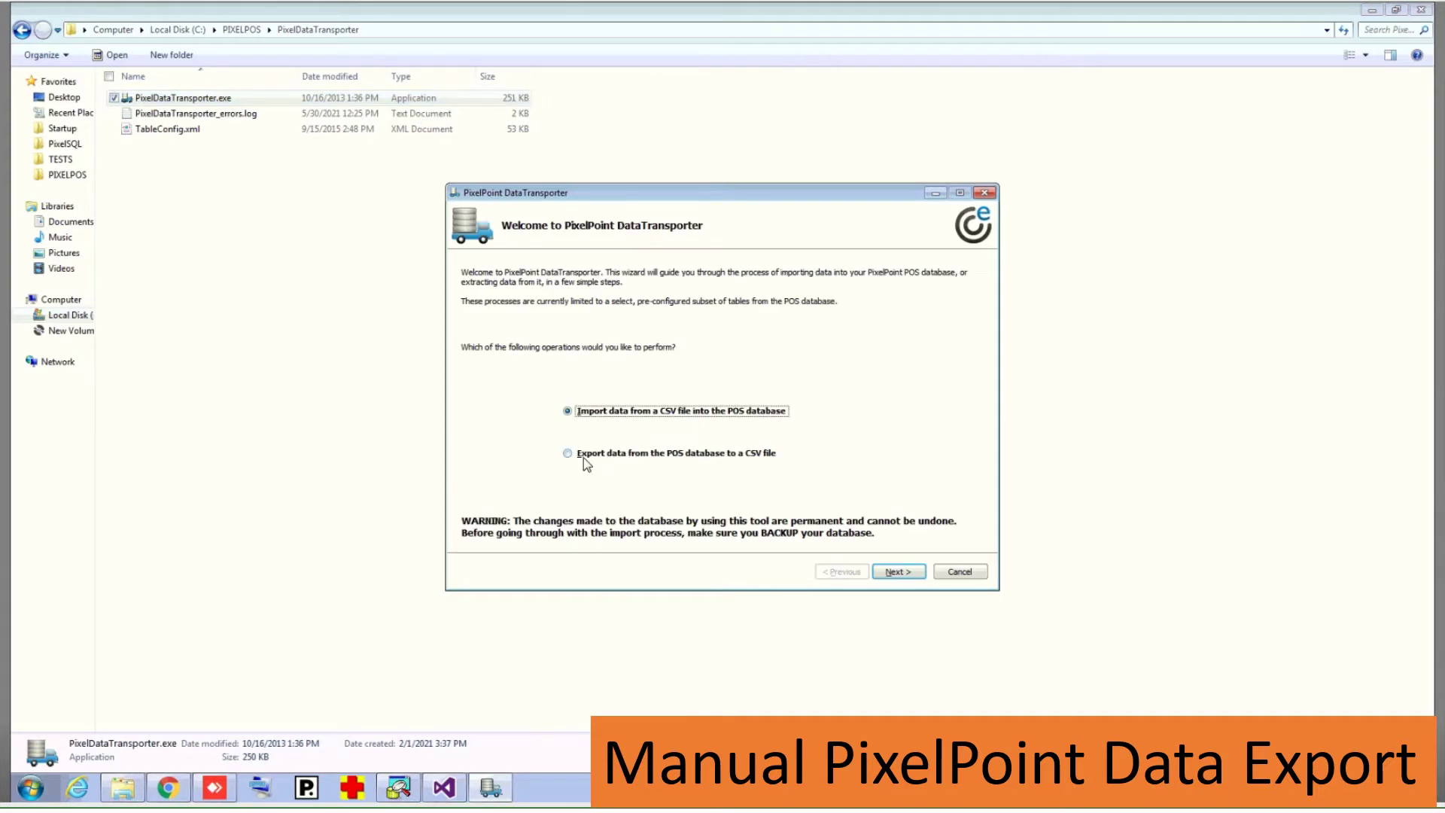
Step: Choose to export data from the POS database to a CSV file, with Member as the source table
{"action": "left_click", "coordinate": [584, 456]}
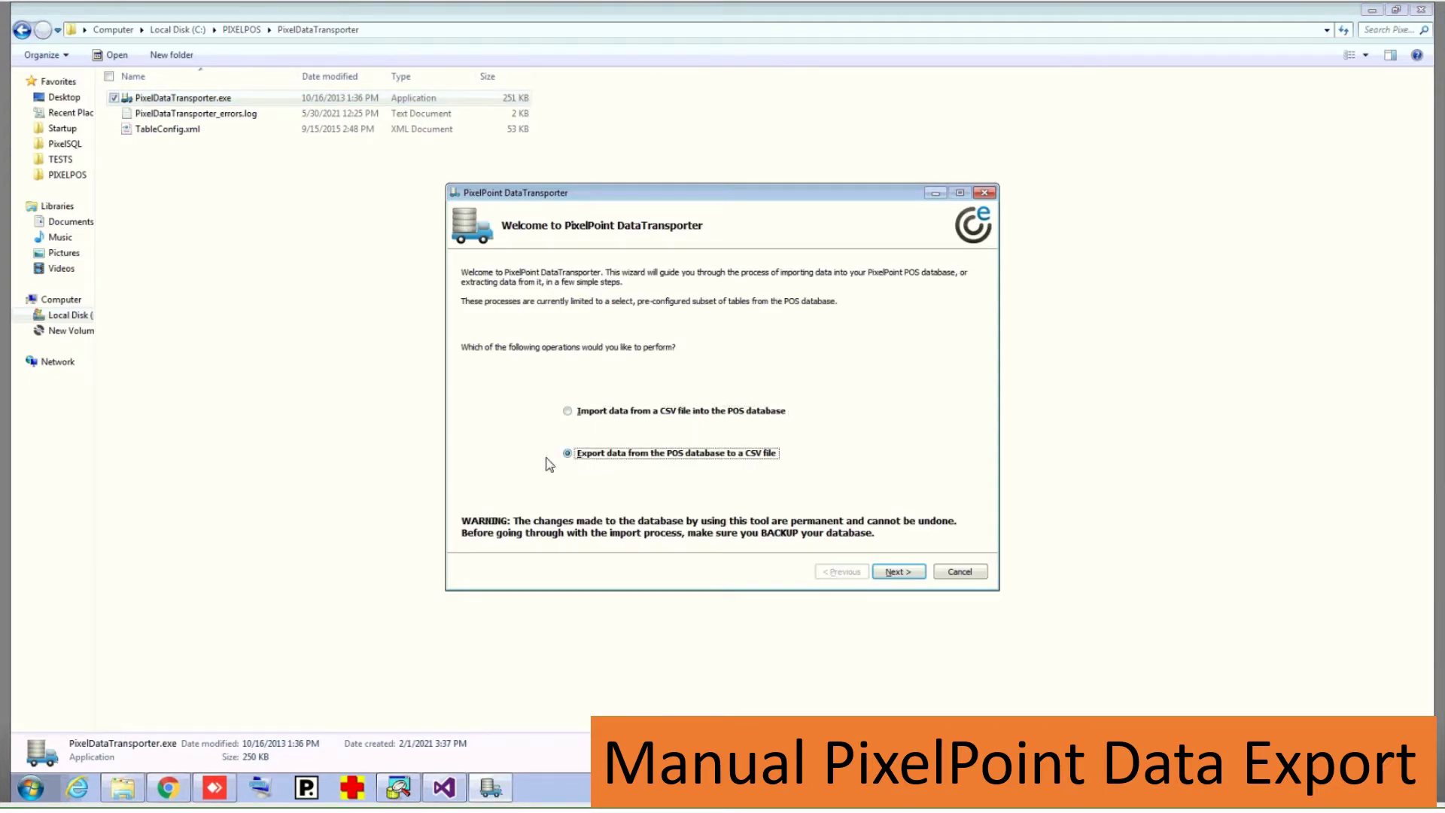
{"action": "left_click", "coordinate": [902, 572]}
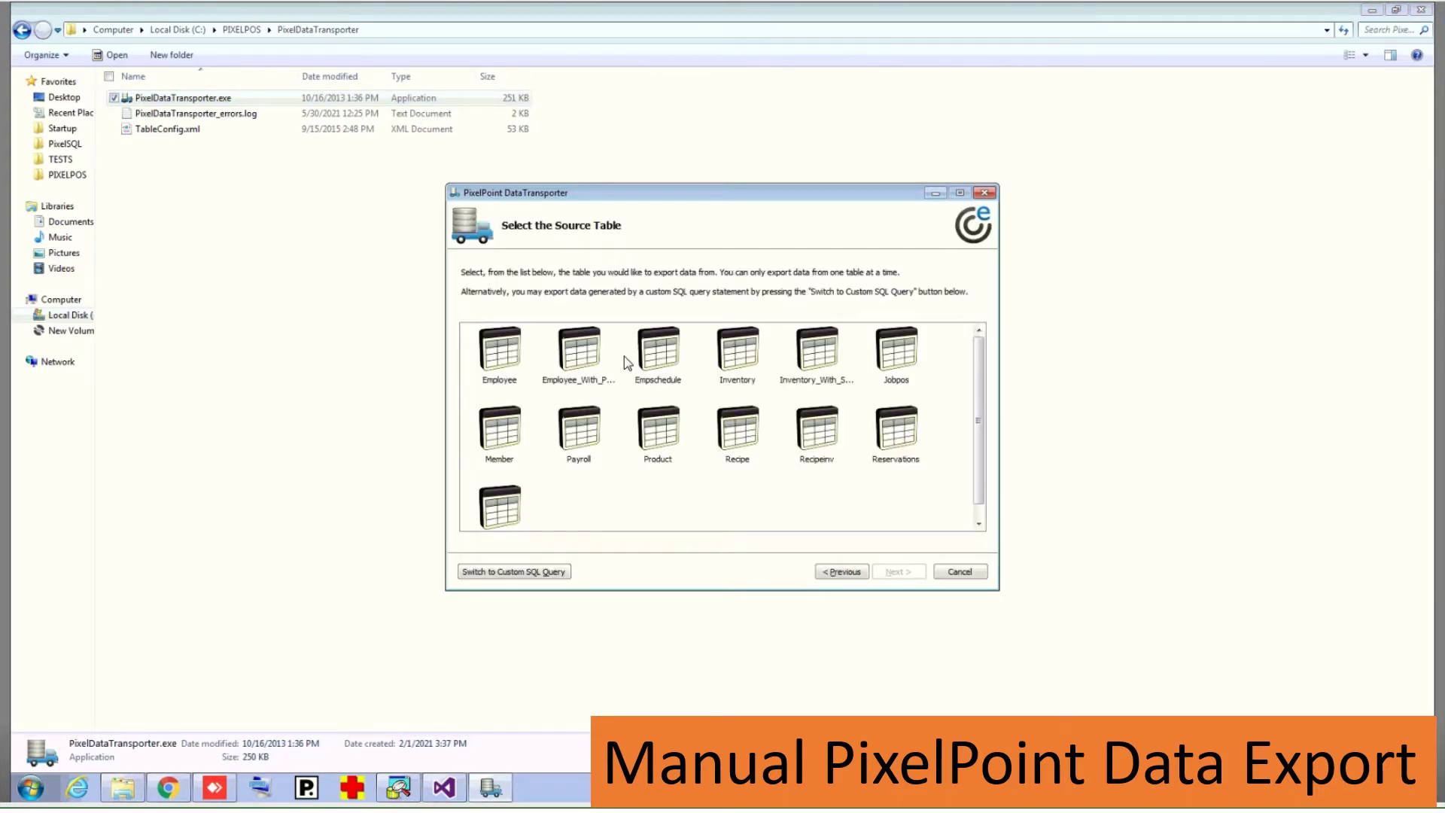
{"action": "left_click", "coordinate": [504, 448]}
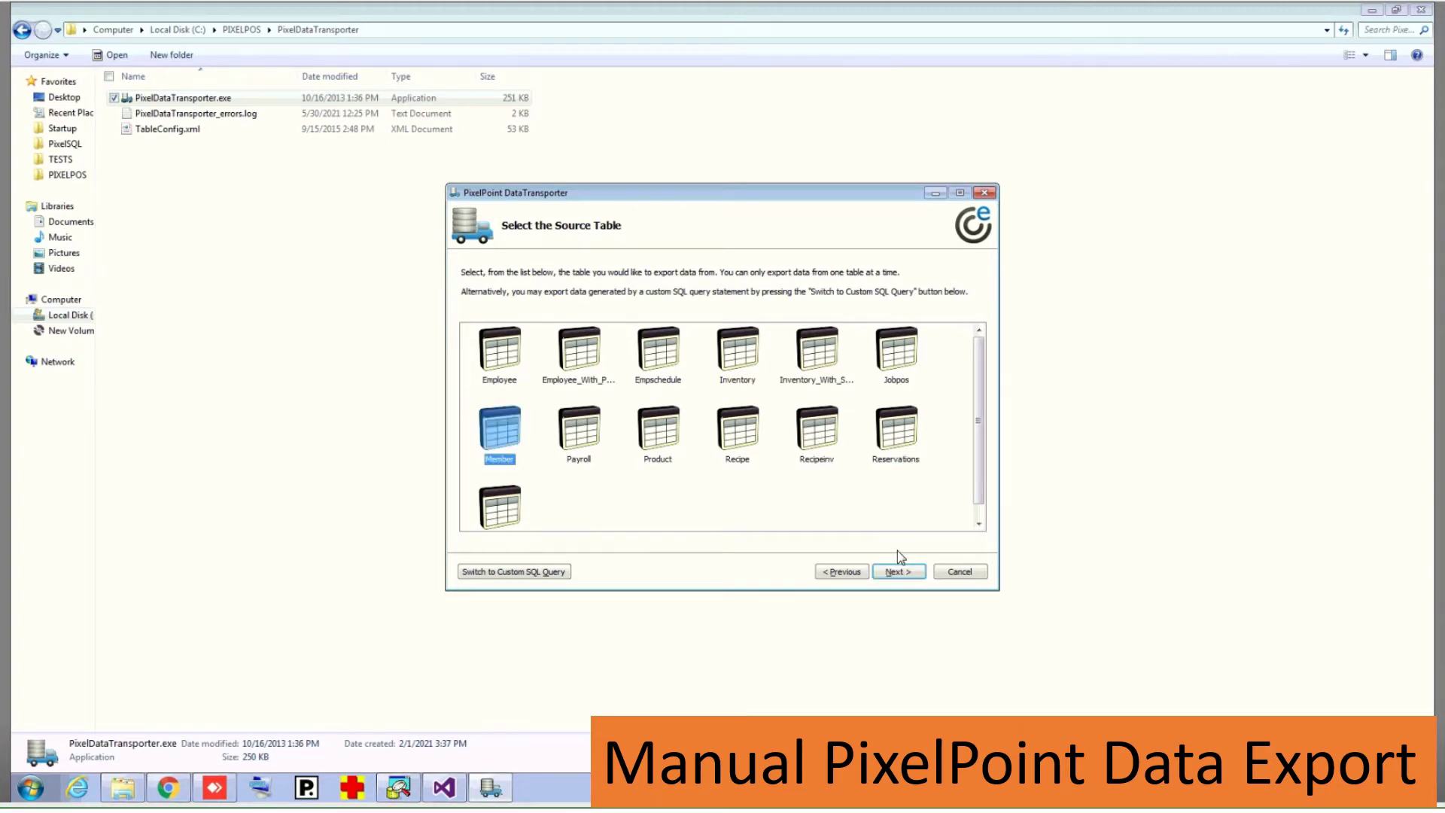
{"action": "left_click", "coordinate": [901, 572]}
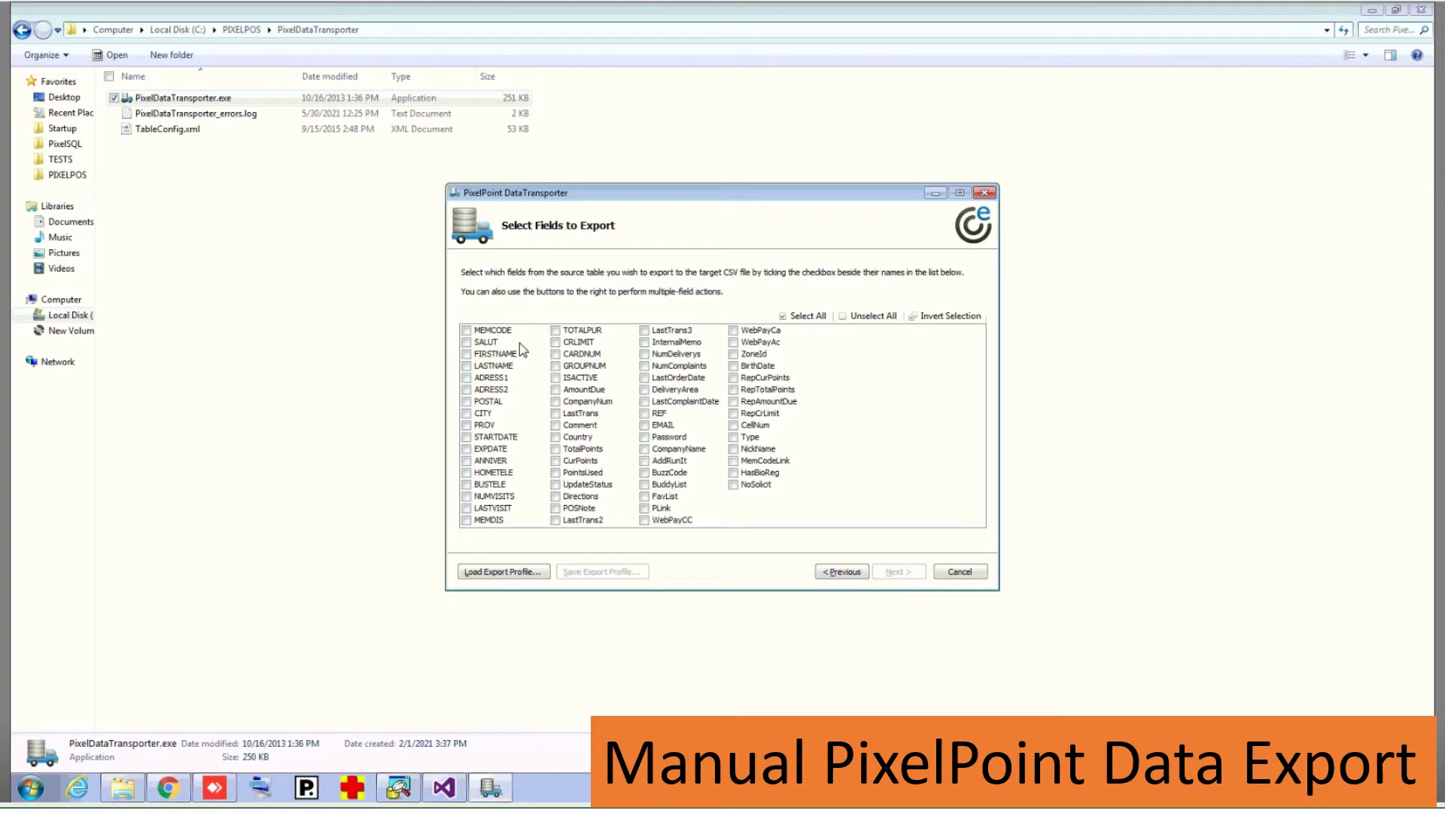
Step: Select the MEMCODE, SALUT, FIRSTNAME, CITY and ANNIVER fields for export and proceed to the target file settings
{"action": "left_click", "coordinate": [490, 330]}
{"action": "left_click", "coordinate": [481, 461]}
{"action": "left_click", "coordinate": [487, 414]}
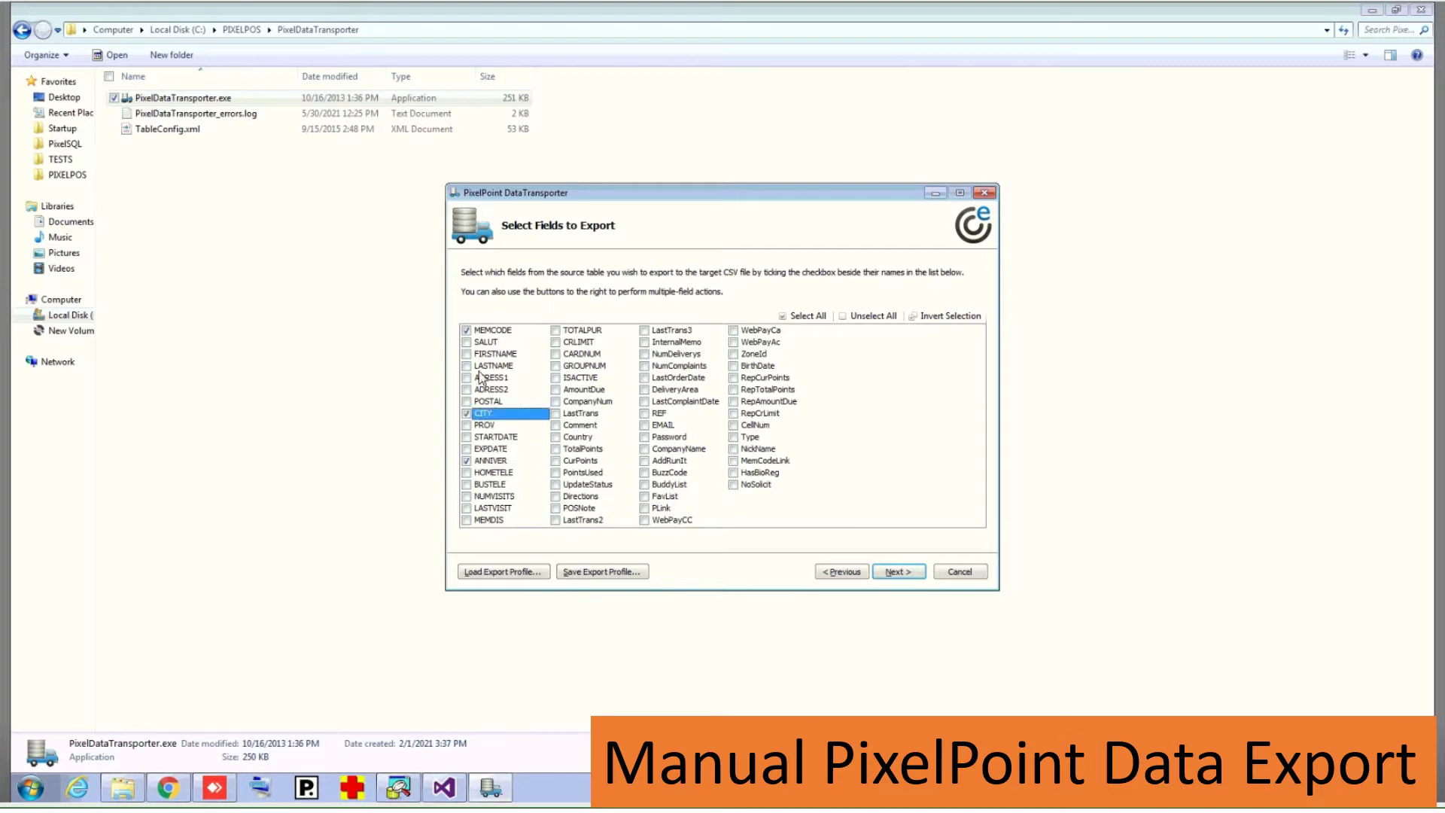
{"action": "left_click", "coordinate": [491, 354]}
{"action": "left_click", "coordinate": [485, 341]}
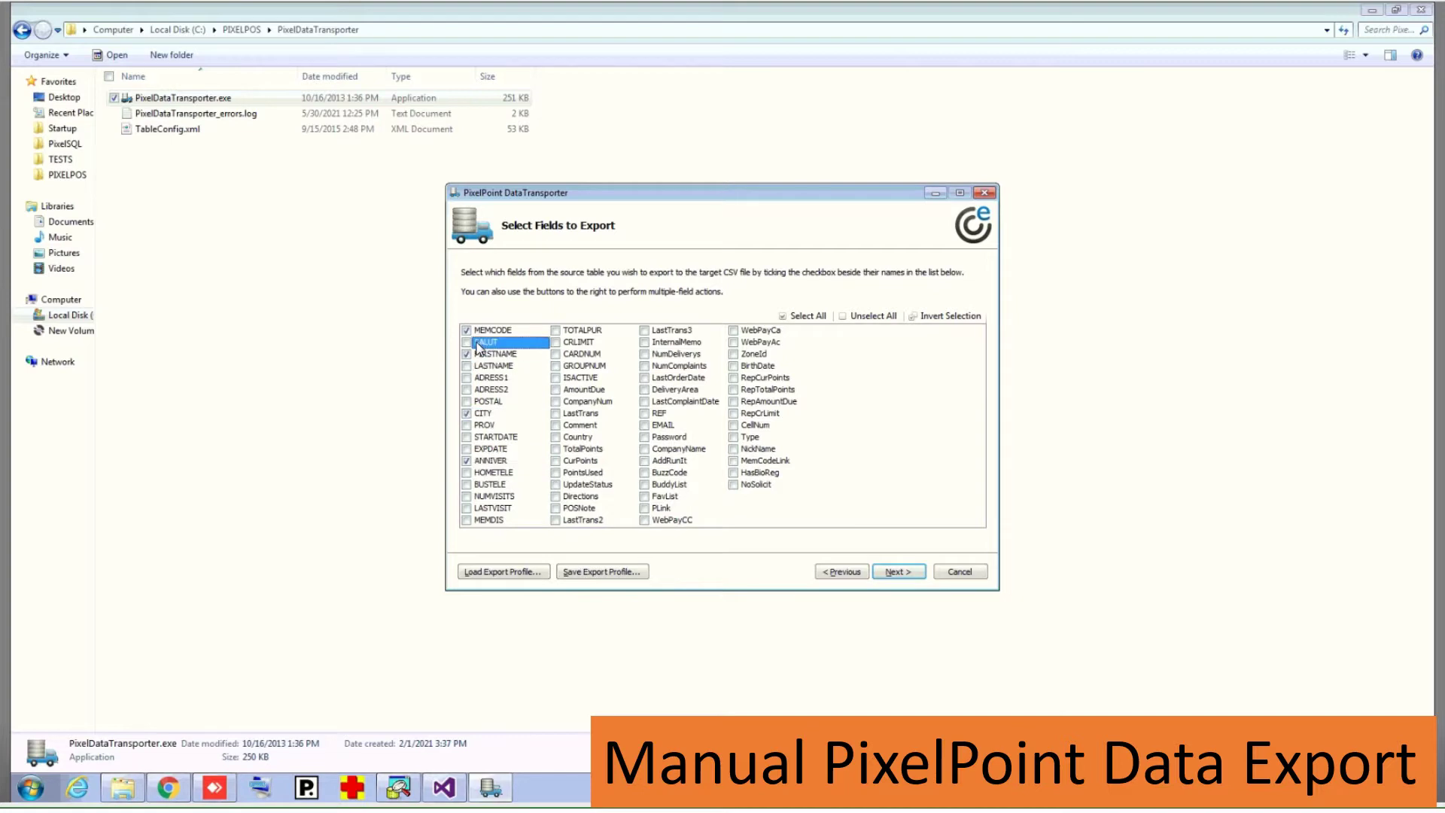
{"action": "left_click", "coordinate": [896, 572]}
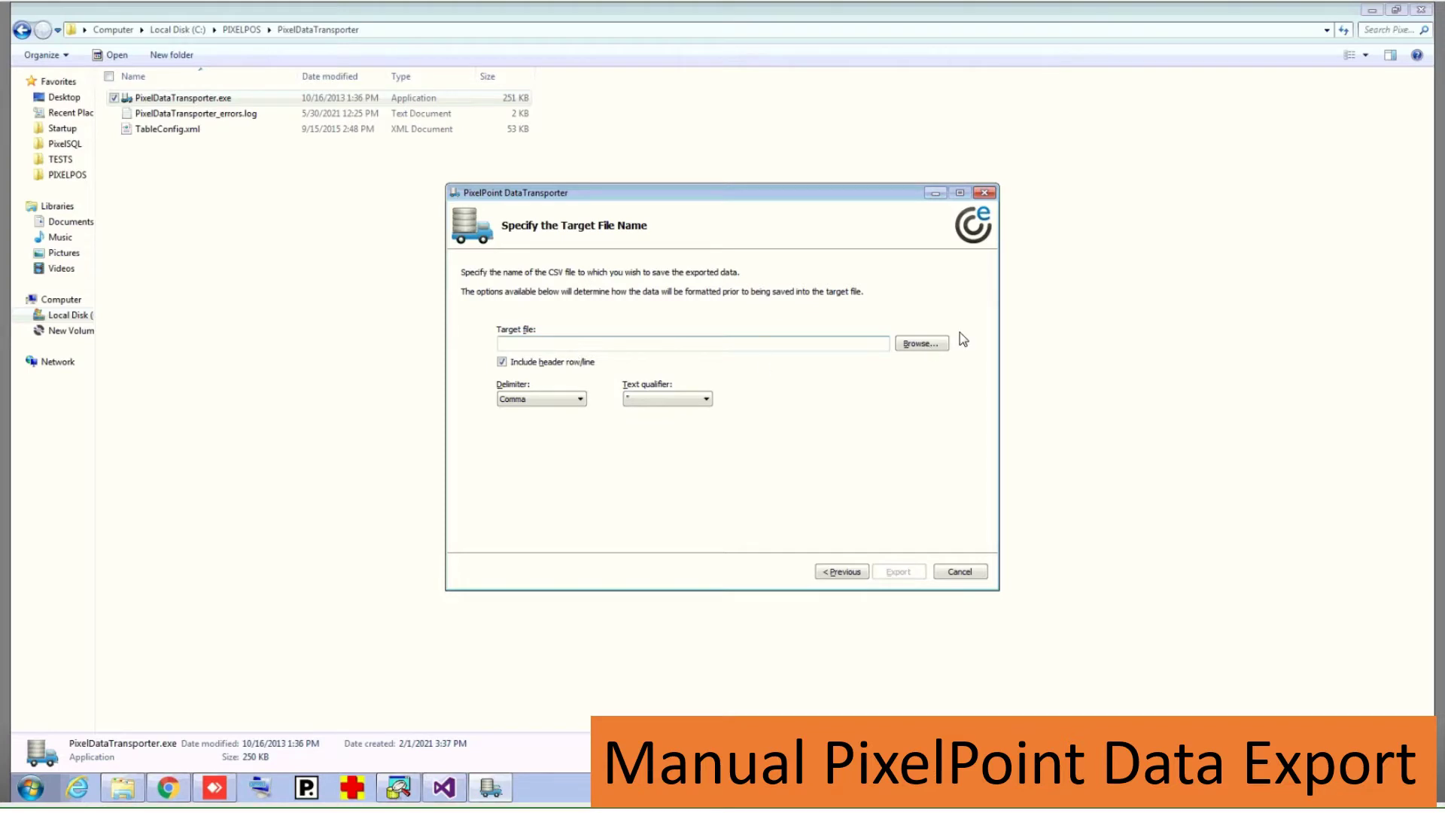
Step: Browse for the target file location and go to C:\PIXELPOS\PixelDataTransporter
{"action": "left_click", "coordinate": [920, 344]}
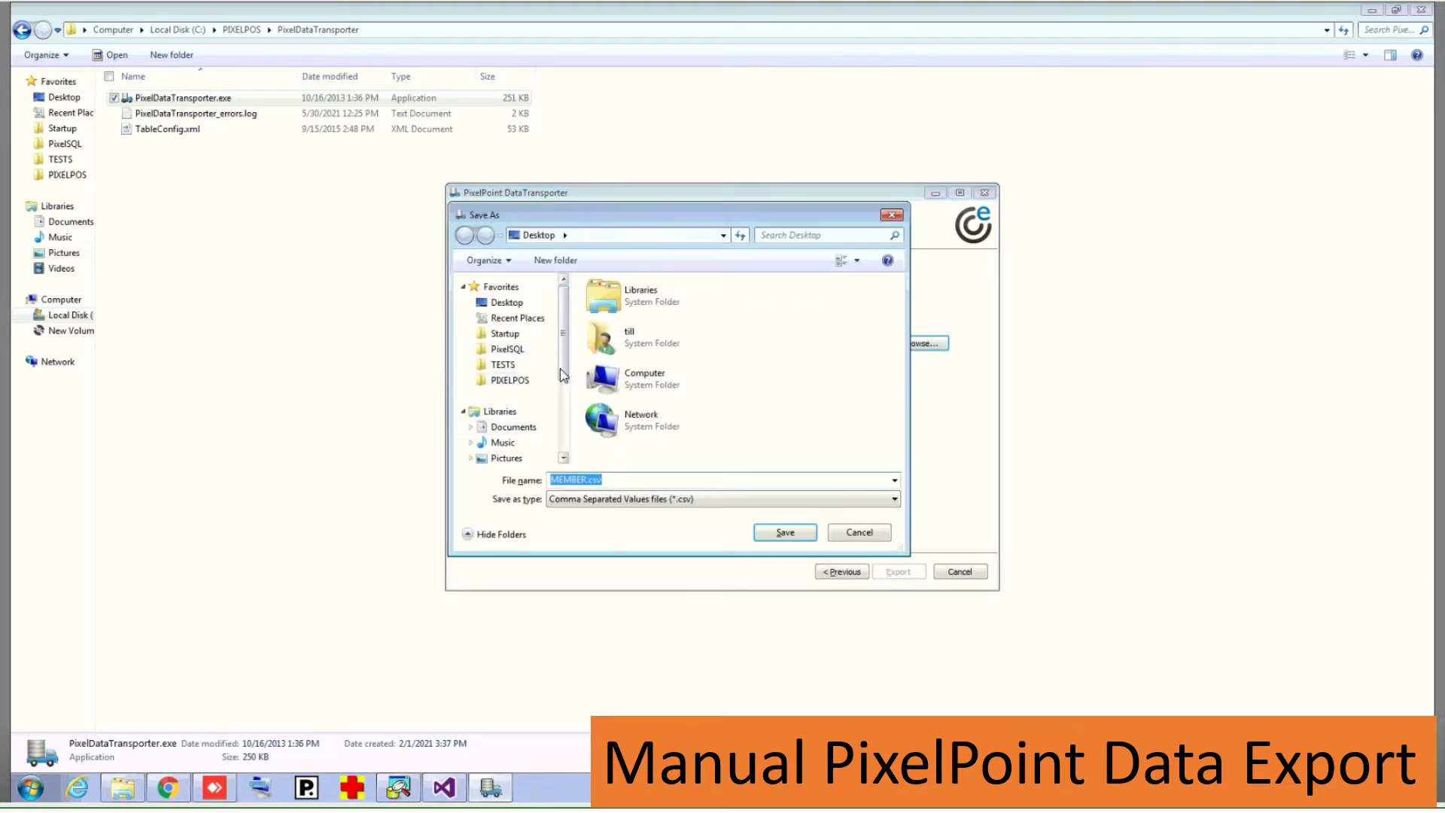
{"action": "left_click_drag", "start_coordinate": [563, 375], "coordinate": [563, 433]}
{"action": "left_click", "coordinate": [518, 404]}
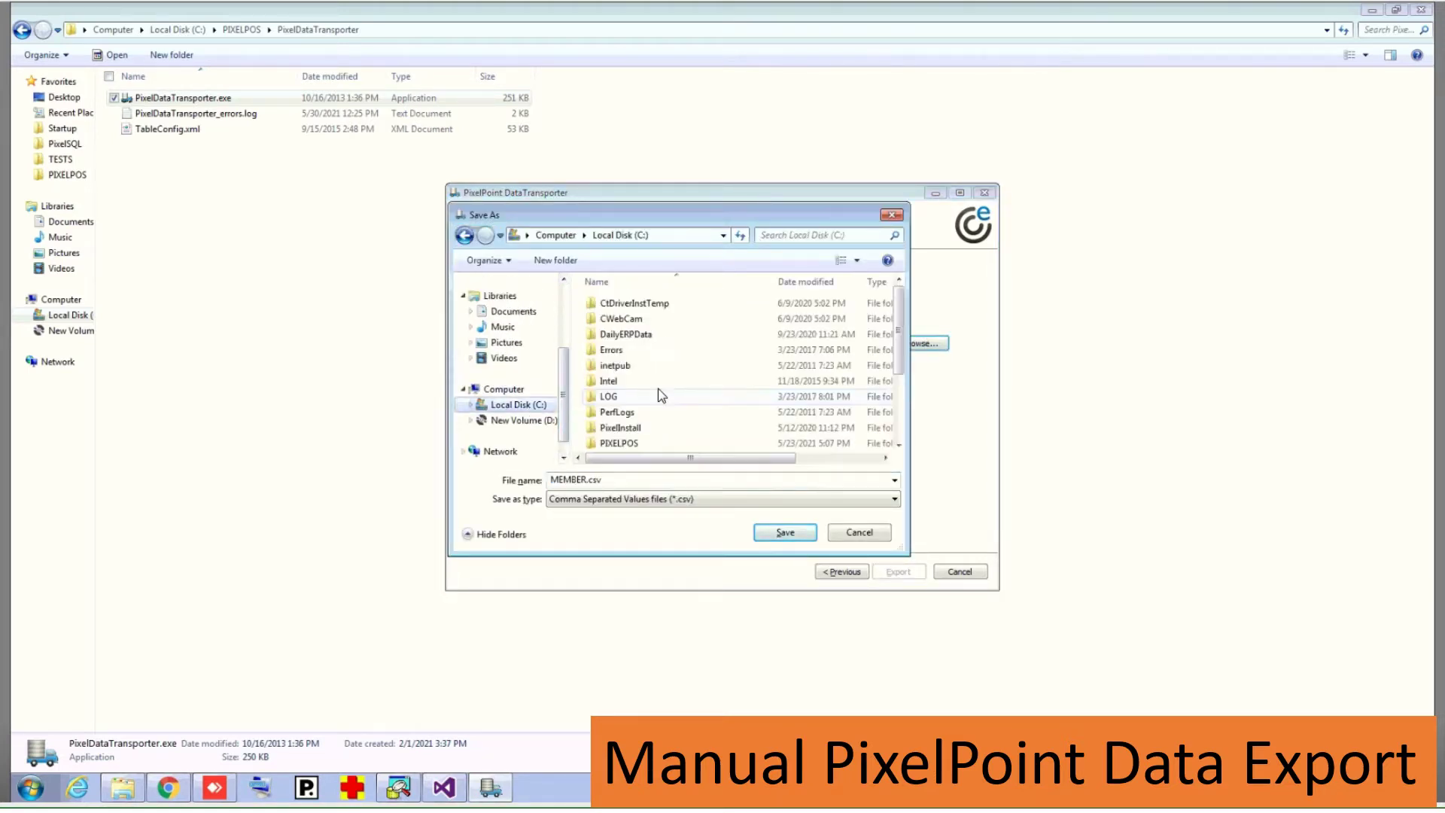
{"action": "left_click", "coordinate": [616, 445]}
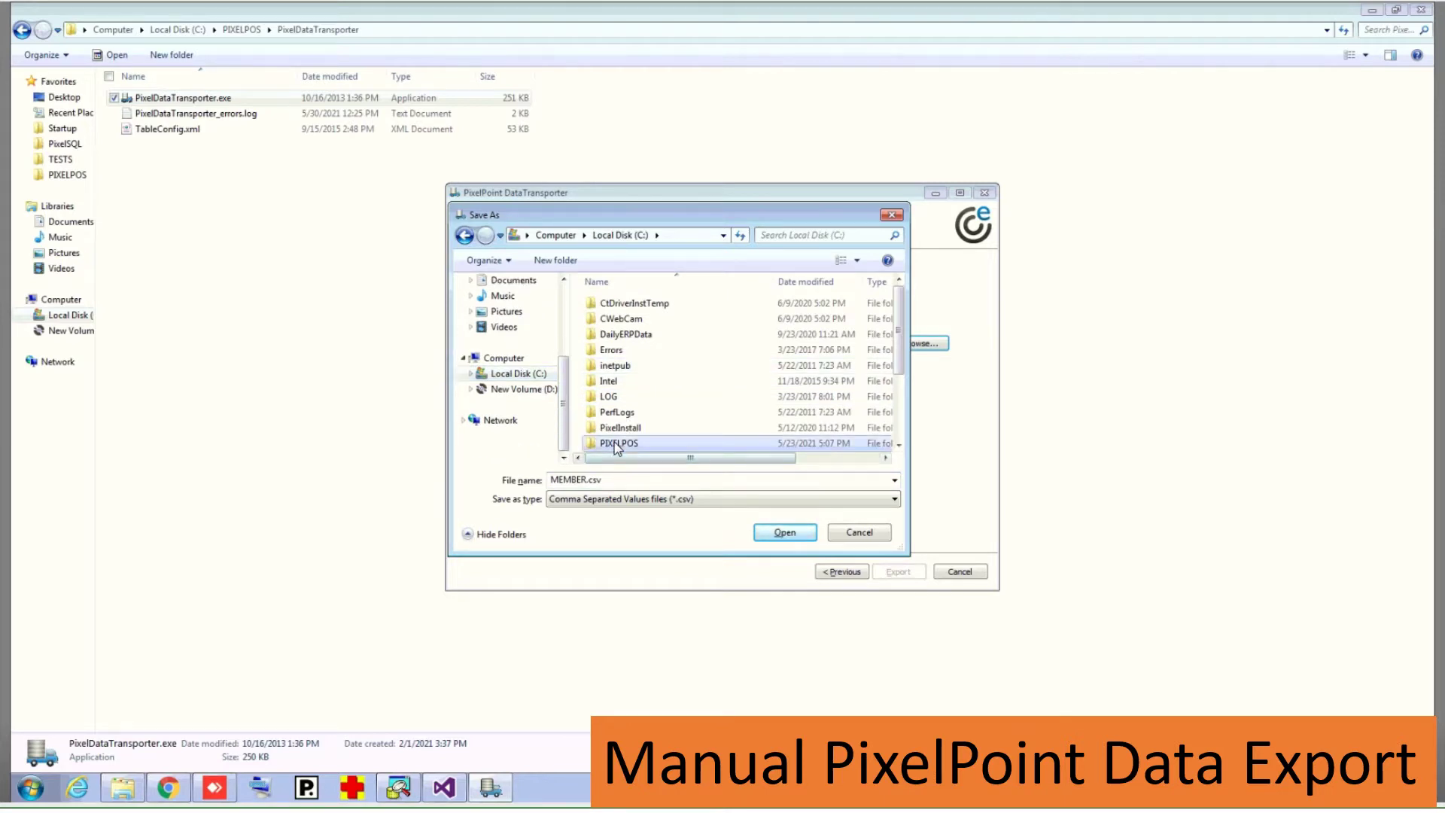
{"action": "double_click", "coordinate": [616, 444]}
{"action": "double_click", "coordinate": [638, 428]}
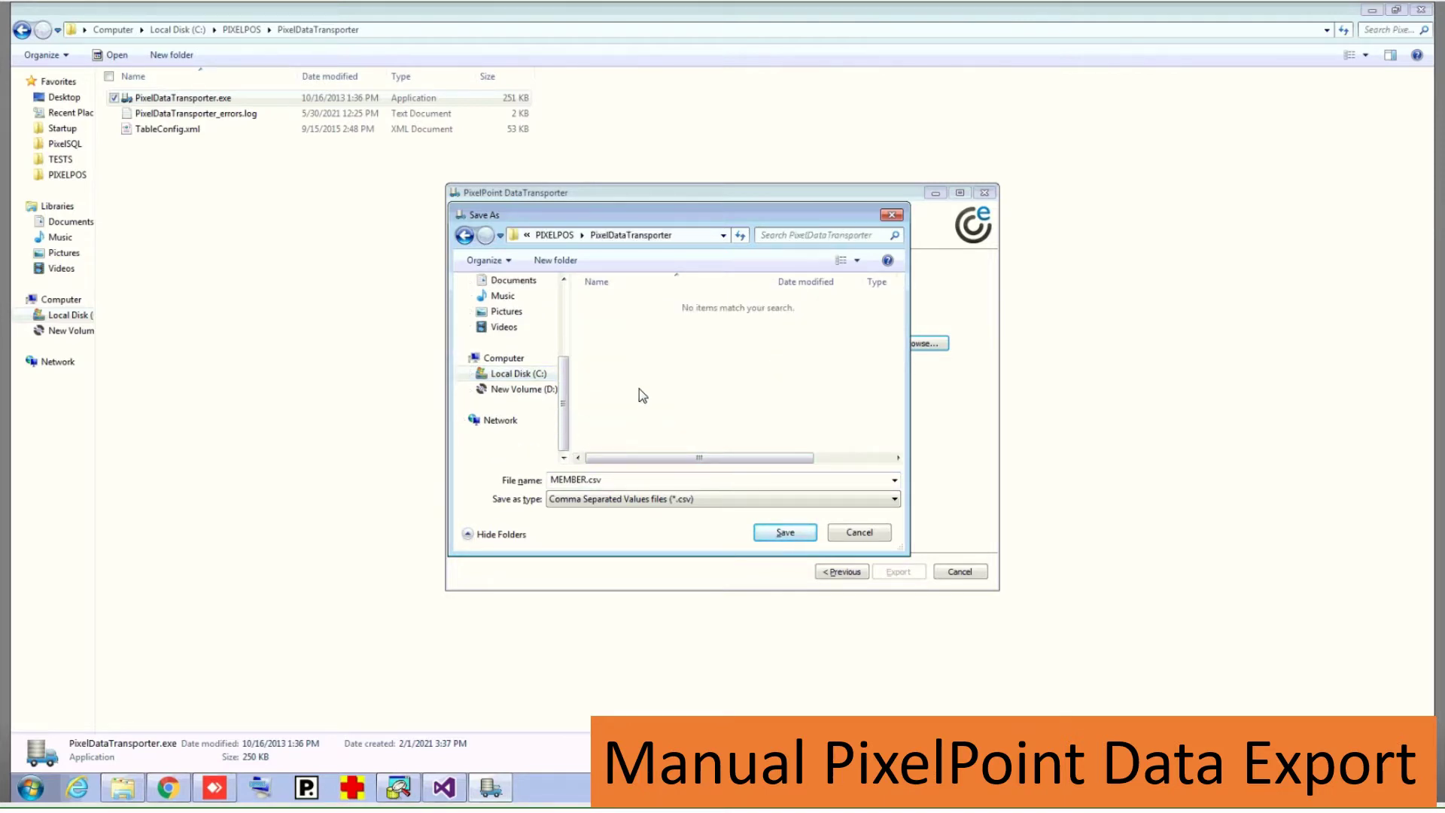
Step: Create a new folder named Members inside the PixelDataTransporter folder
{"action": "right_click", "coordinate": [696, 381]}
{"action": "mouse_move", "coordinate": [602, 539]}
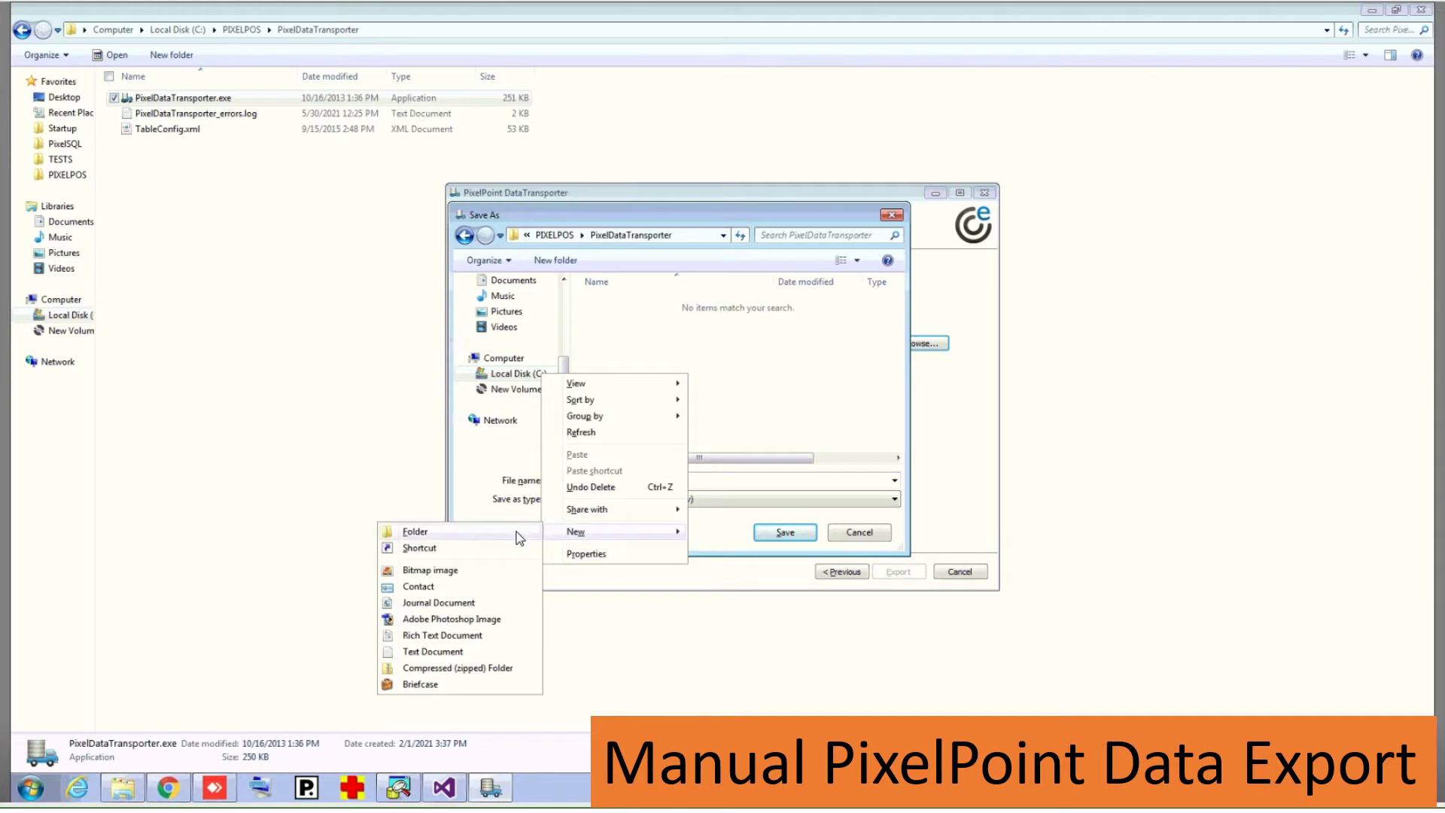
{"action": "left_click", "coordinate": [515, 531]}
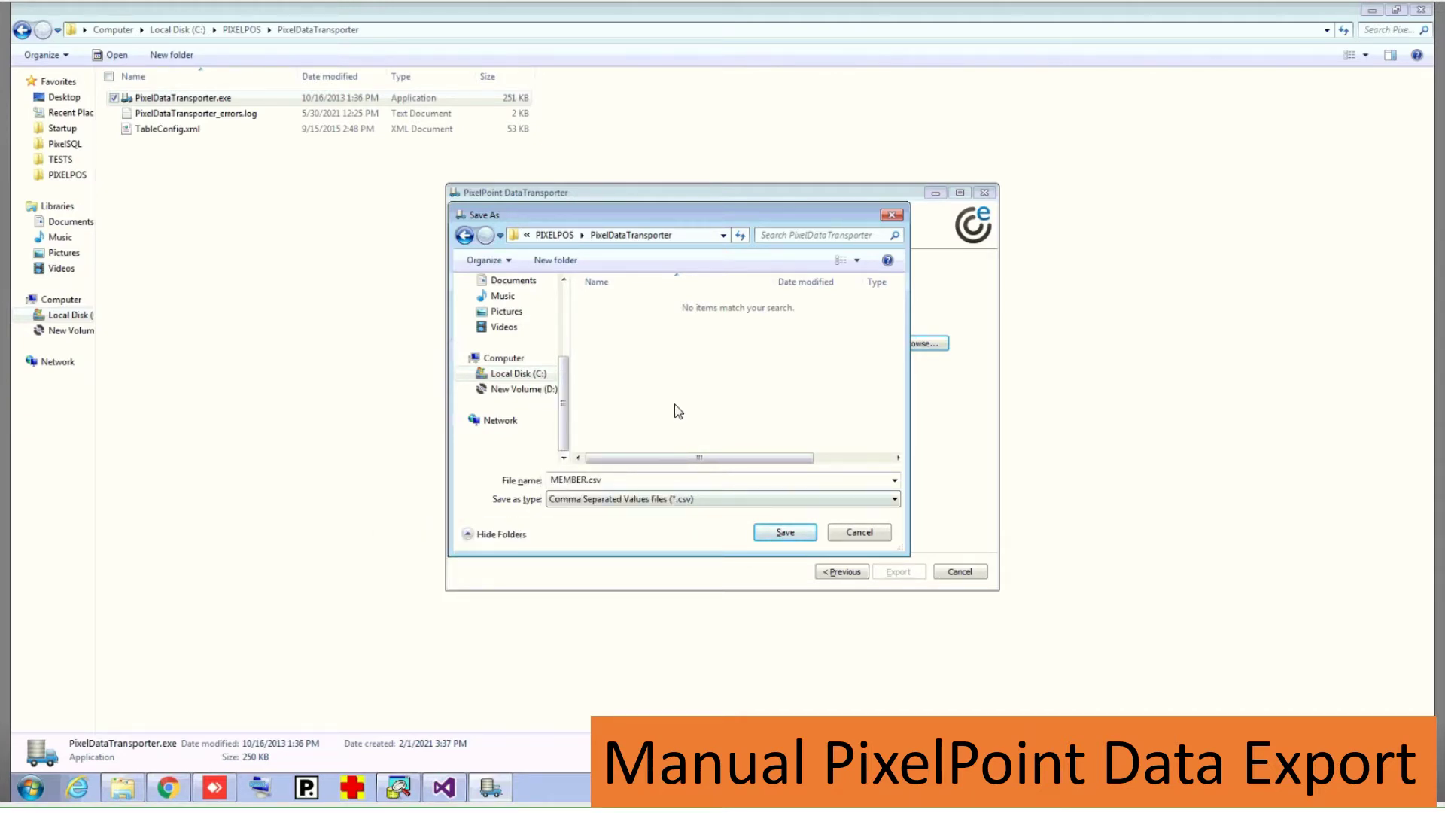
{"action": "right_click", "coordinate": [677, 379]}
{"action": "mouse_move", "coordinate": [615, 531]}
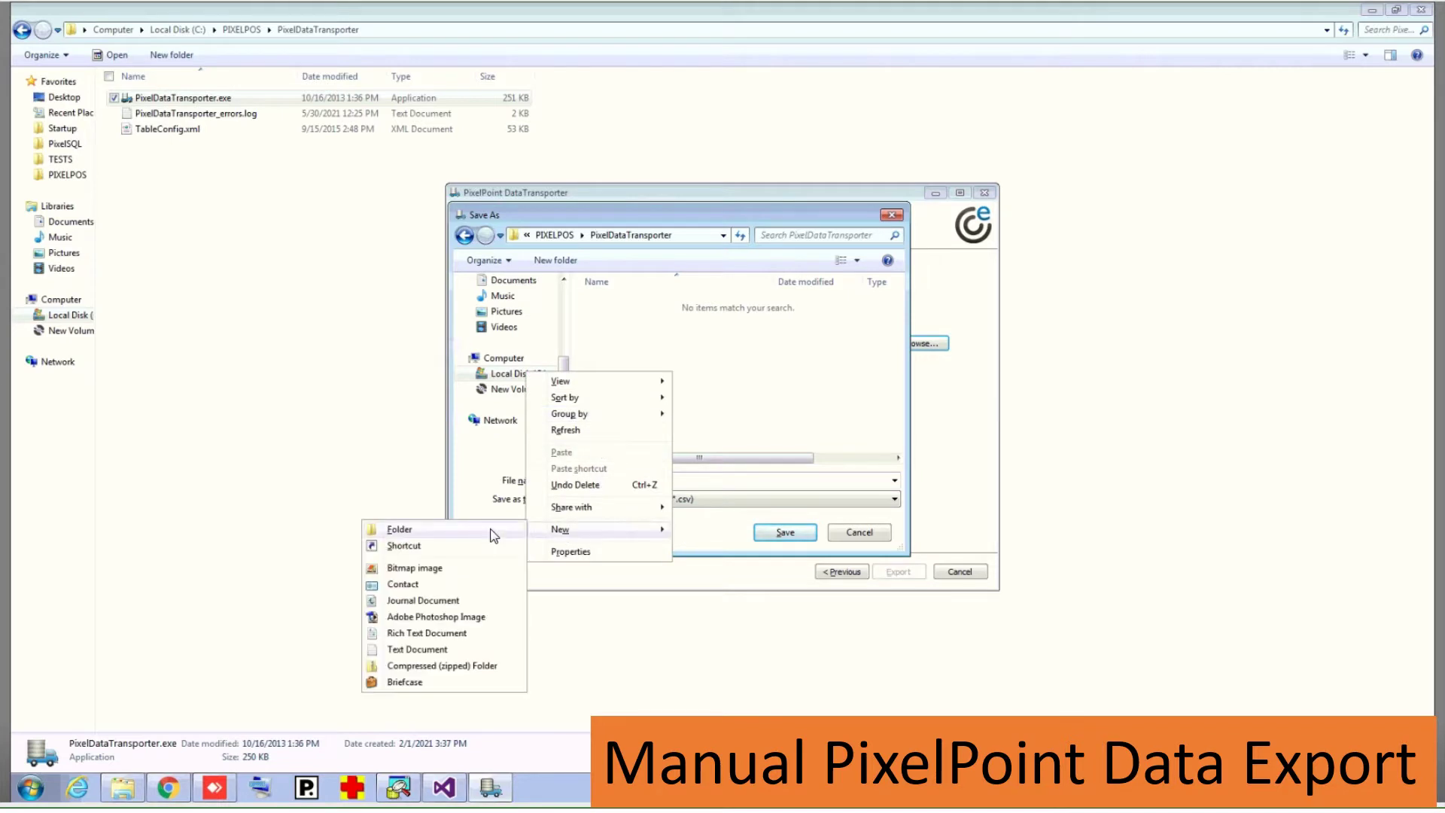
{"action": "left_click", "coordinate": [493, 534]}
{"action": "type", "text": "Member"}
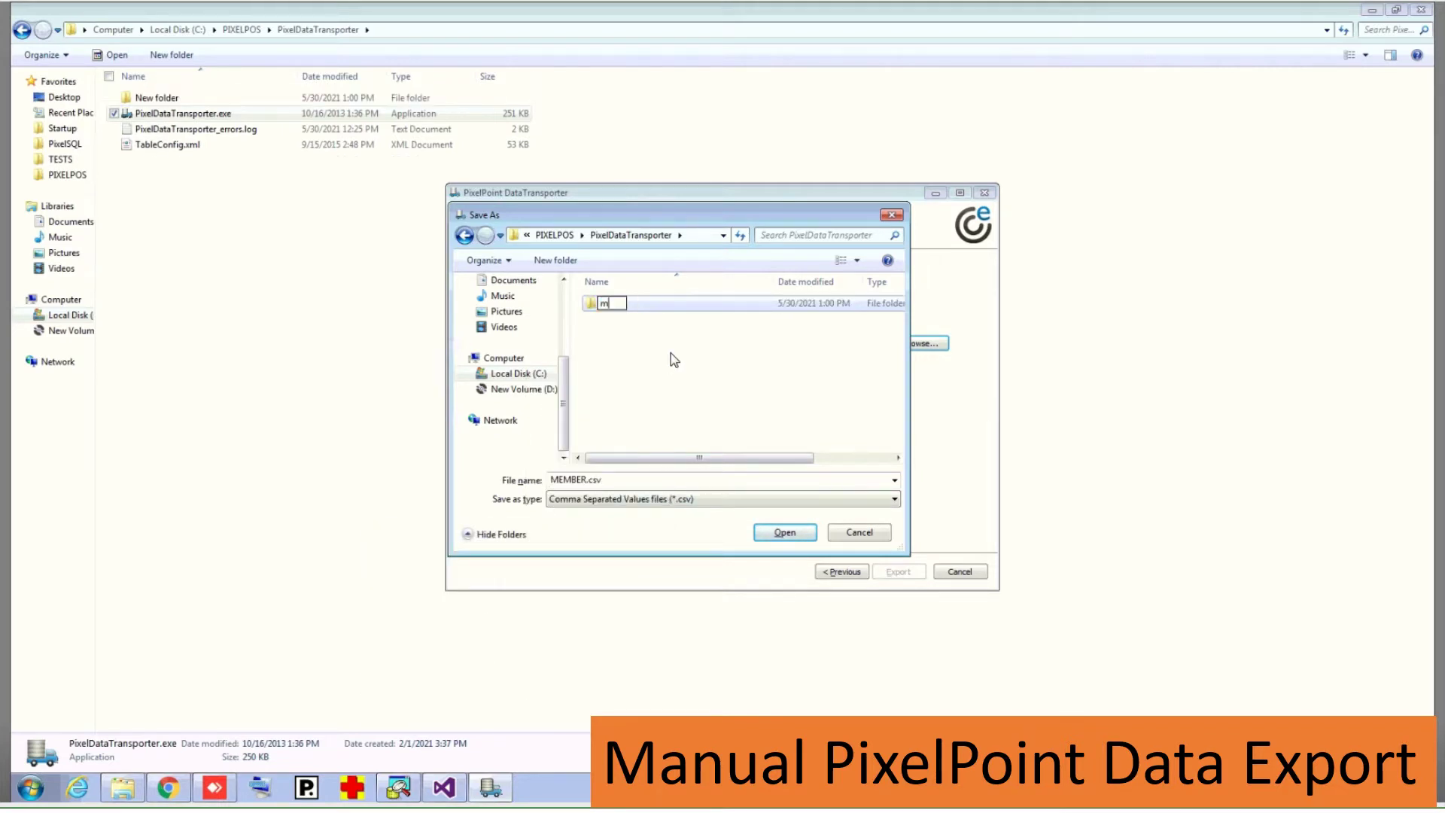
{"action": "type", "text": "s"}
{"action": "key", "text": "Return"}
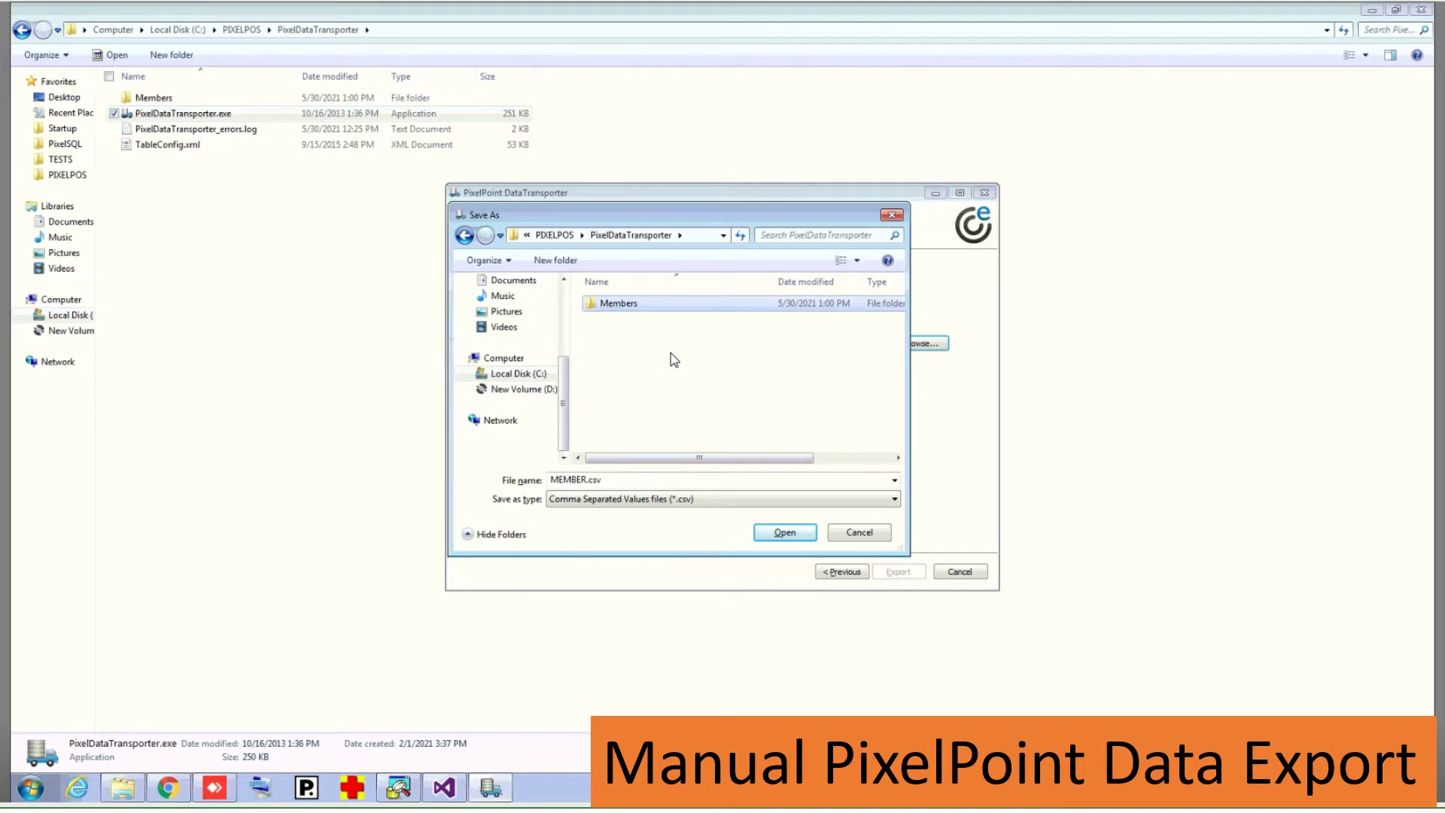
Step: Set the export target to MEMBER.csv inside the Members folder
{"action": "double_click", "coordinate": [618, 303]}
{"action": "left_click", "coordinate": [623, 480]}
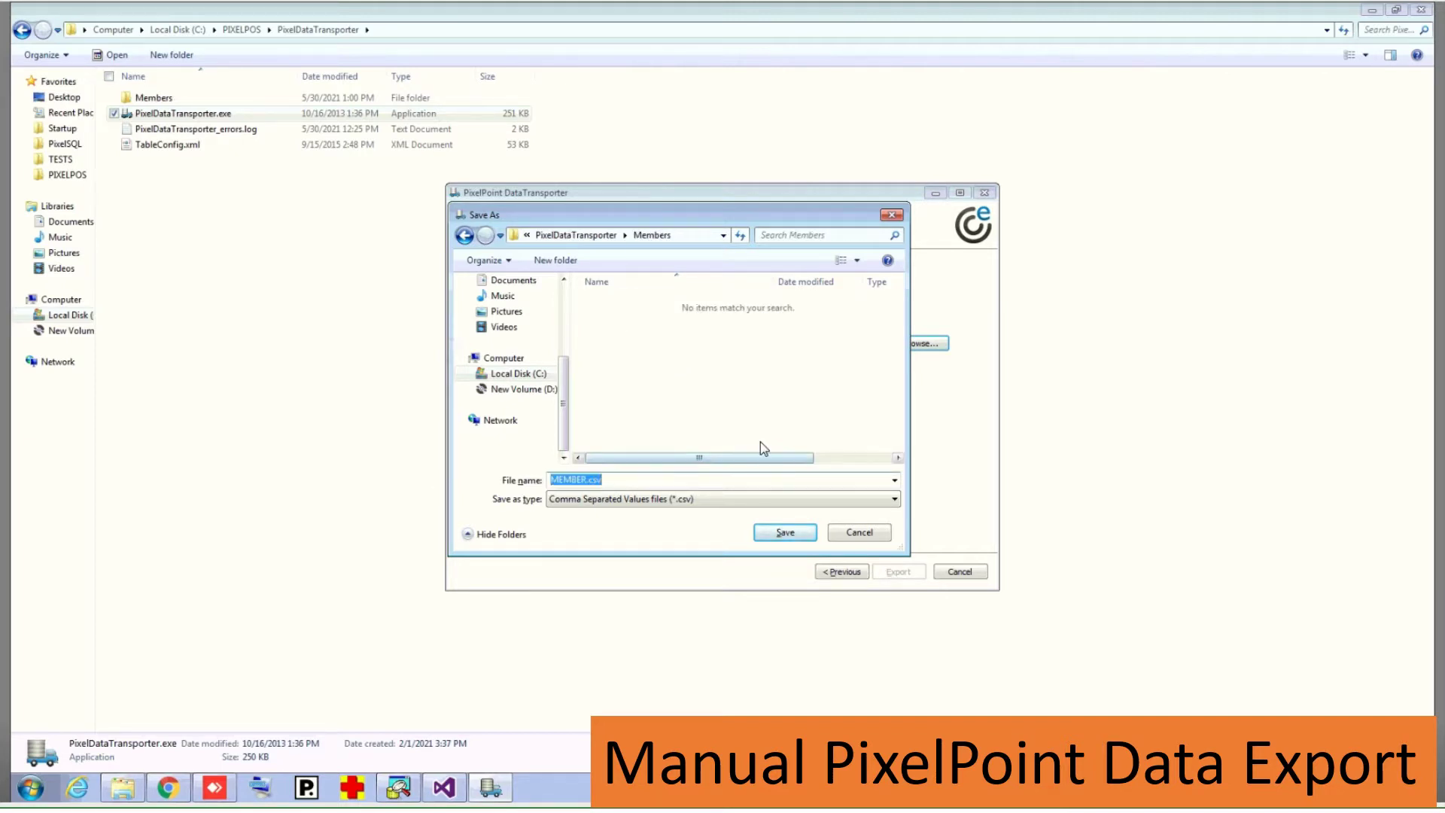
{"action": "left_click", "coordinate": [785, 533]}
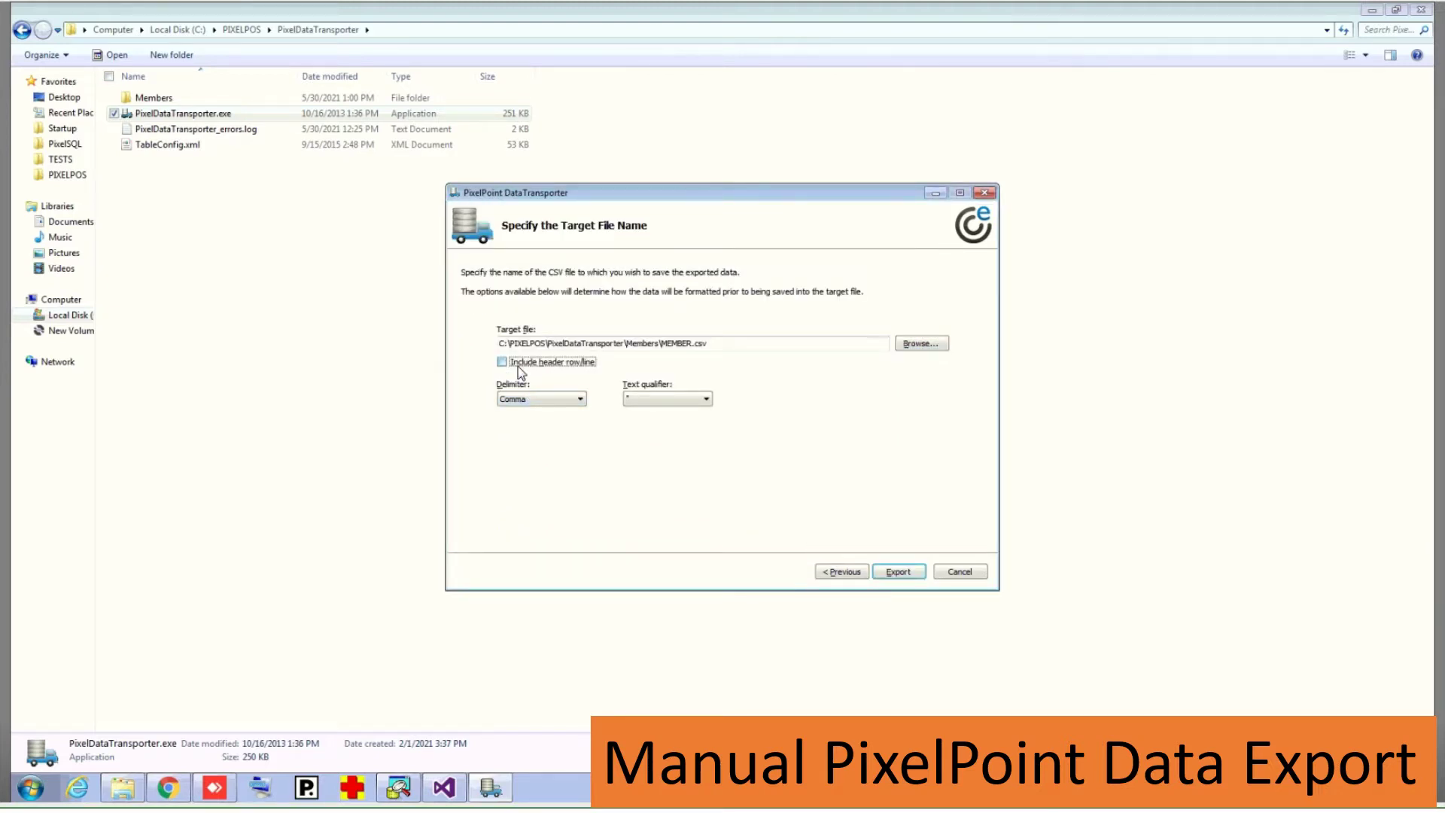
Step: Export the member data with a Comma delimiter and double-quote text qualifier, then review the summary and close the wizard
{"action": "left_click", "coordinate": [534, 400]}
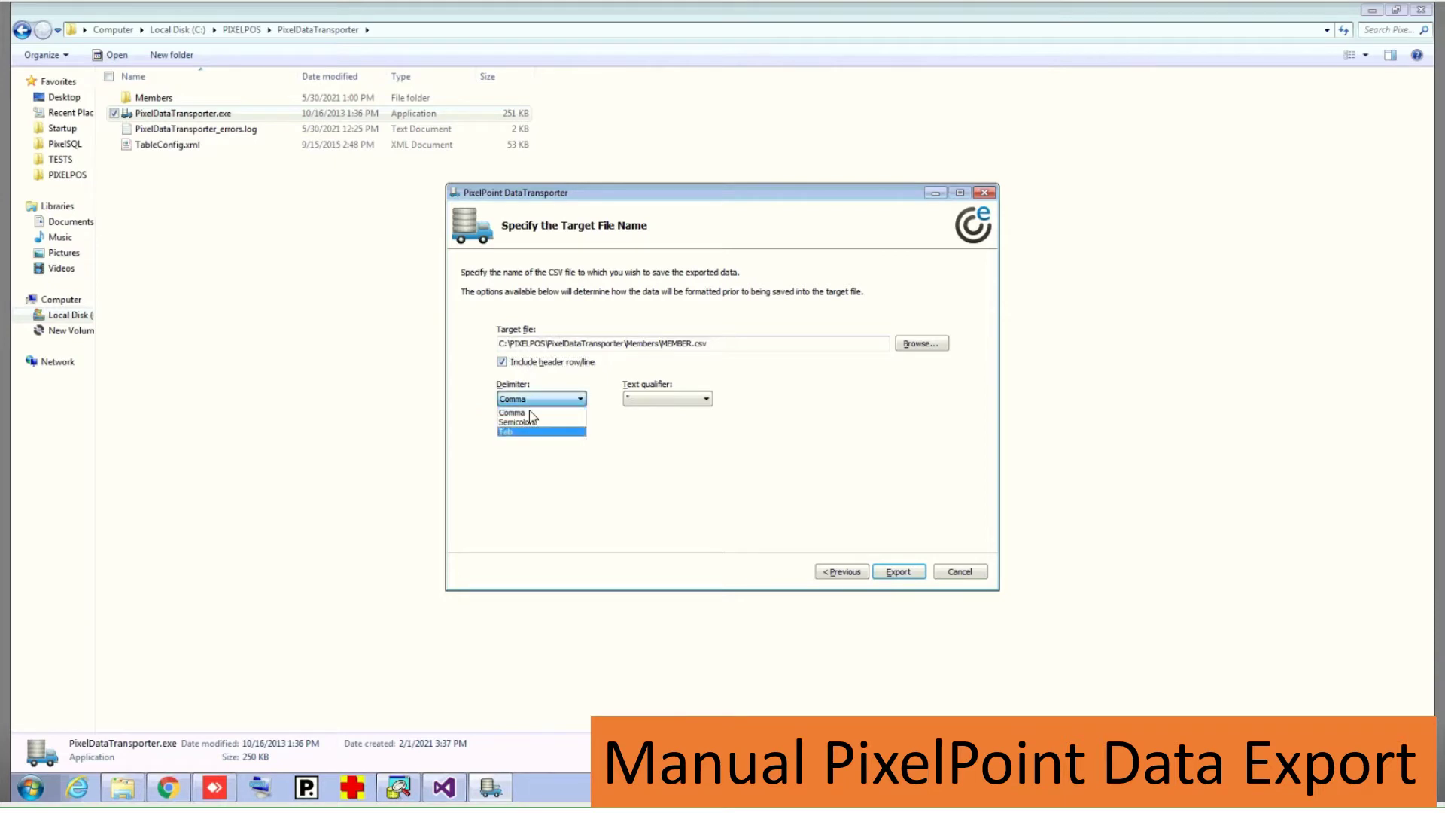
{"action": "left_click", "coordinate": [529, 412]}
{"action": "left_click", "coordinate": [647, 407]}
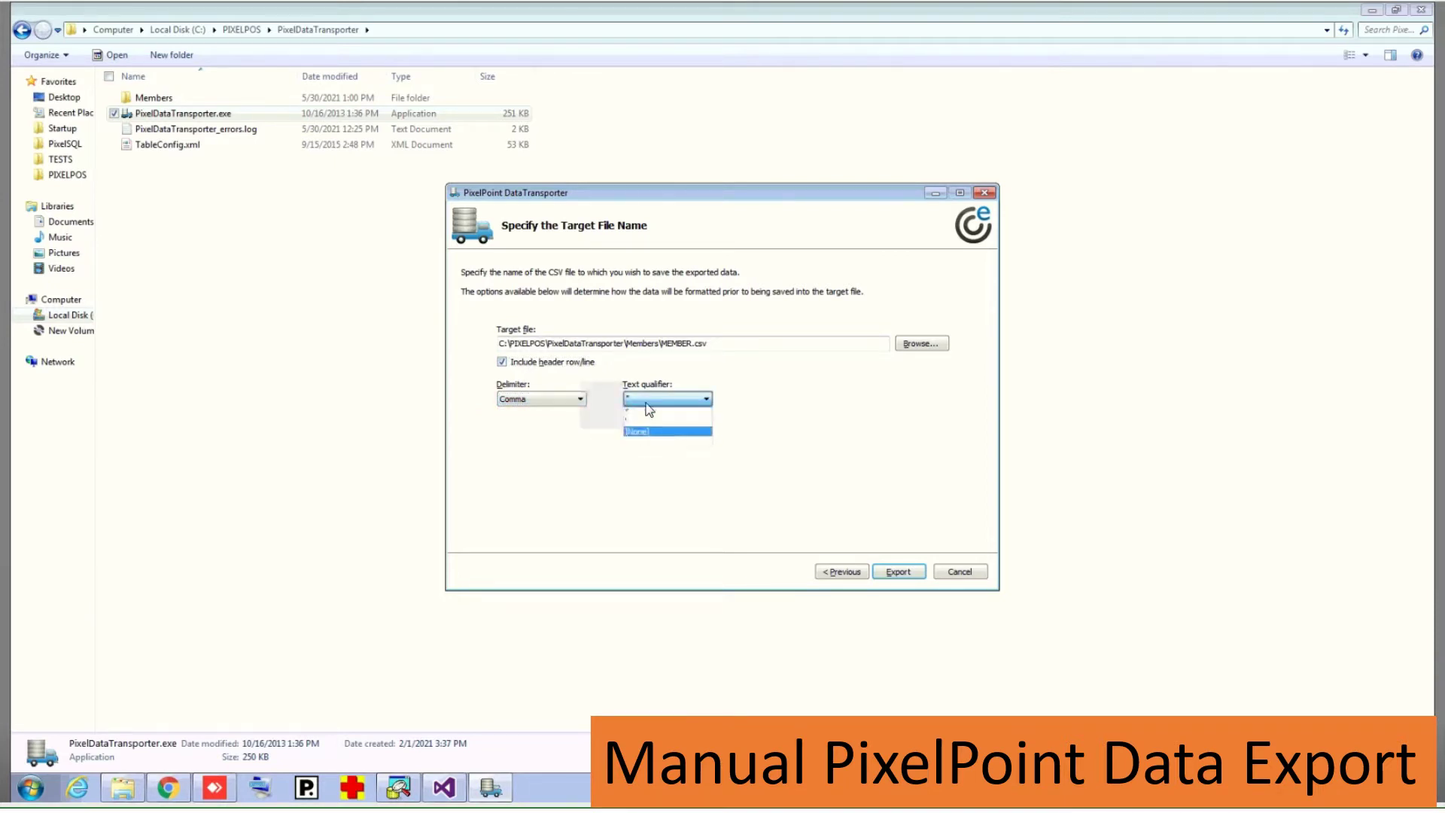
{"action": "left_click", "coordinate": [647, 414]}
{"action": "left_click", "coordinate": [897, 573]}
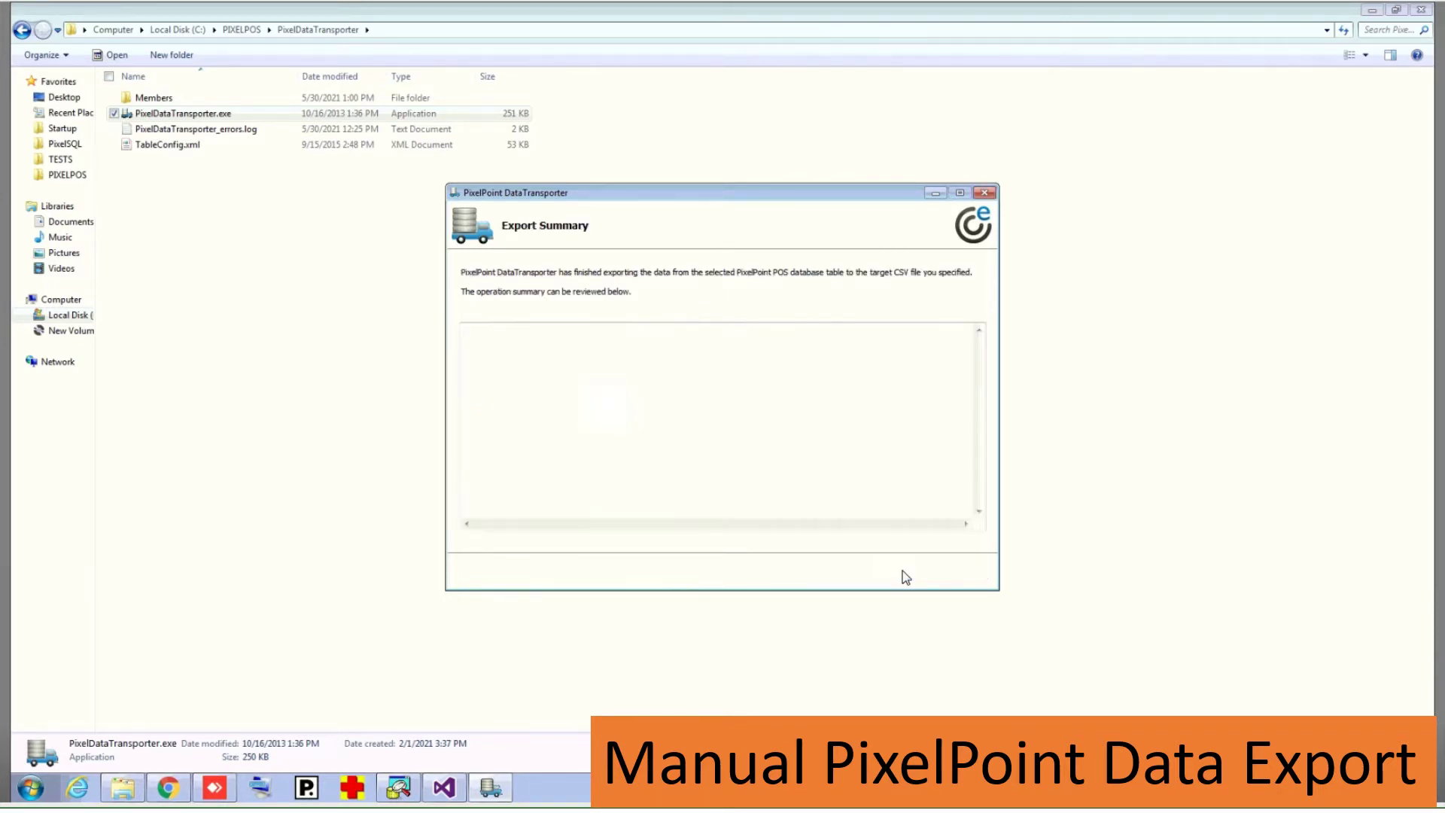
{"action": "left_click_drag", "start_coordinate": [655, 467], "coordinate": [436, 309]}
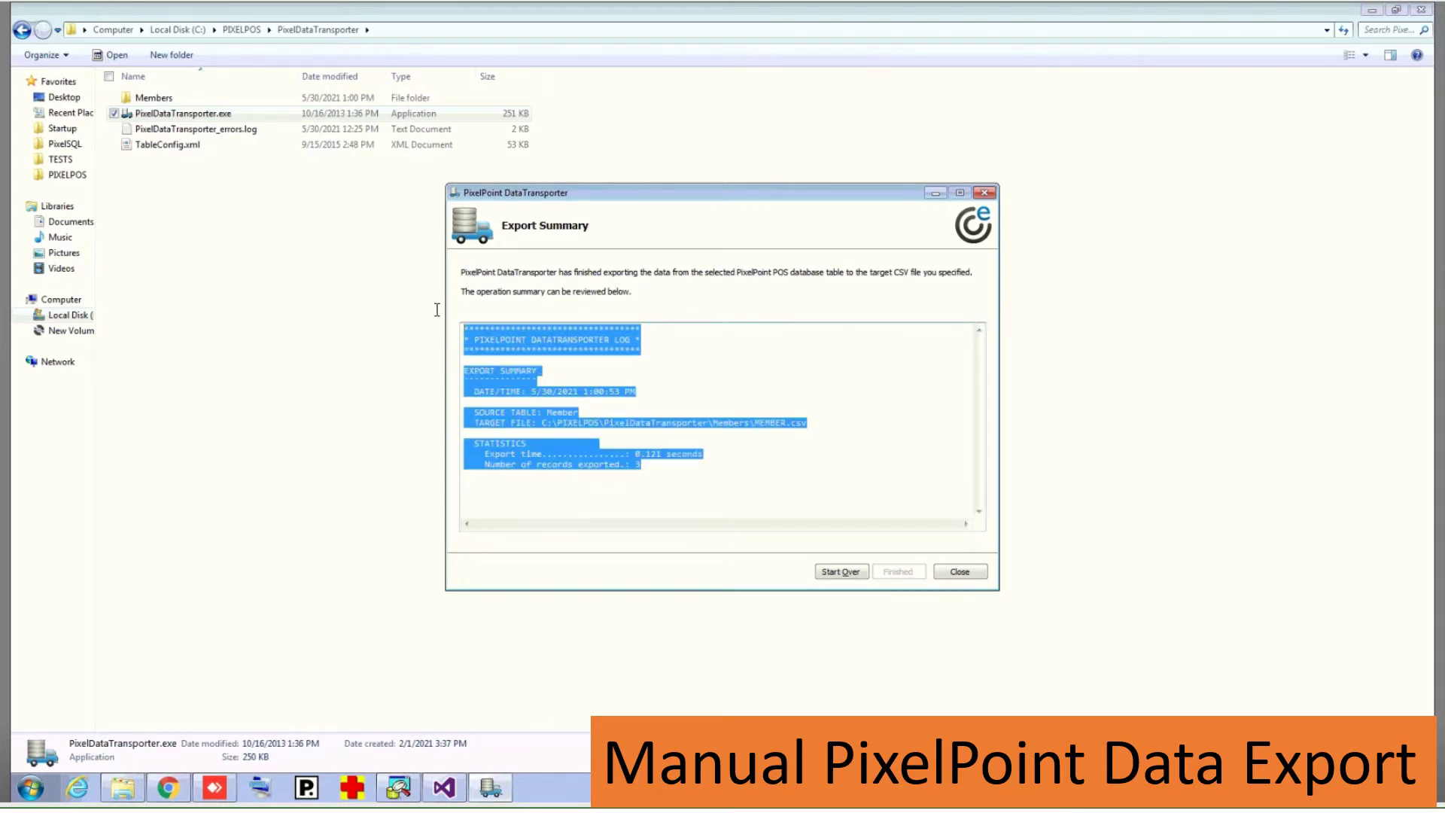
{"action": "left_click", "coordinate": [958, 573]}
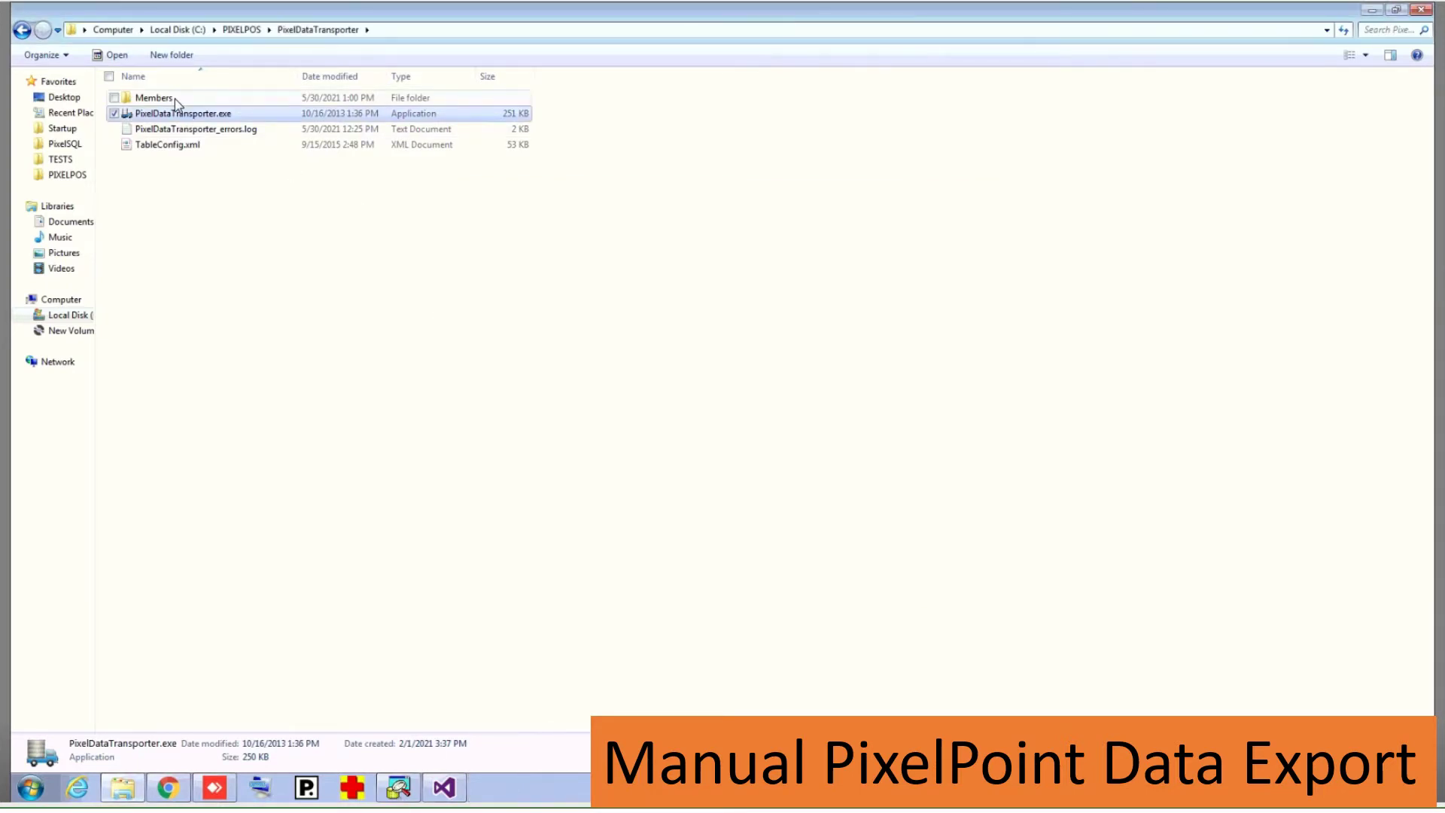
Step: Open MEMBER.csv from the Members folder, examine the exported member records and close the file
{"action": "left_click", "coordinate": [454, 32]}
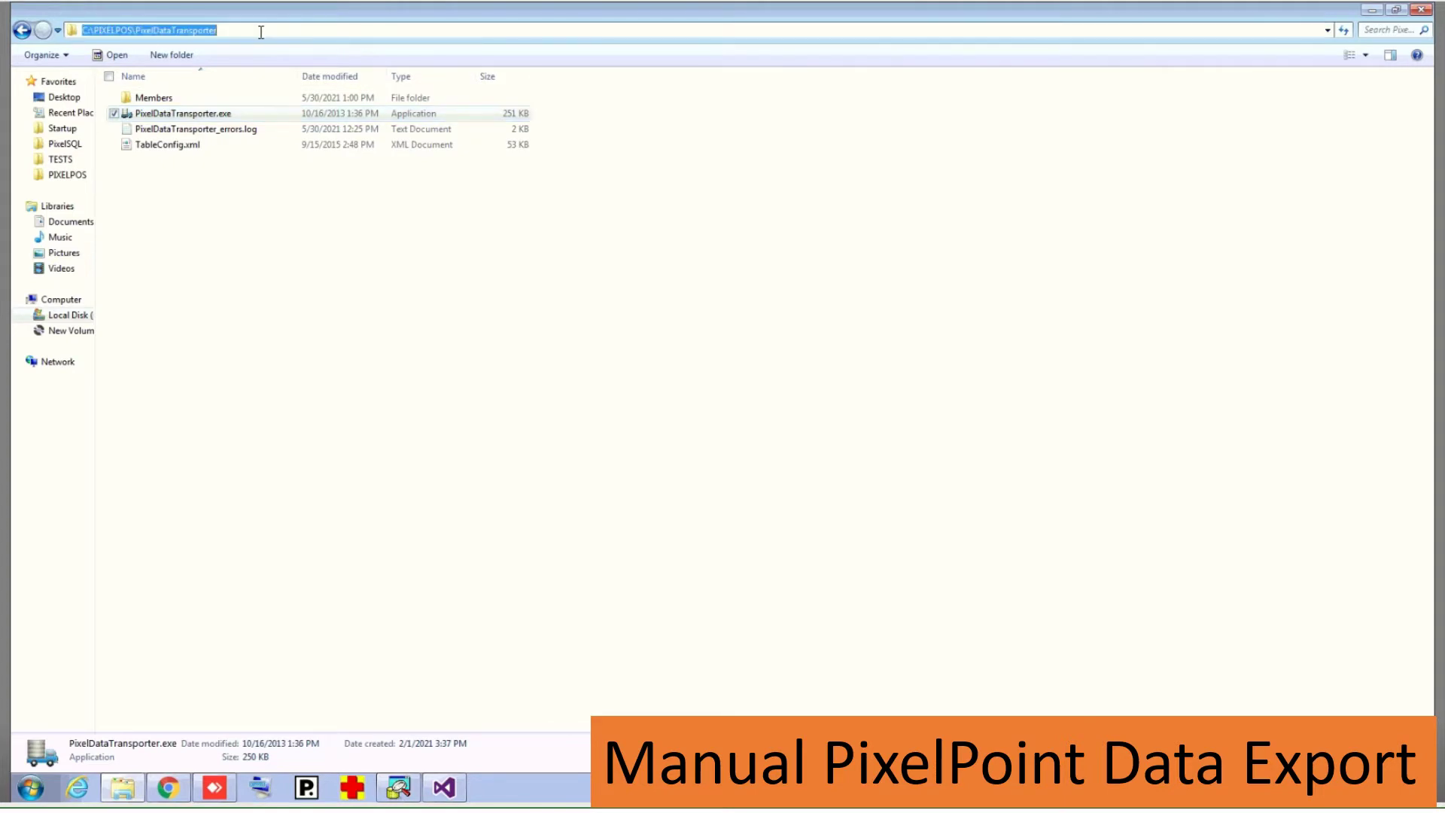
{"action": "left_click", "coordinate": [154, 104]}
{"action": "double_click", "coordinate": [153, 104]}
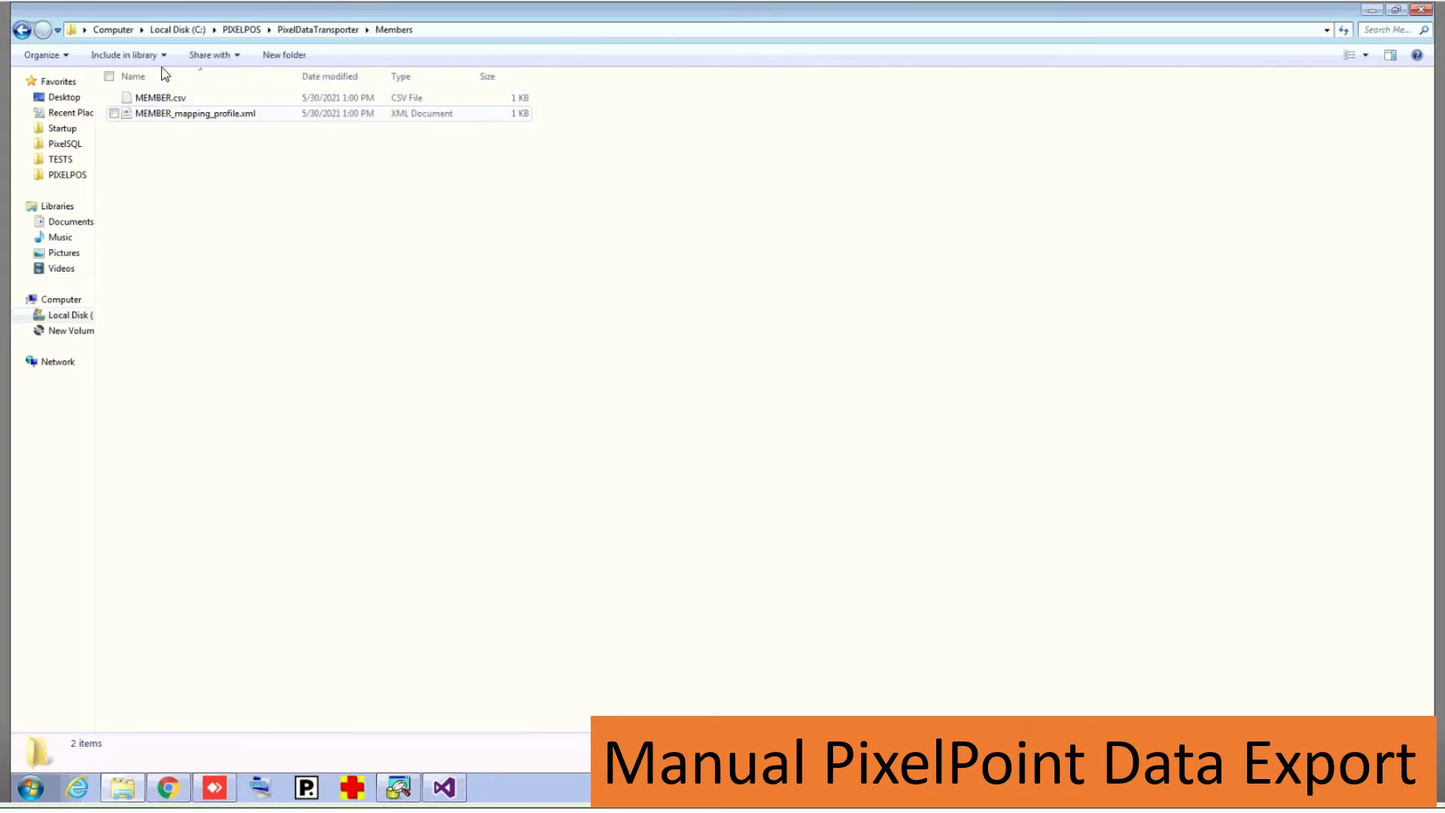
{"action": "left_click", "coordinate": [168, 100]}
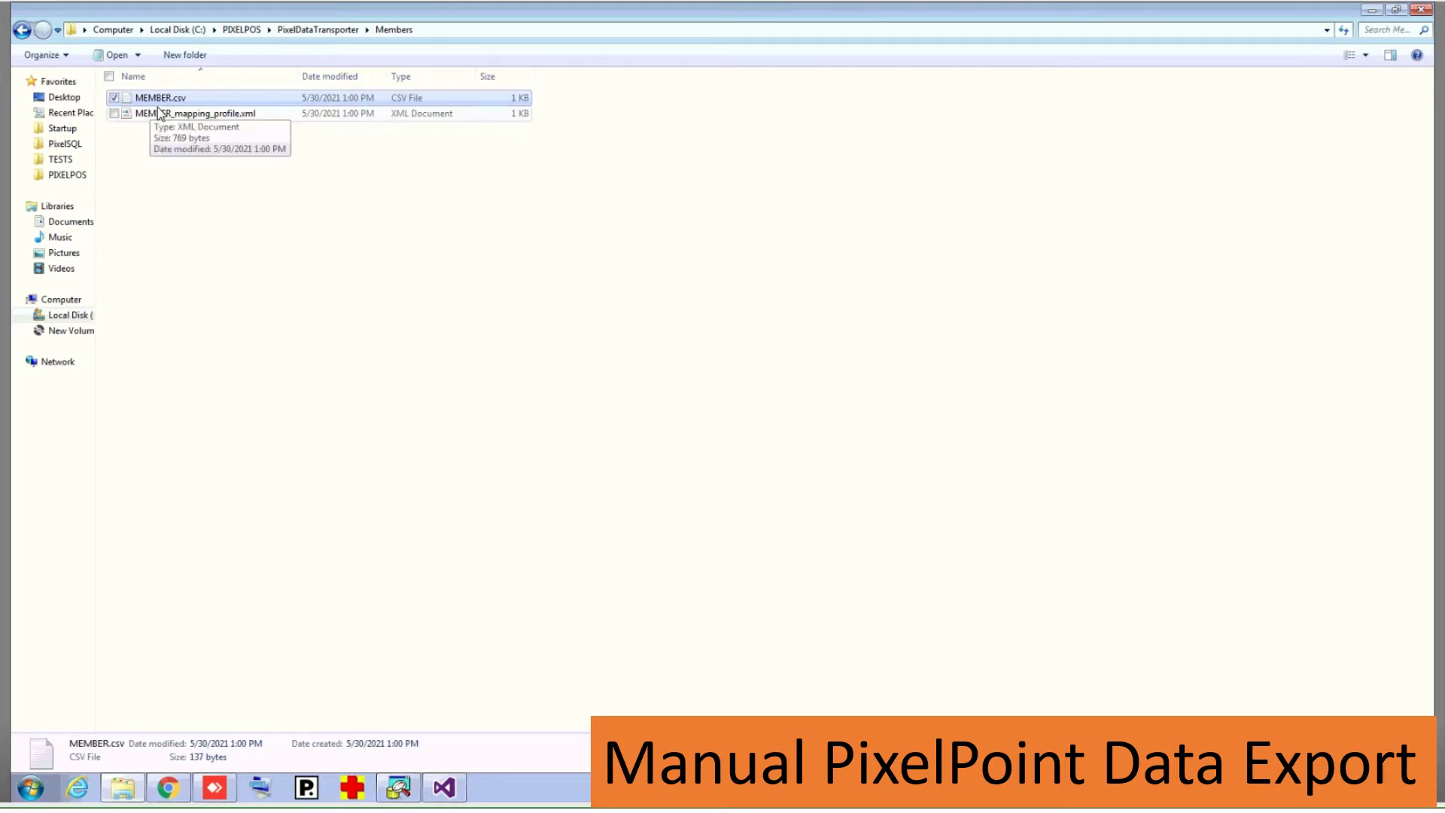
{"action": "double_click", "coordinate": [179, 104]}
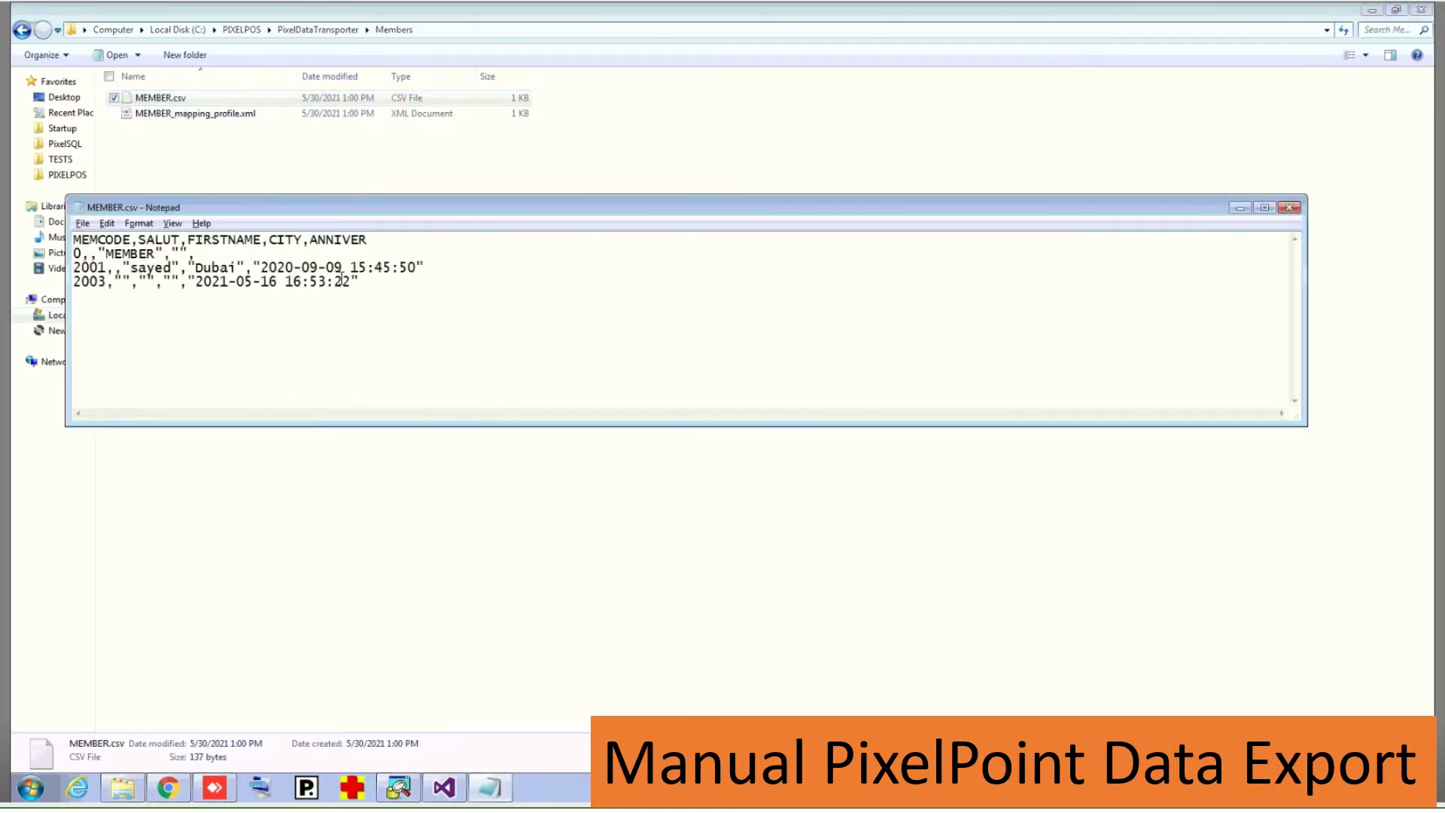
{"action": "left_click_drag", "start_coordinate": [358, 282], "coordinate": [47, 199]}
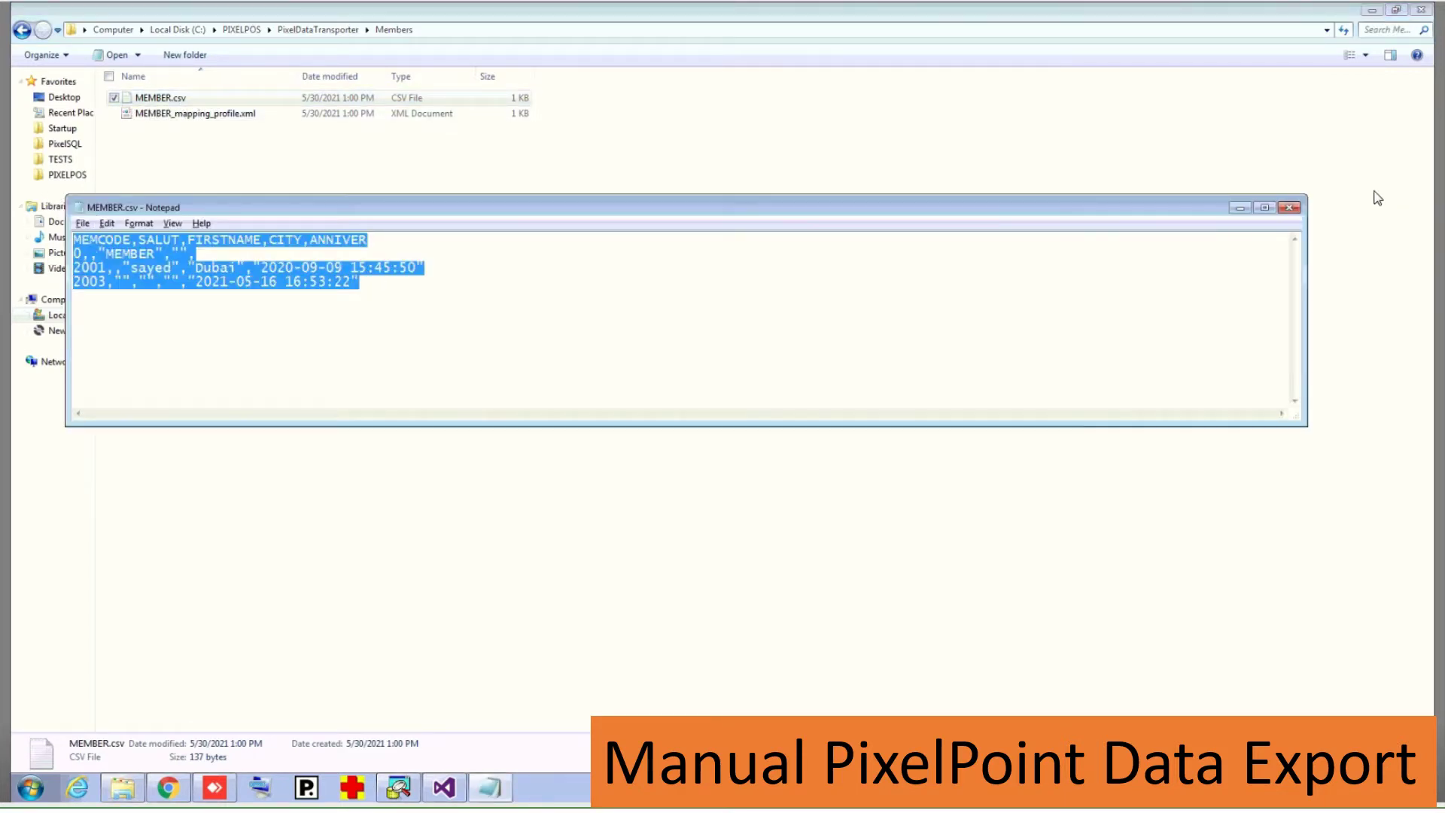
{"action": "left_click", "coordinate": [1289, 207]}
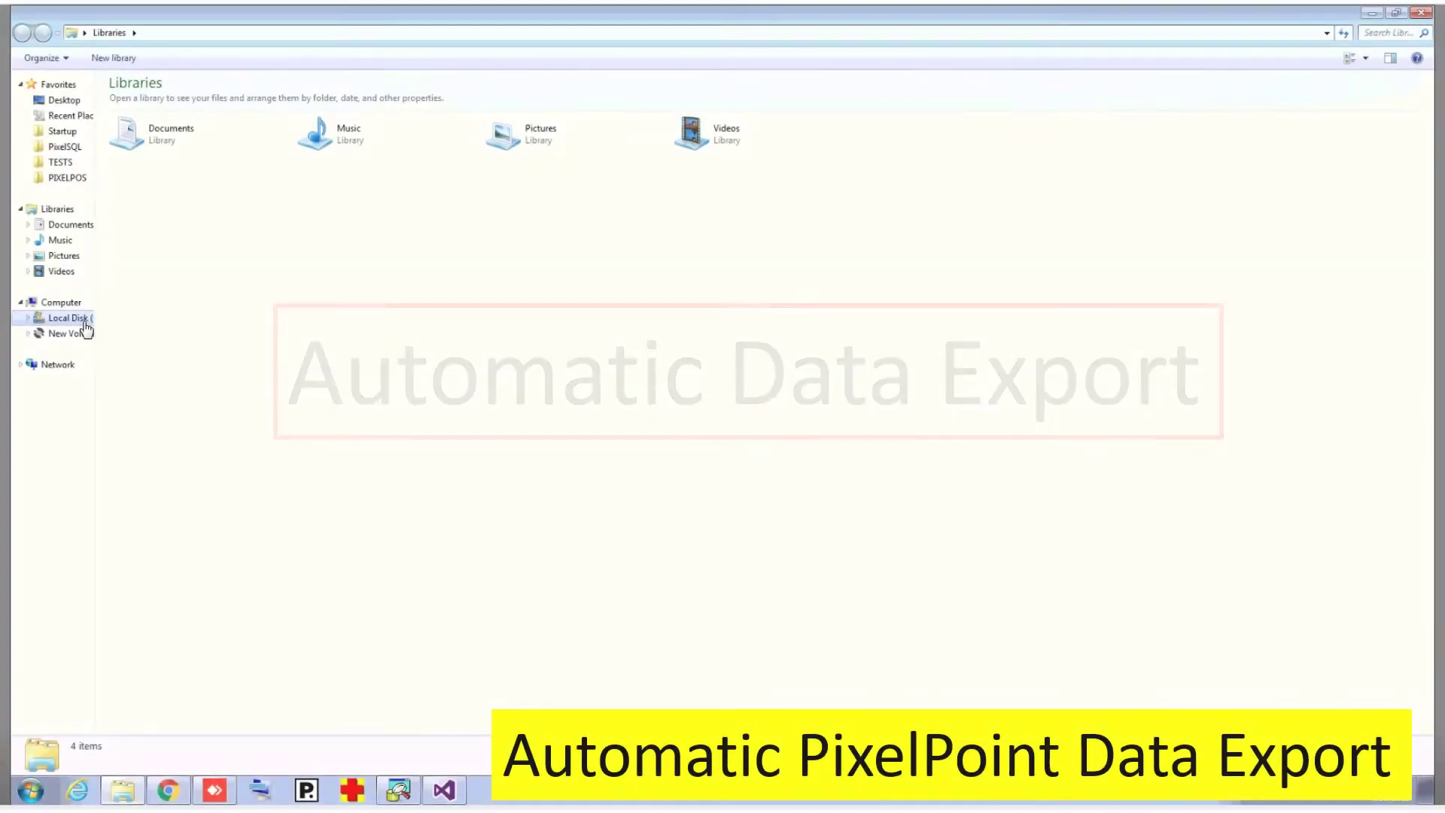
Step: Open the PixelDataTransporter folder inside PIXELPOS on Local Disk (C:)
{"action": "left_click", "coordinate": [91, 320]}
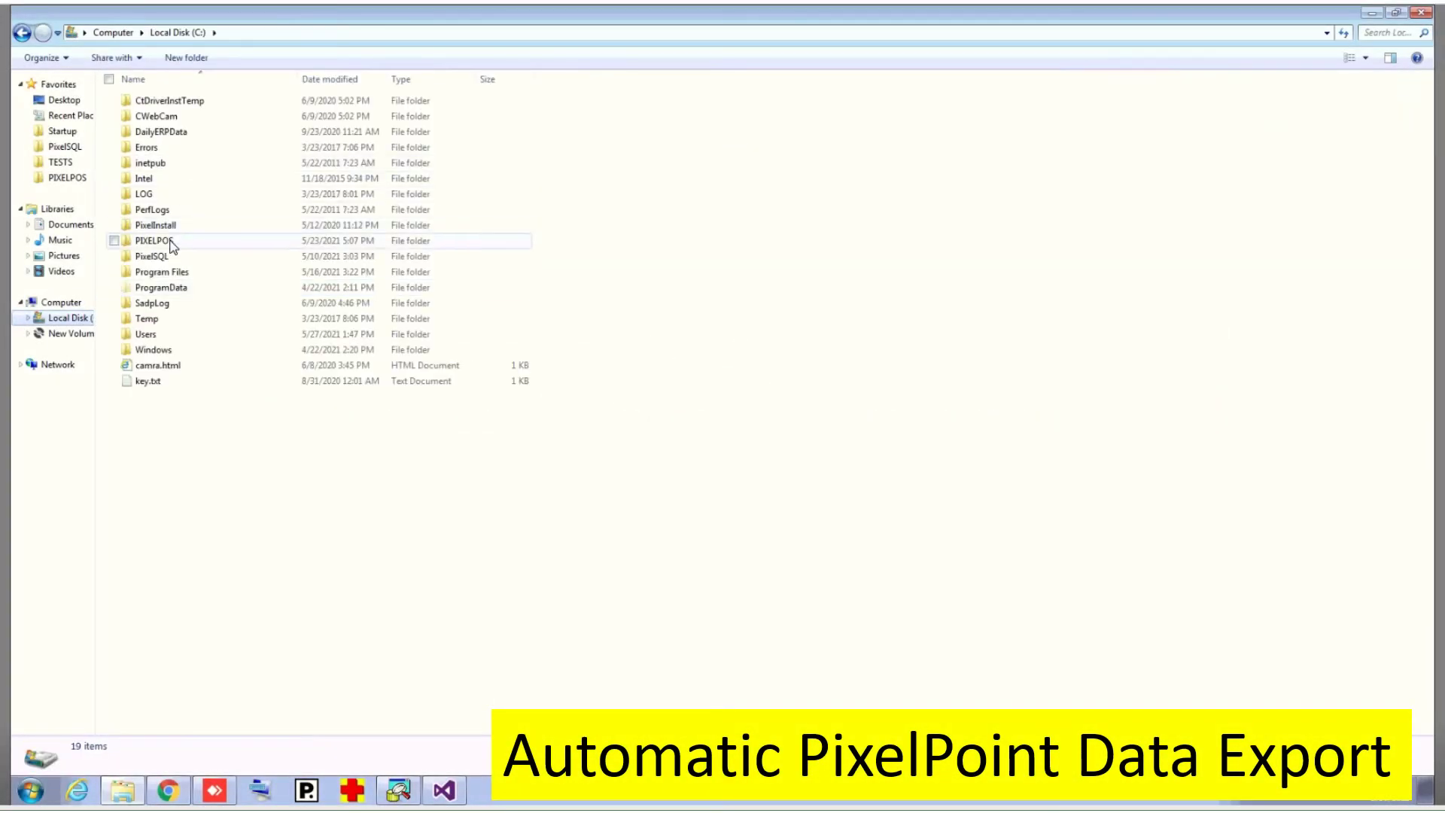
{"action": "left_click", "coordinate": [161, 242]}
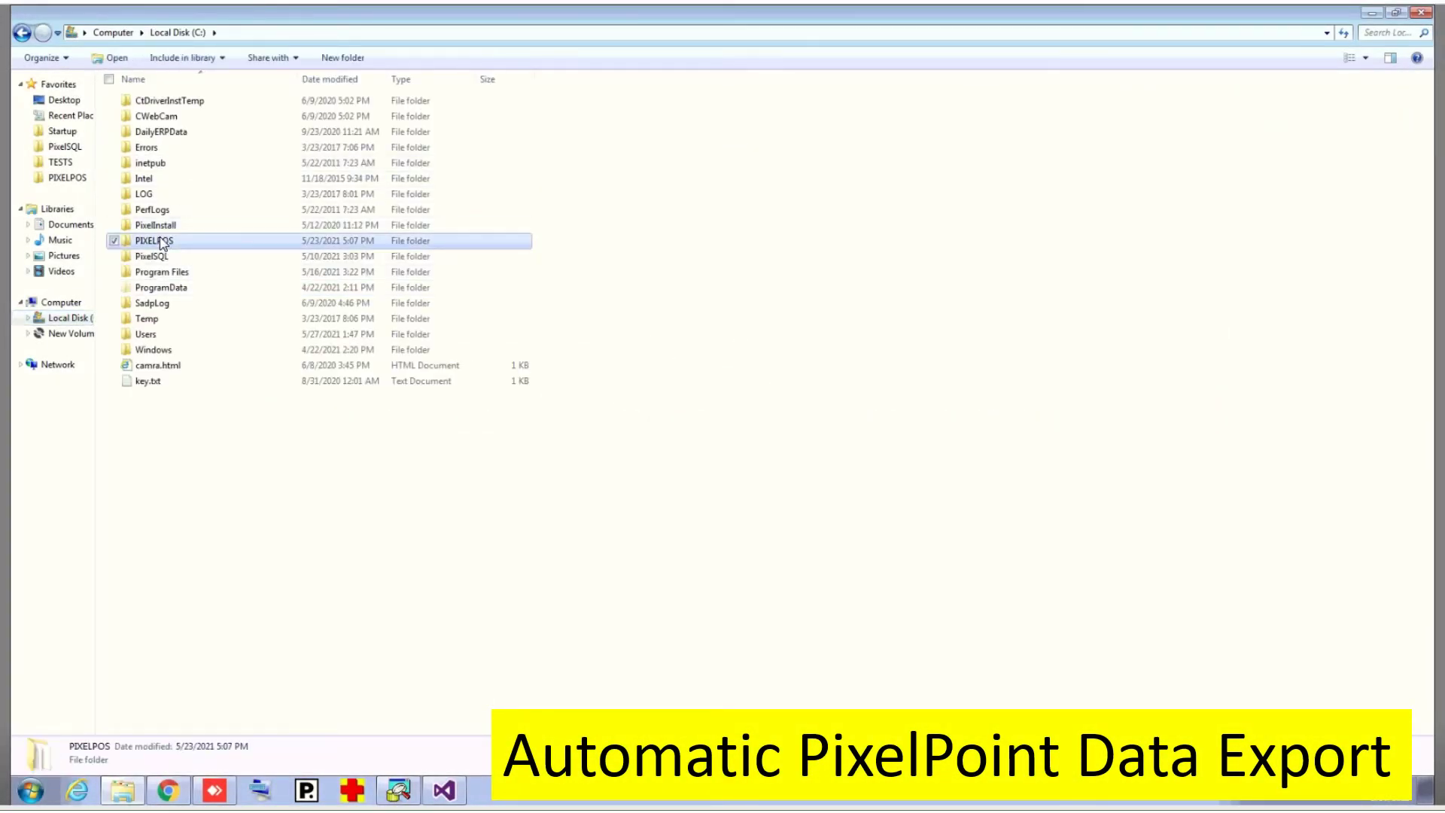
{"action": "double_click", "coordinate": [161, 242]}
{"action": "left_click", "coordinate": [188, 226]}
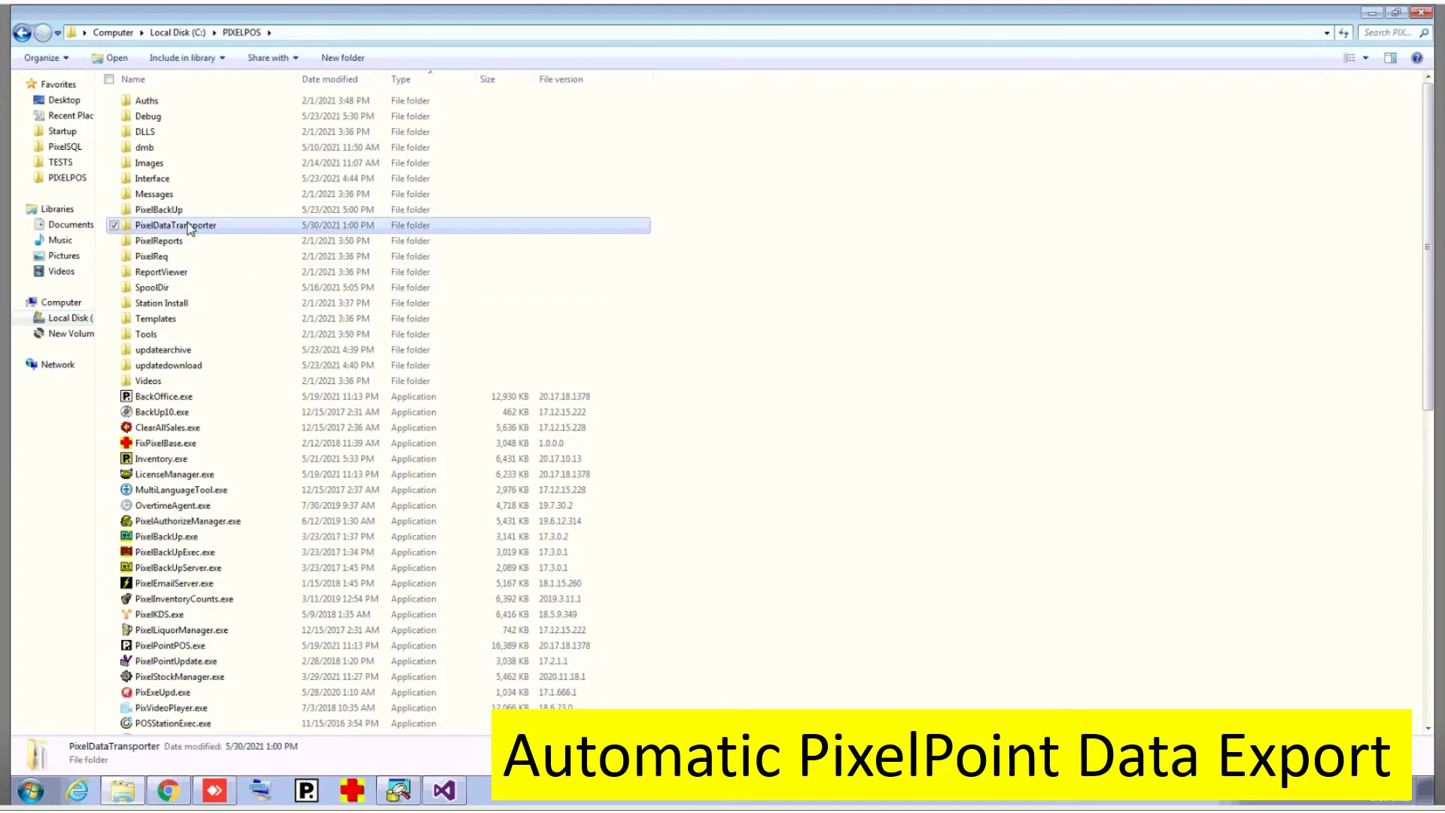
{"action": "double_click", "coordinate": [188, 227]}
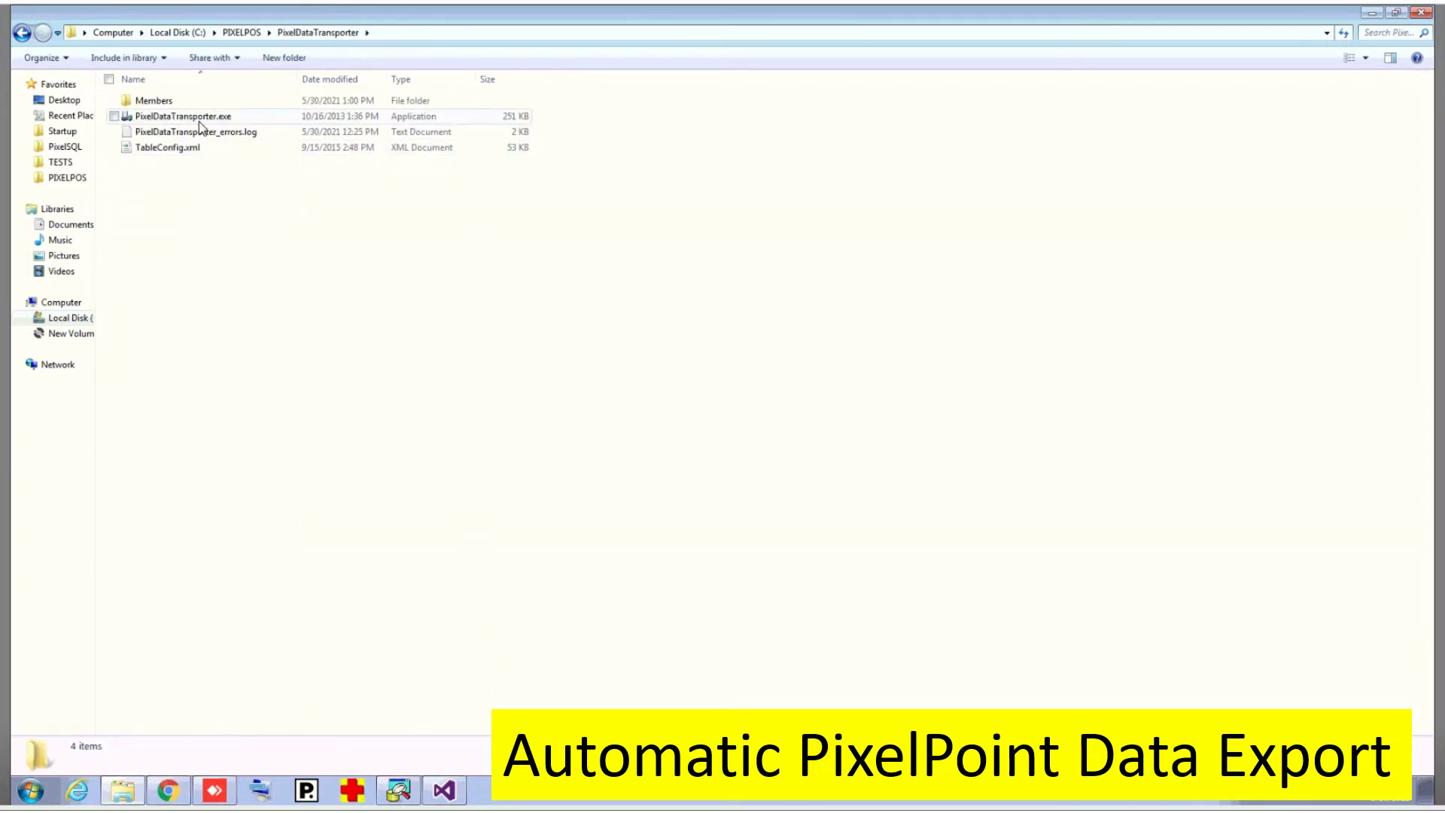
Step: Create a desktop shortcut to PixelDataTransporter.exe
{"action": "left_click", "coordinate": [200, 122]}
{"action": "right_click", "coordinate": [199, 123]}
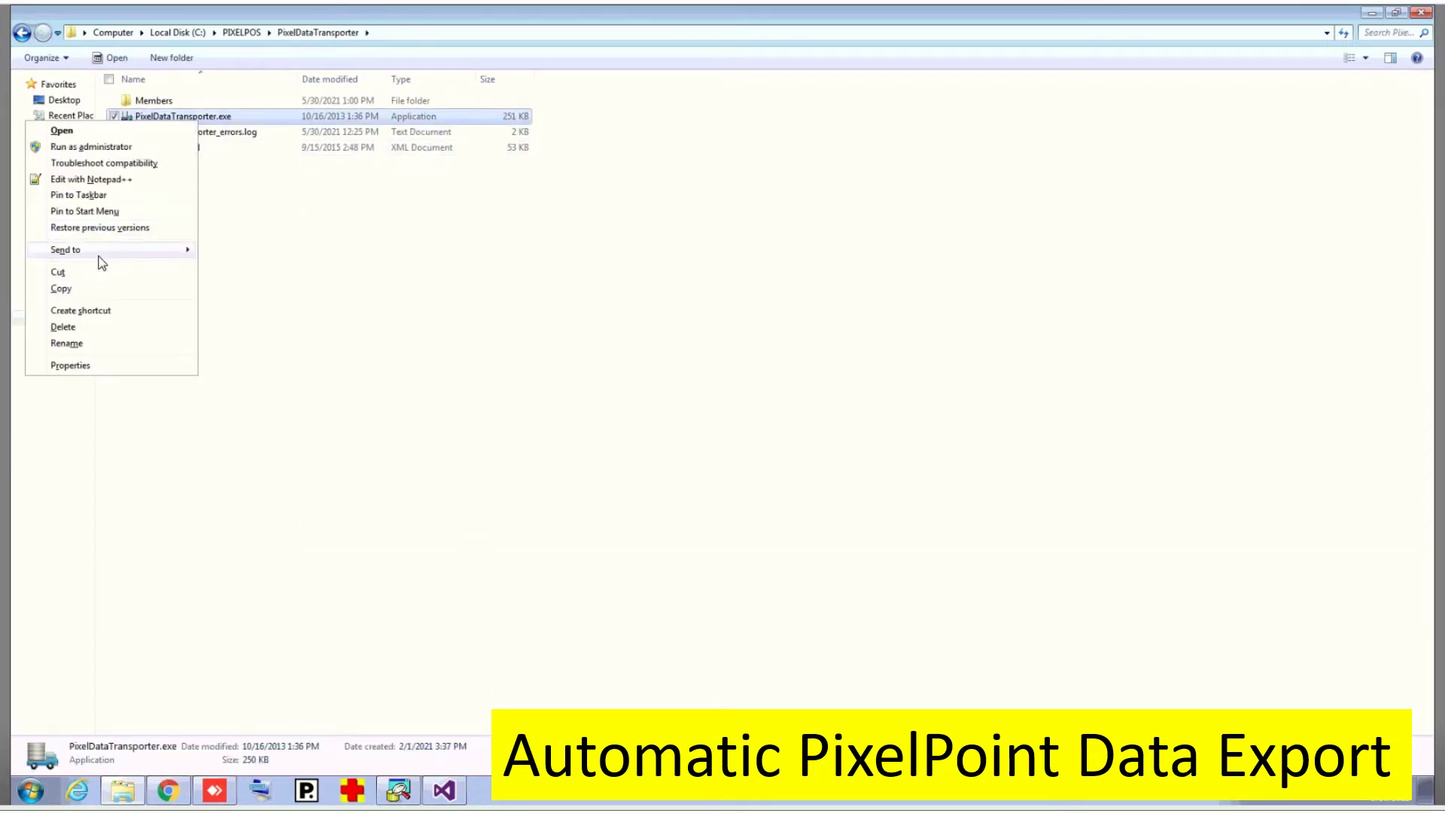
{"action": "mouse_move", "coordinate": [113, 249]}
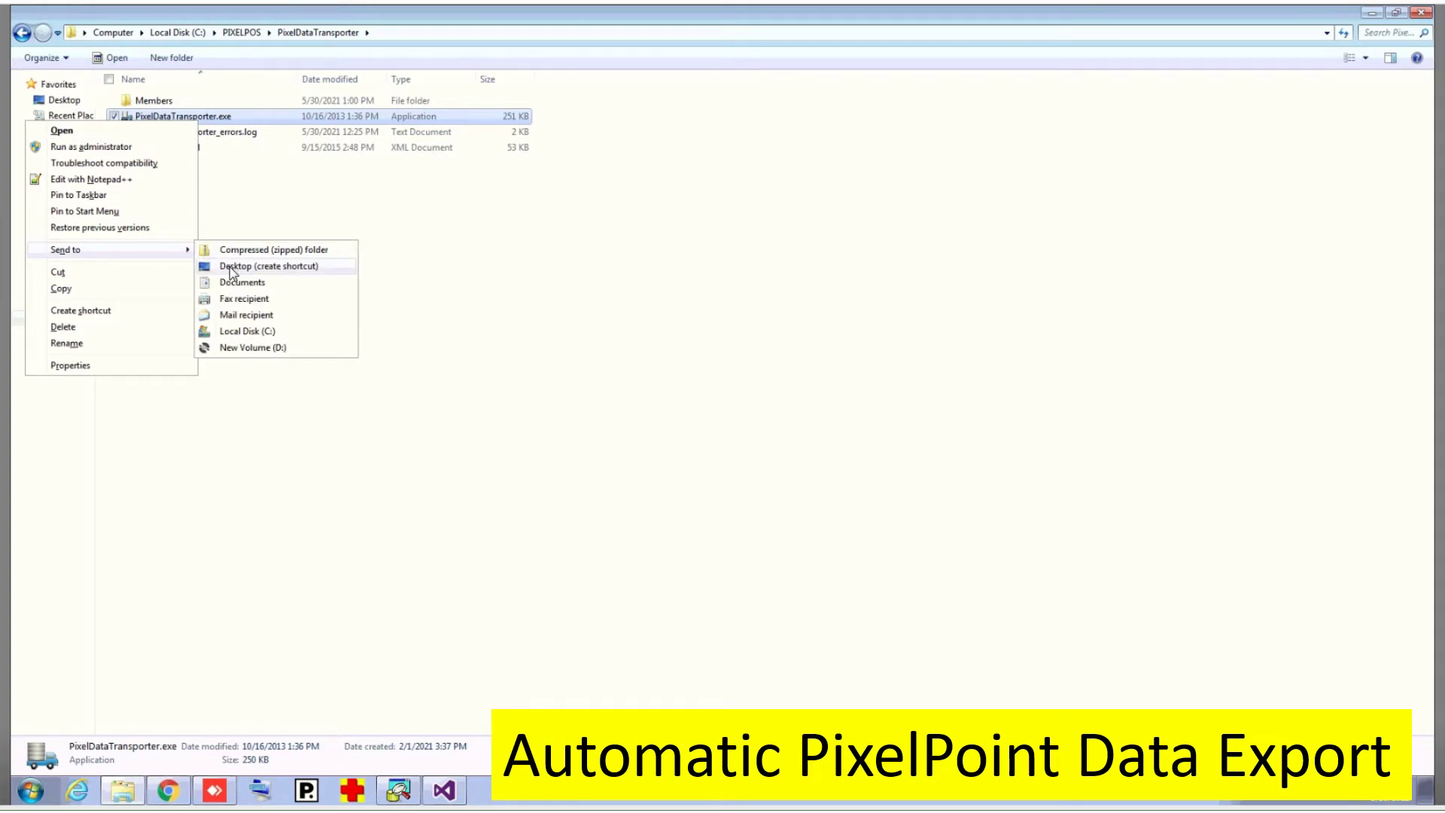
{"action": "left_click", "coordinate": [235, 268]}
{"action": "left_click", "coordinate": [271, 265]}
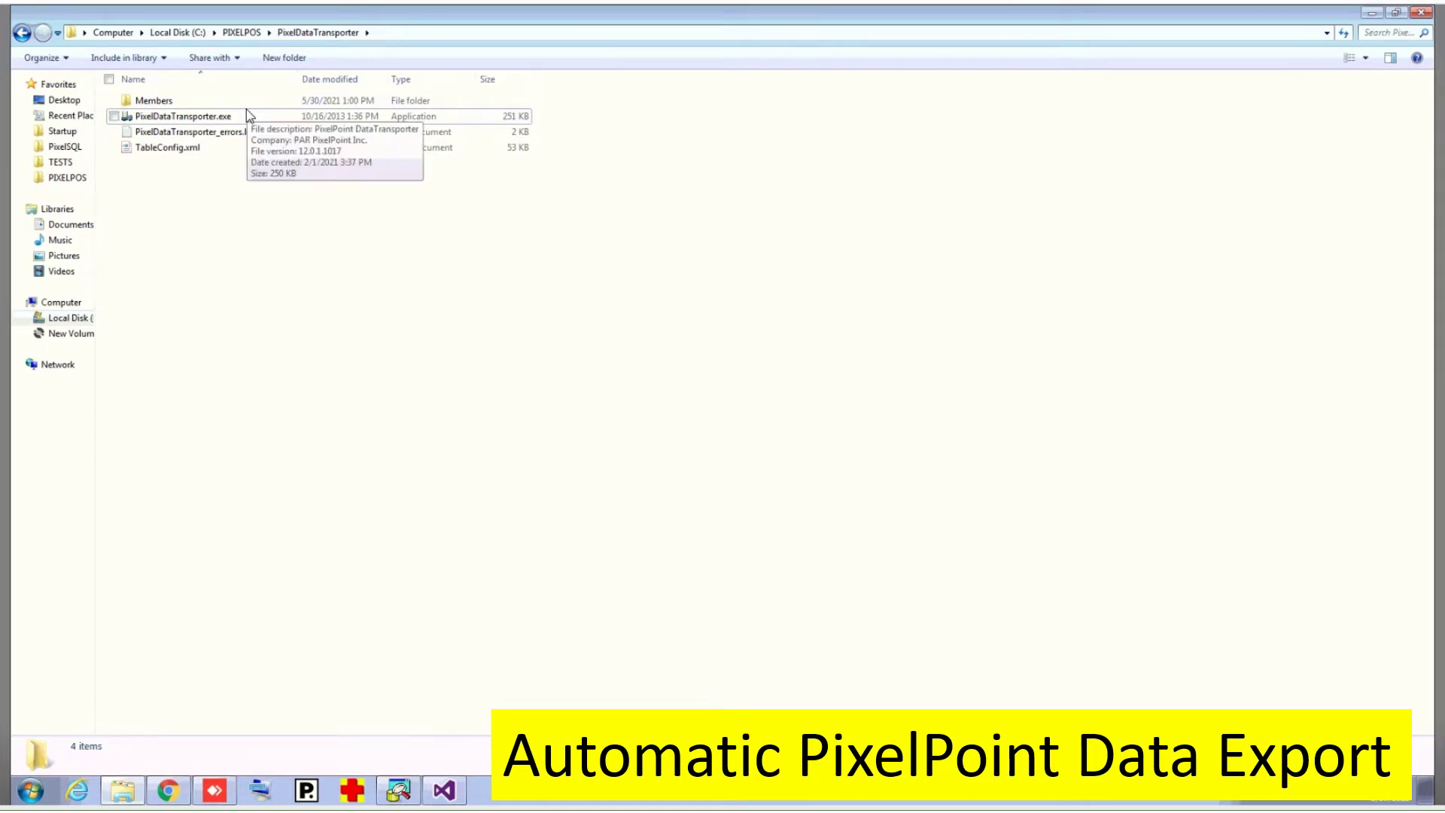
Step: Launch PixelDataTransporter.exe and choose to export POS database data to a CSV file from the Member table
{"action": "double_click", "coordinate": [223, 120]}
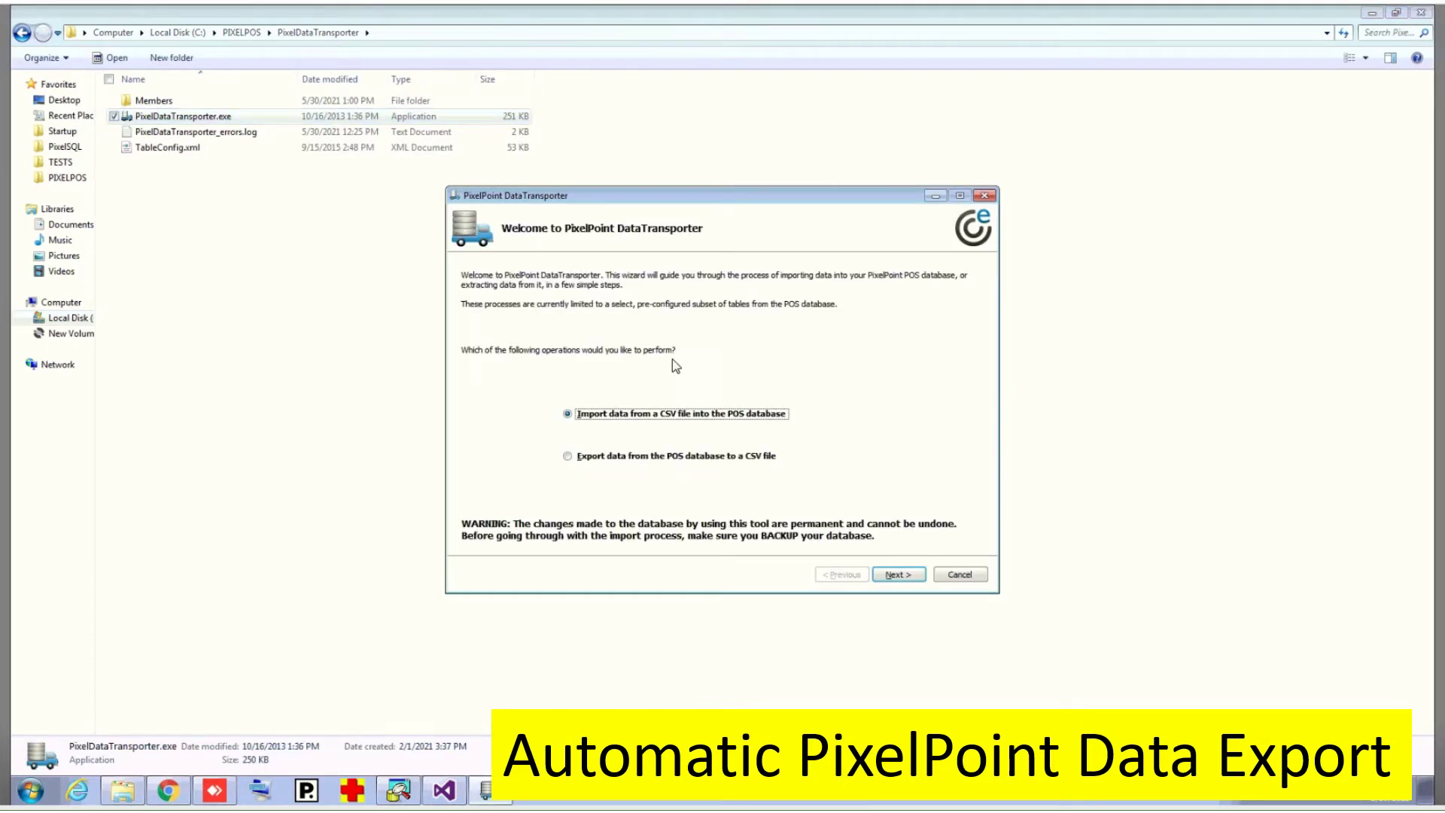
{"action": "left_click", "coordinate": [634, 458]}
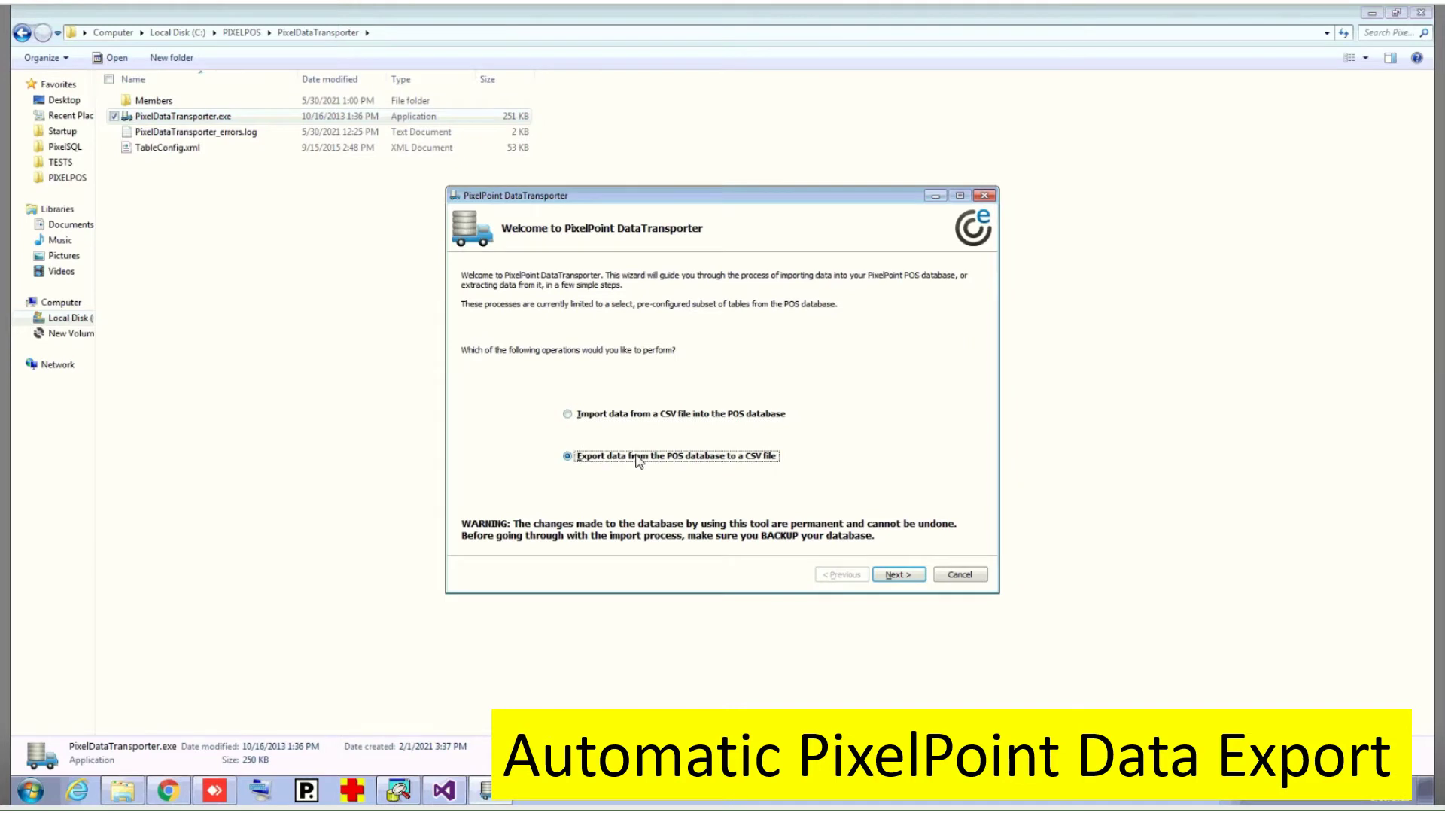
{"action": "left_click", "coordinate": [896, 575]}
{"action": "left_click", "coordinate": [489, 442]}
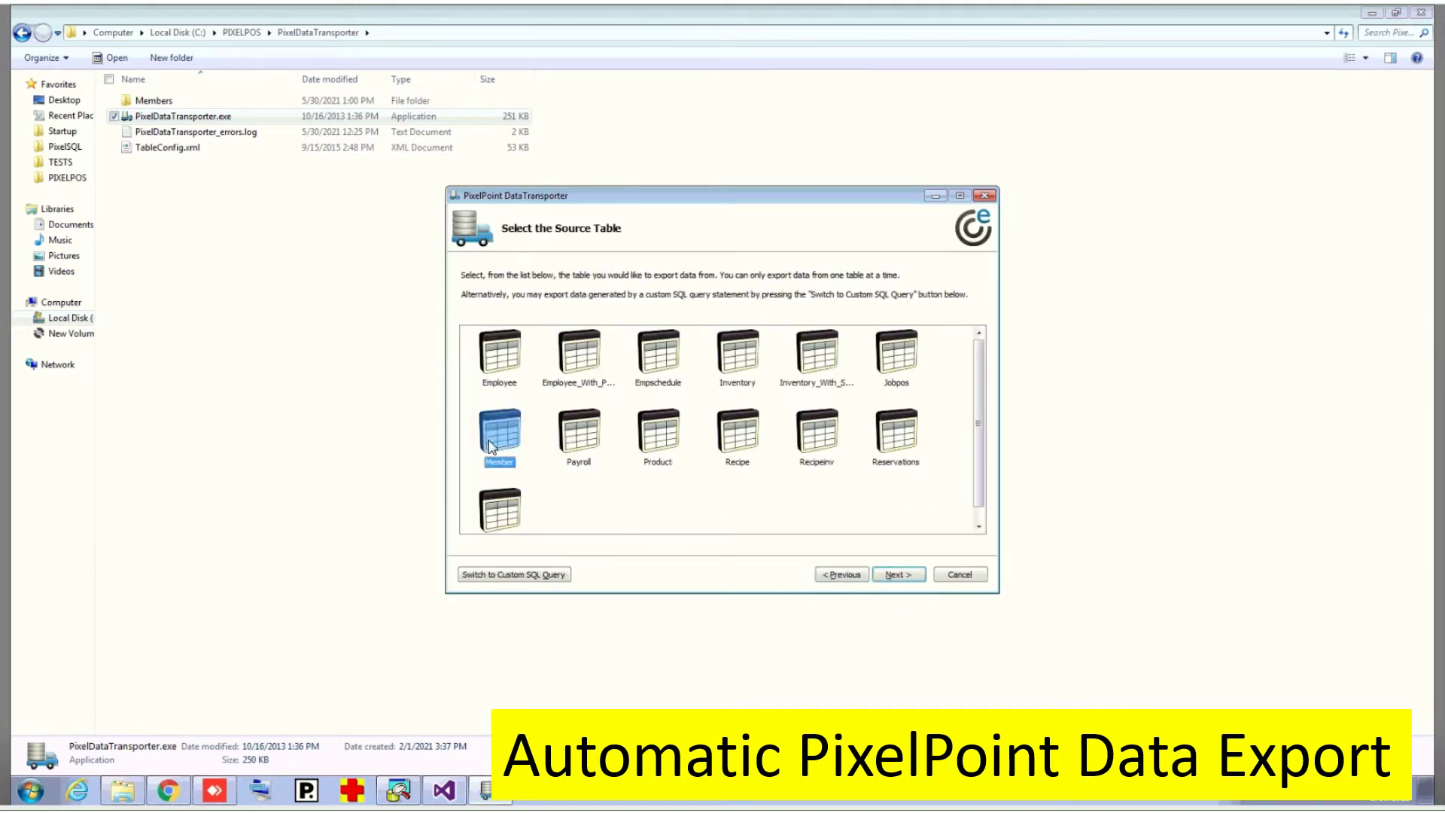
{"action": "left_click", "coordinate": [898, 575]}
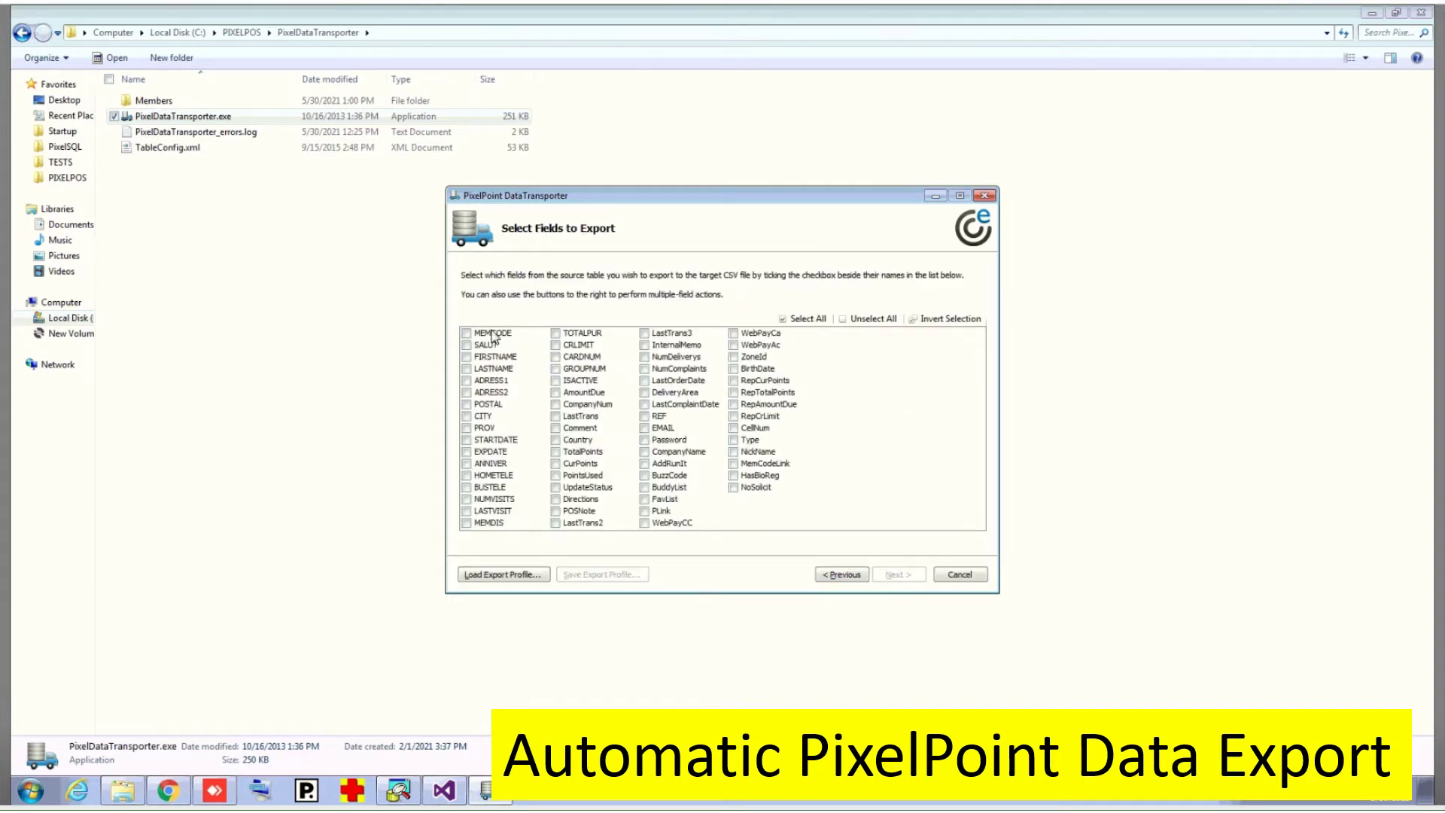
Step: Select the MEMCODE, LastTrans3, EMAIL, EXPDATE and LASTNAME fields for export
{"action": "left_click", "coordinate": [493, 334]}
{"action": "left_click", "coordinate": [666, 335]}
{"action": "left_click", "coordinate": [669, 428]}
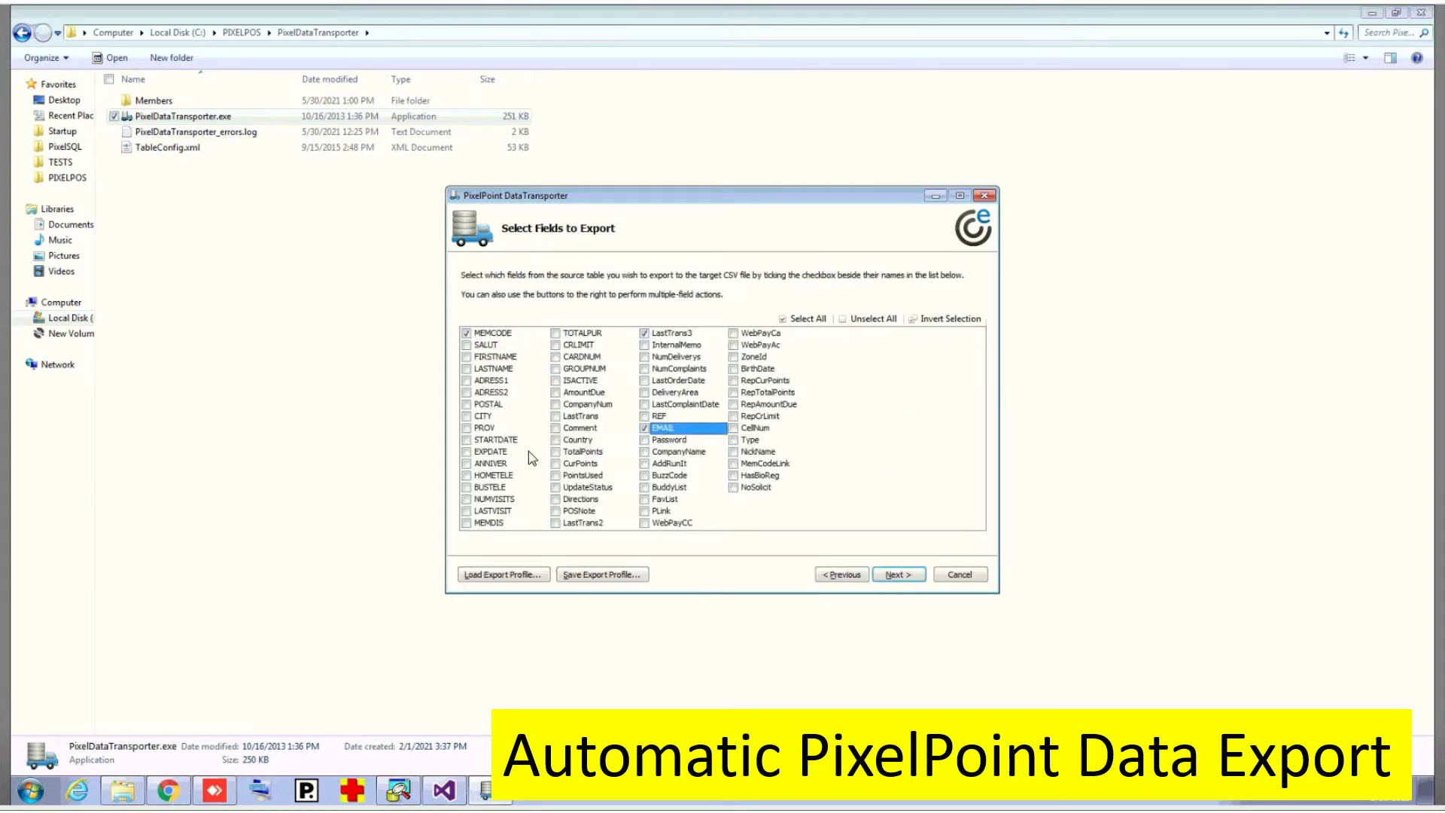
{"action": "left_click", "coordinate": [502, 452]}
{"action": "left_click", "coordinate": [480, 369]}
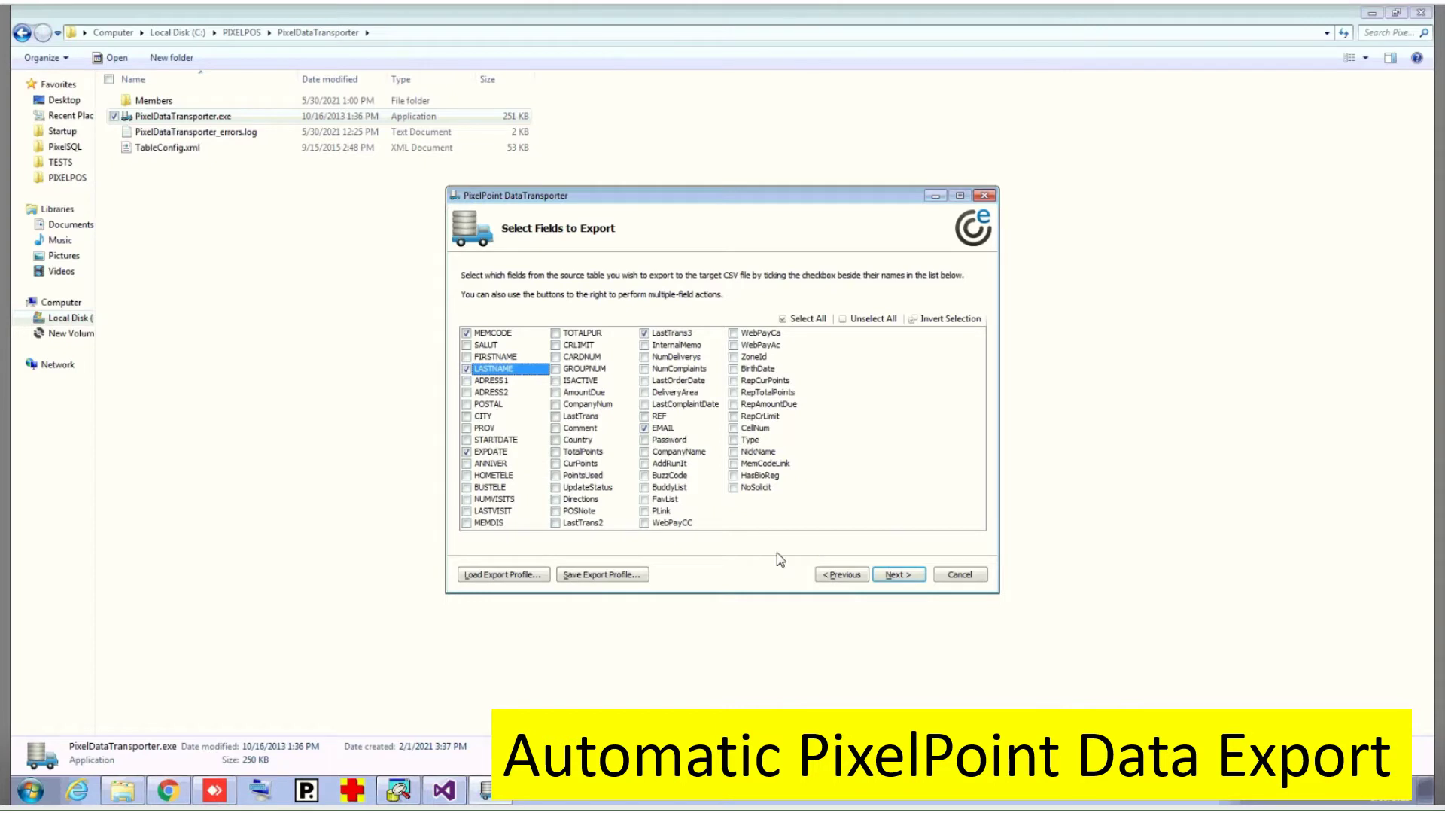
Step: Start saving the export profile and browse to the Members folder in C:\PIXELPOS\PixelDataTransporter as its location
{"action": "left_click", "coordinate": [611, 577]}
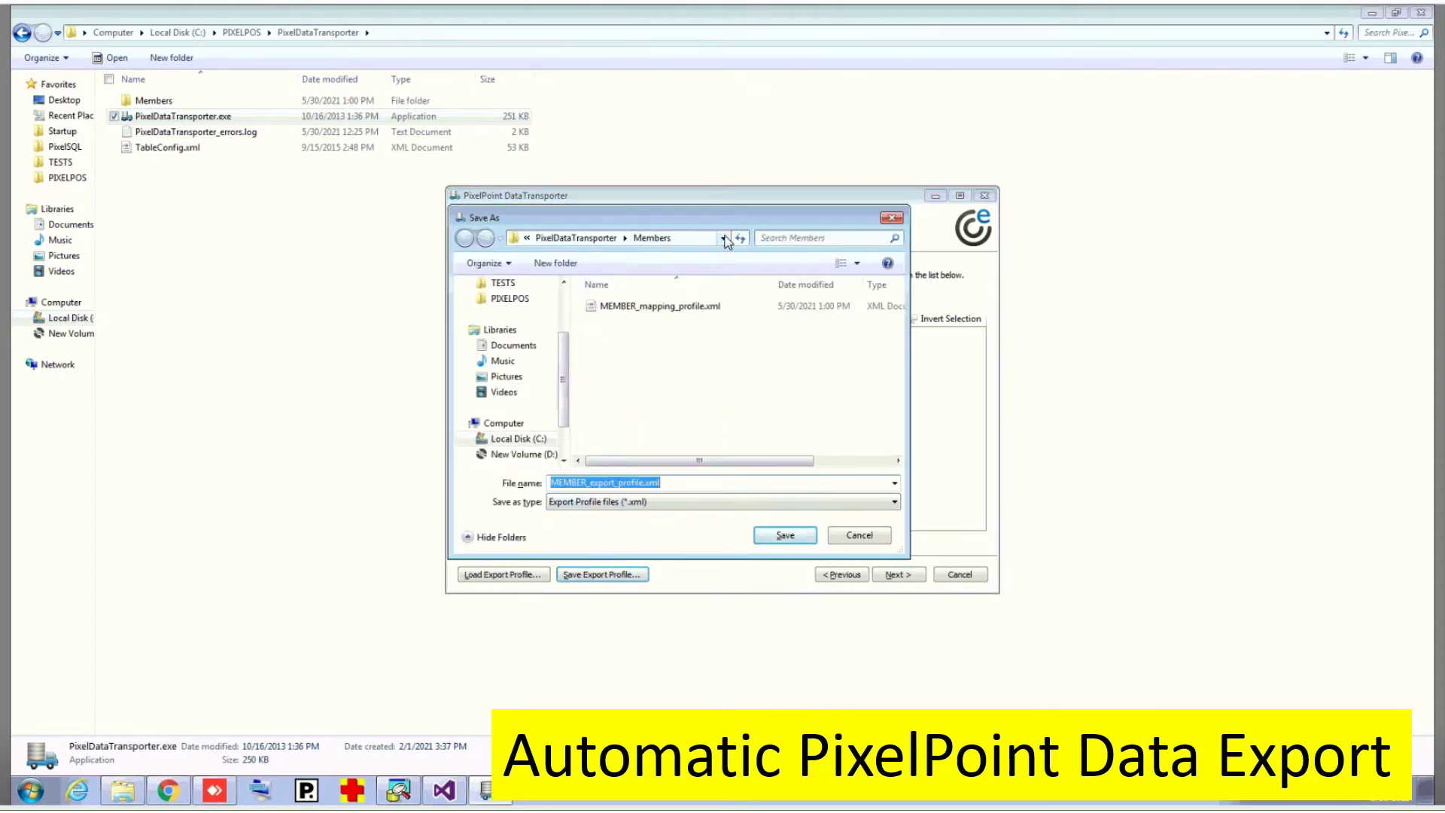
{"action": "left_click", "coordinate": [724, 238]}
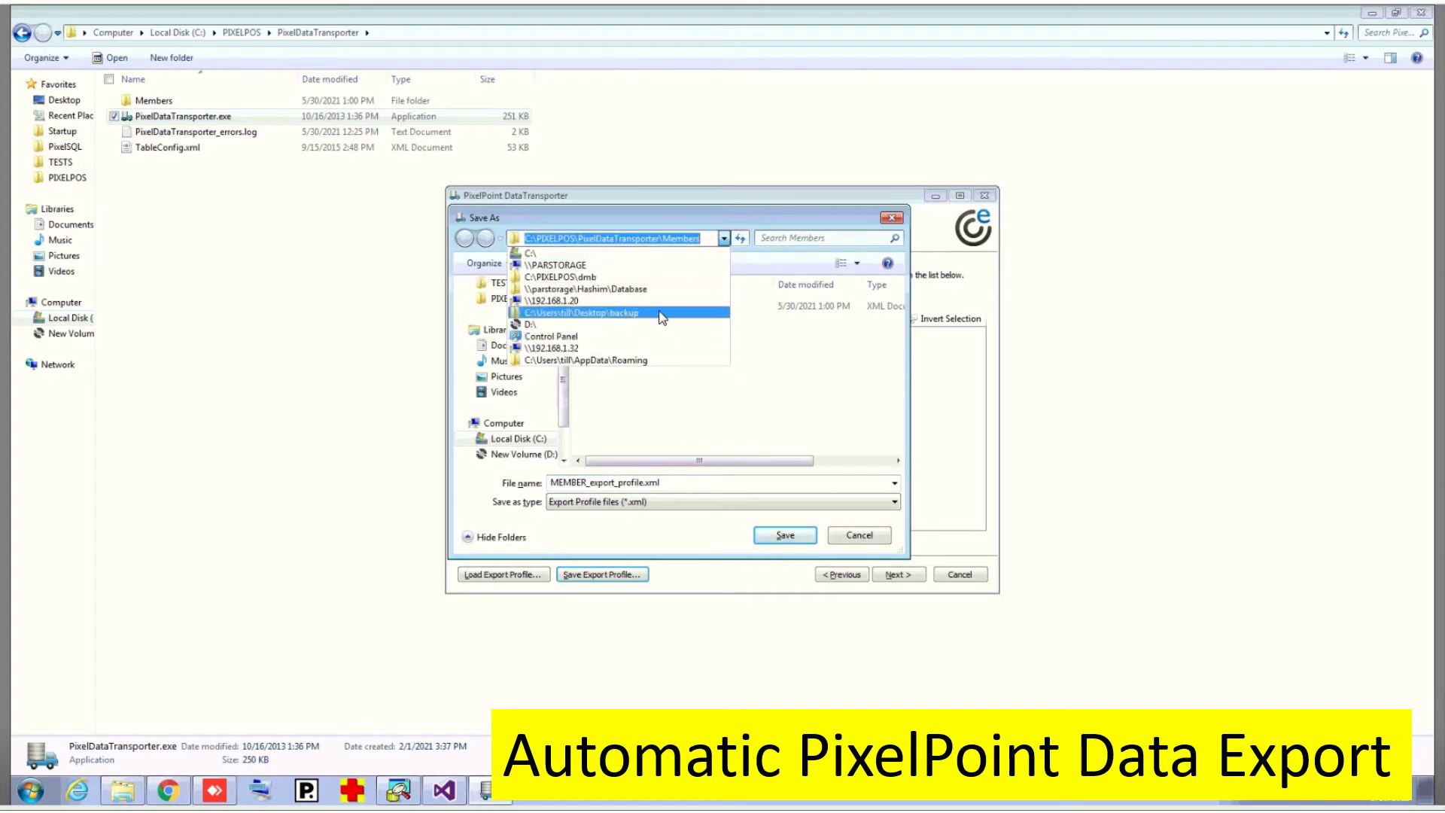
{"action": "key", "text": "Escape"}
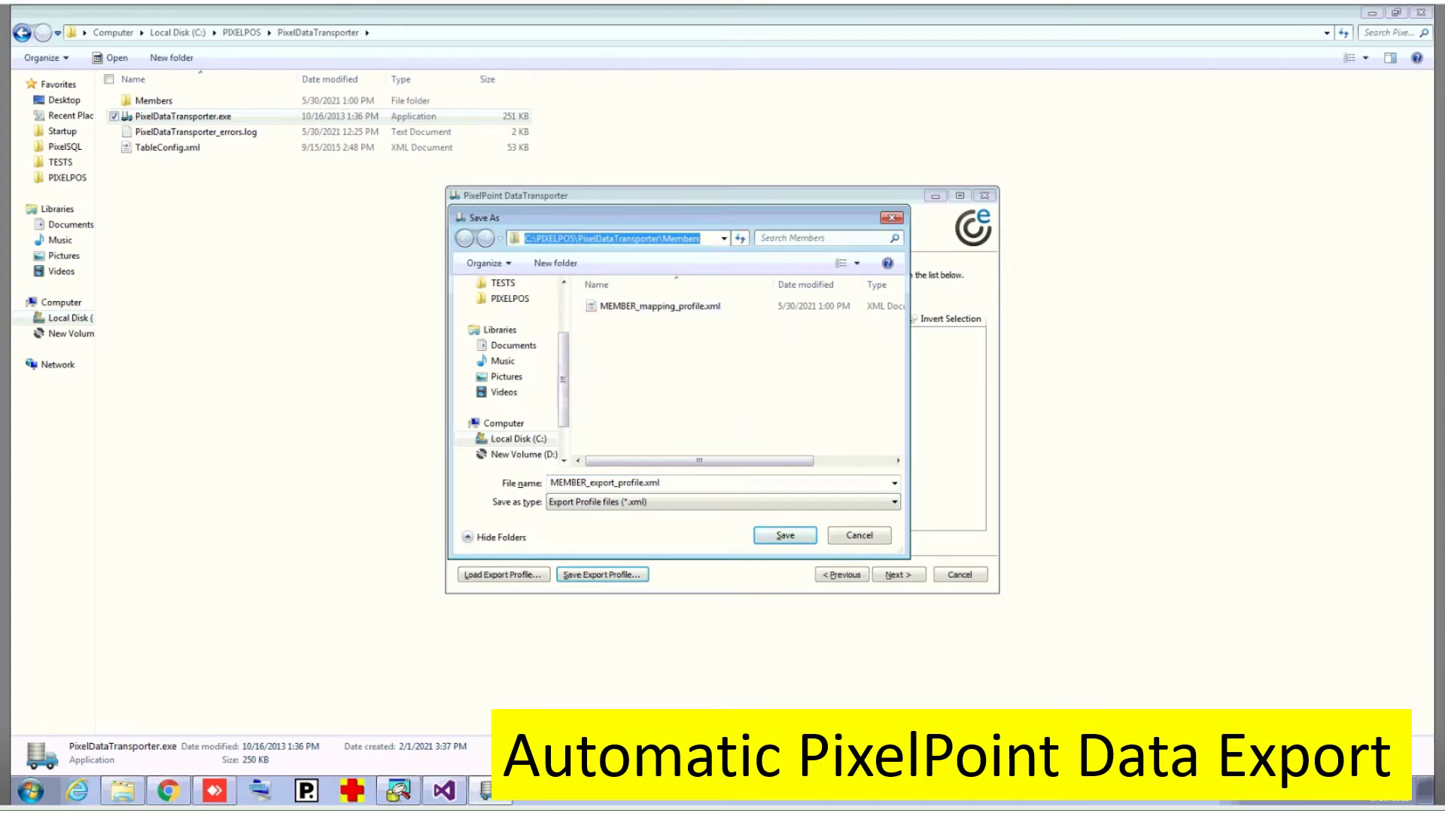
{"action": "left_click", "coordinate": [518, 439]}
{"action": "left_click", "coordinate": [624, 449]}
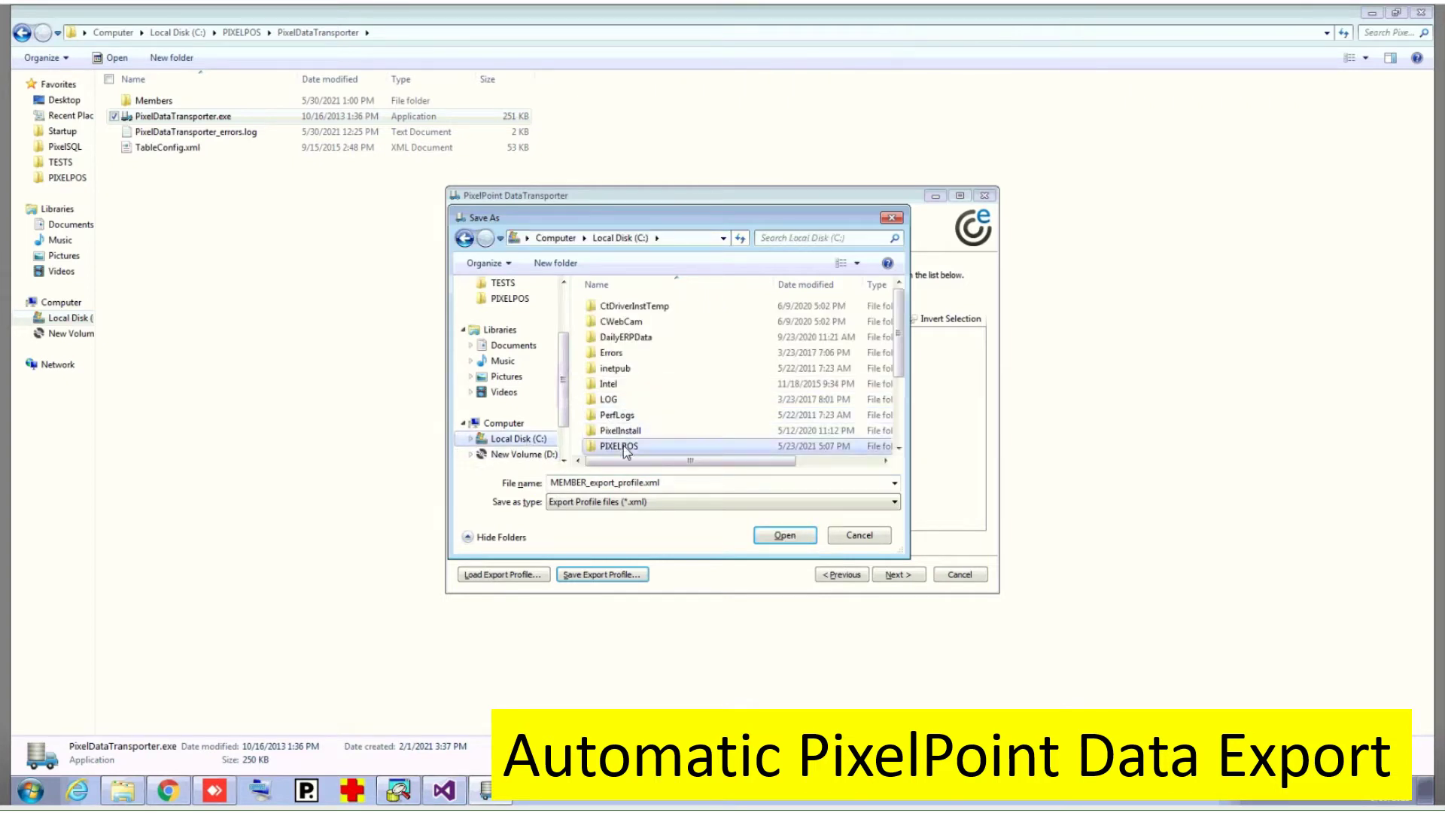
{"action": "double_click", "coordinate": [624, 449]}
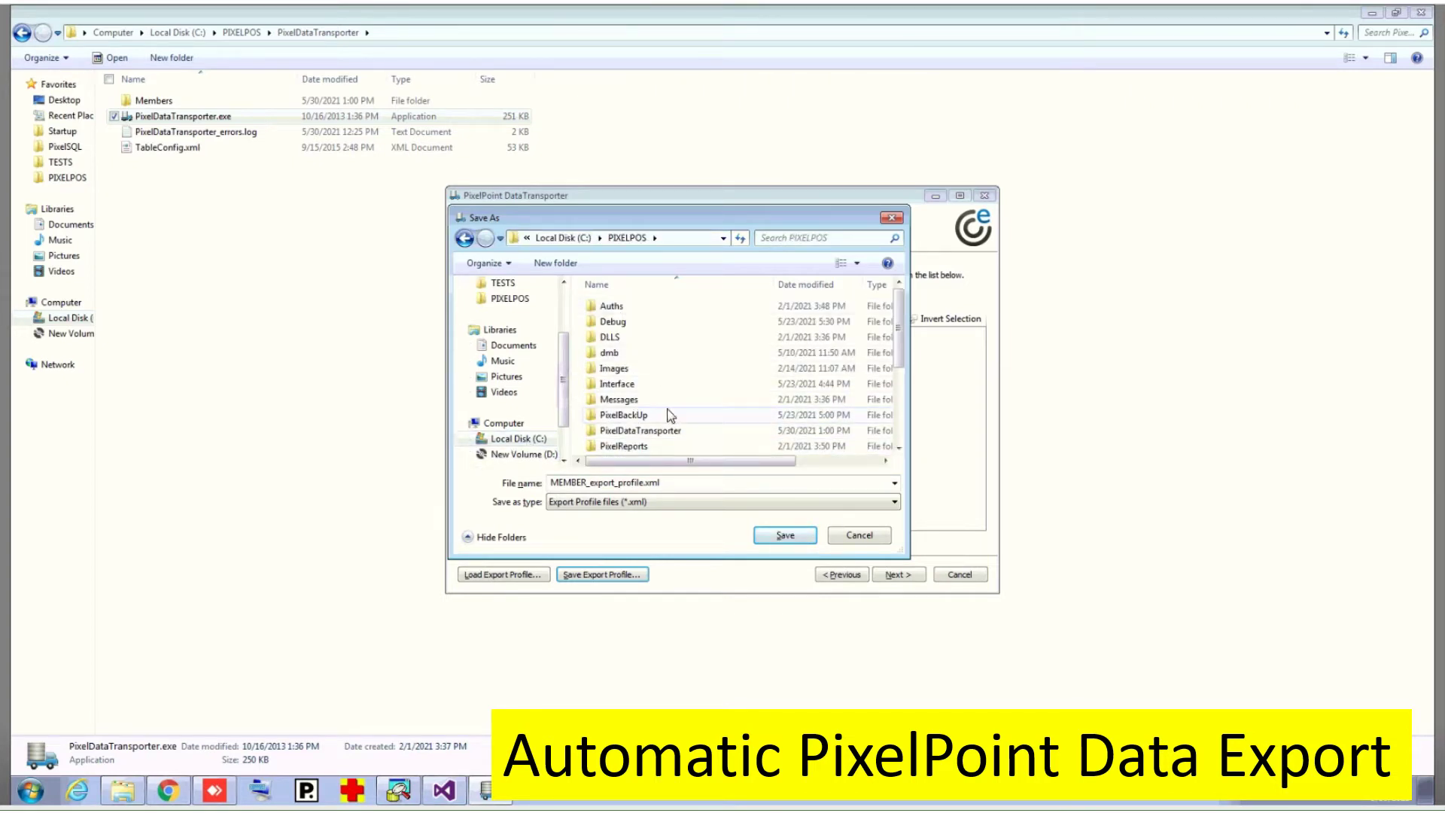
{"action": "scroll", "coordinate": [666, 427], "scroll_direction": "down", "scroll_amount": 1}
{"action": "double_click", "coordinate": [655, 385]}
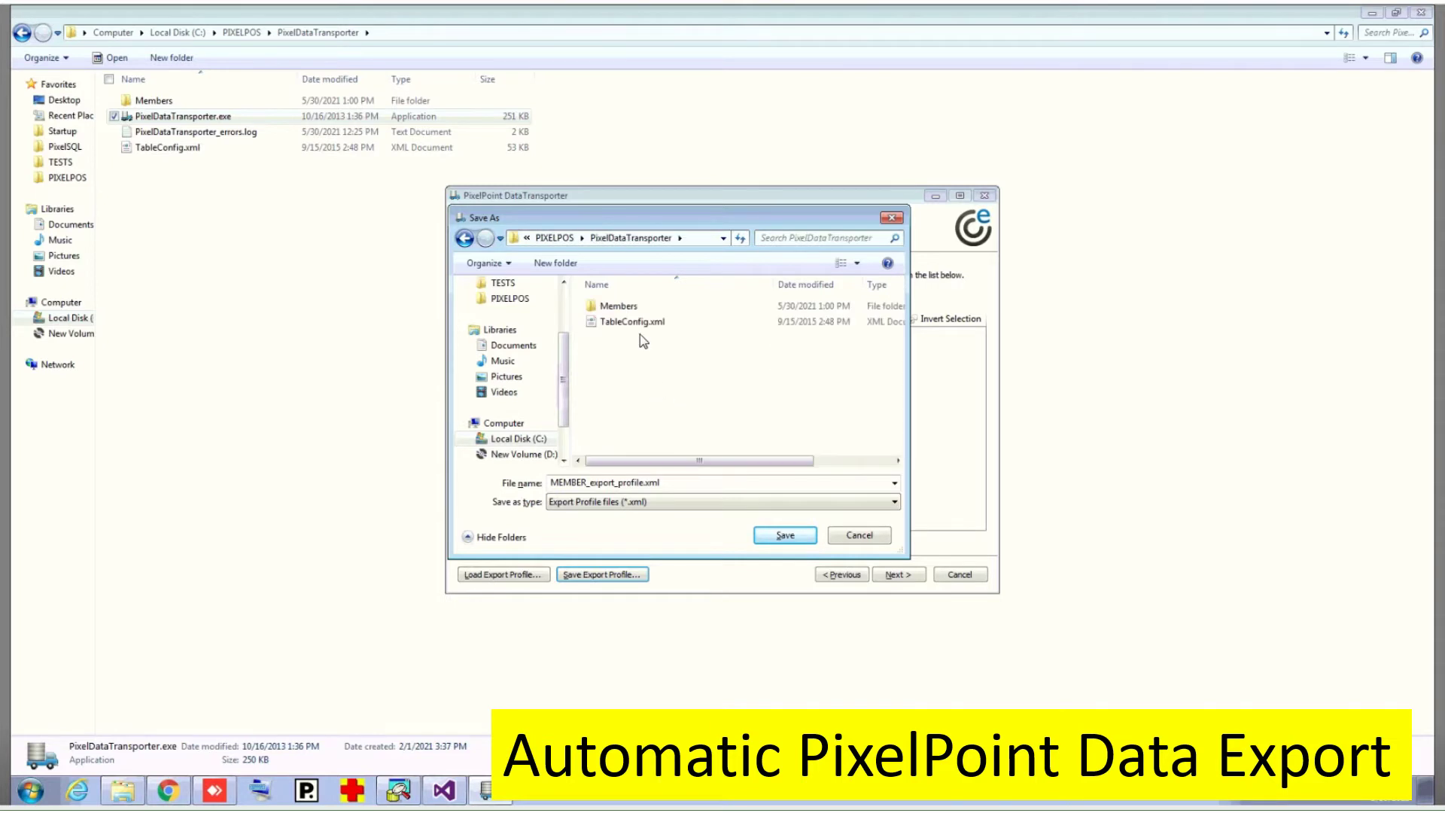
{"action": "left_click", "coordinate": [627, 311]}
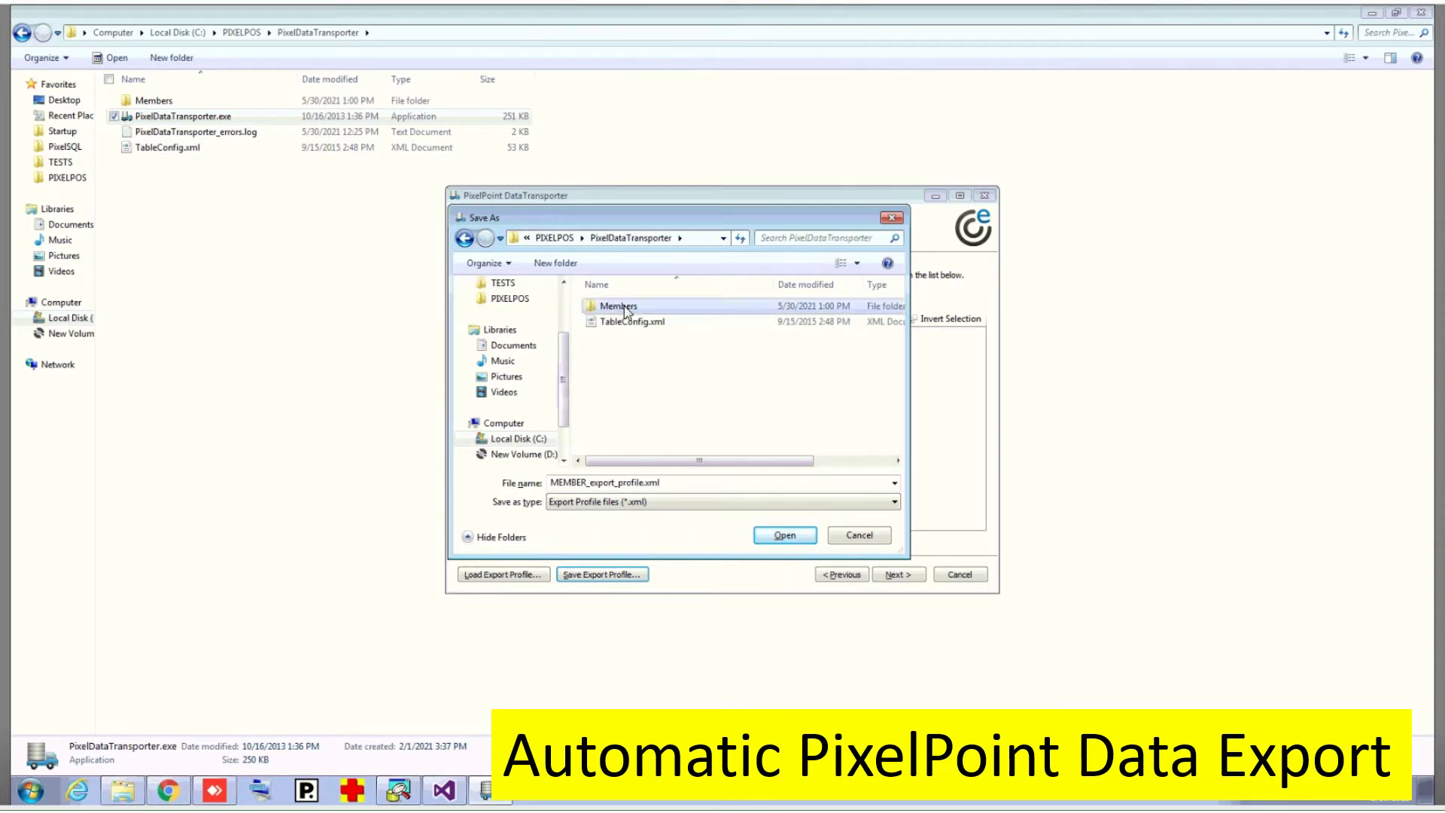
{"action": "left_click", "coordinate": [627, 309]}
{"action": "double_click", "coordinate": [602, 309]}
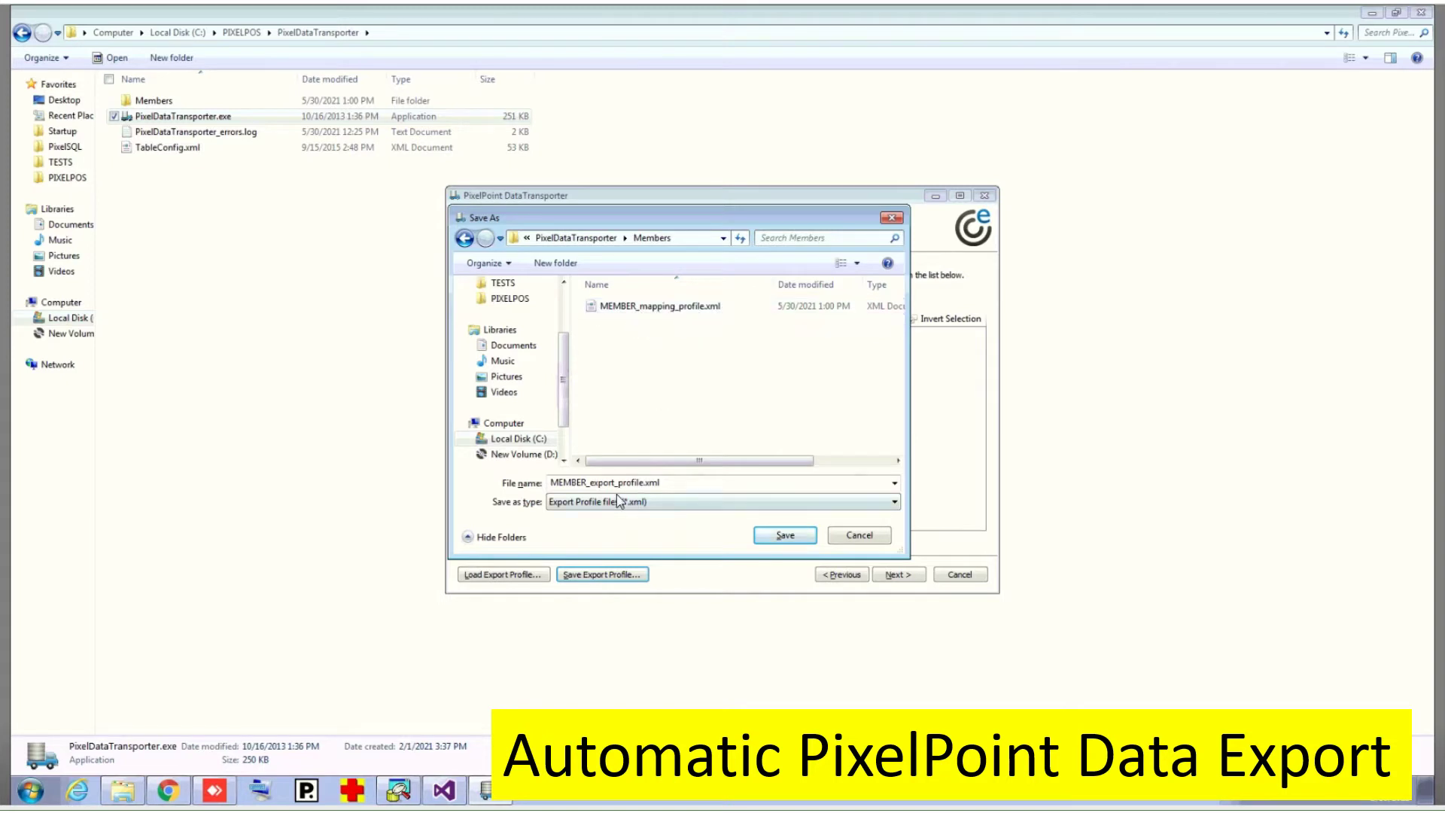
Step: Save the export profile as member_Export_Profile.xml and dismiss the confirmation
{"action": "double_click", "coordinate": [602, 485]}
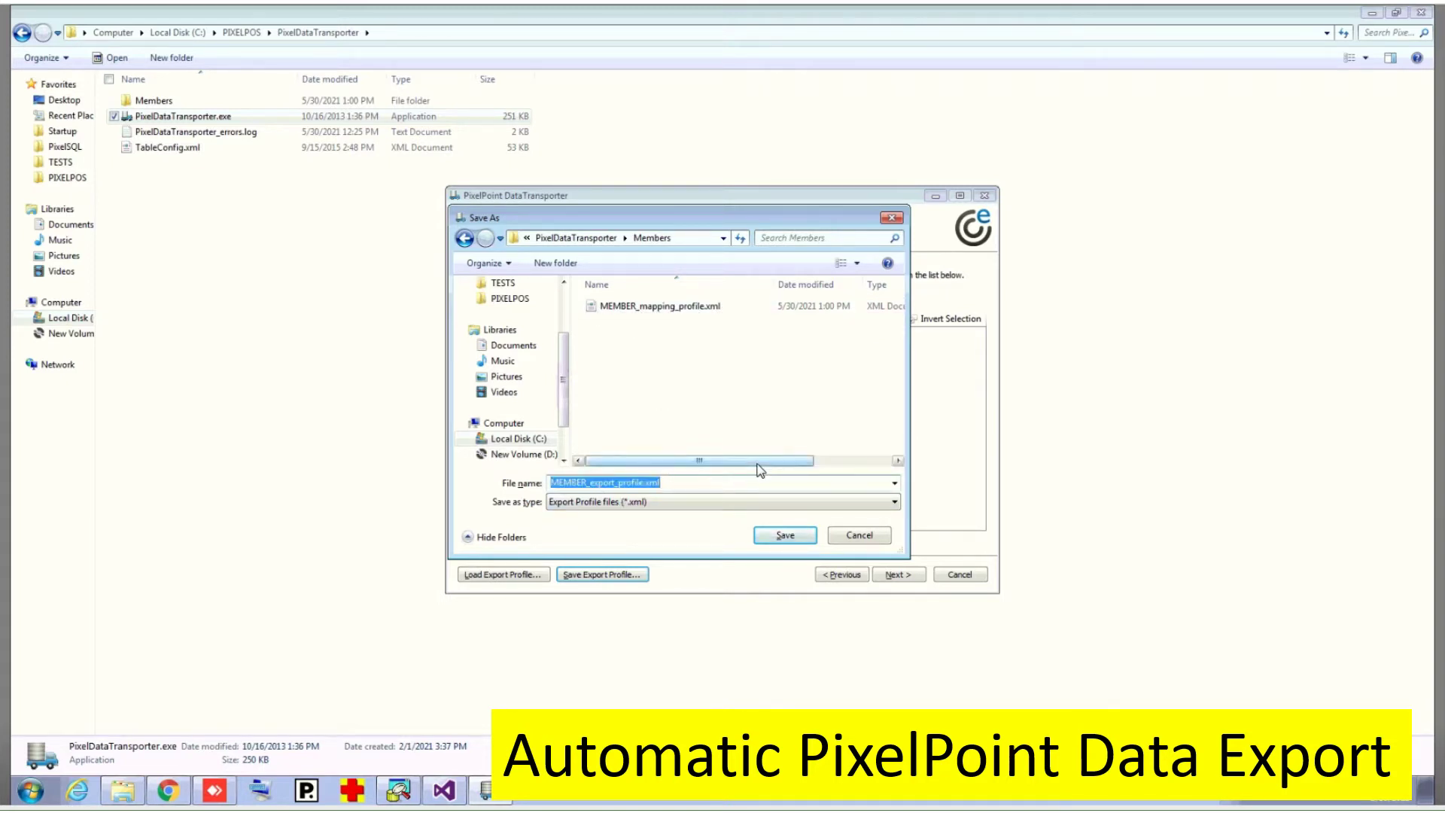
{"action": "type", "text": "member"}
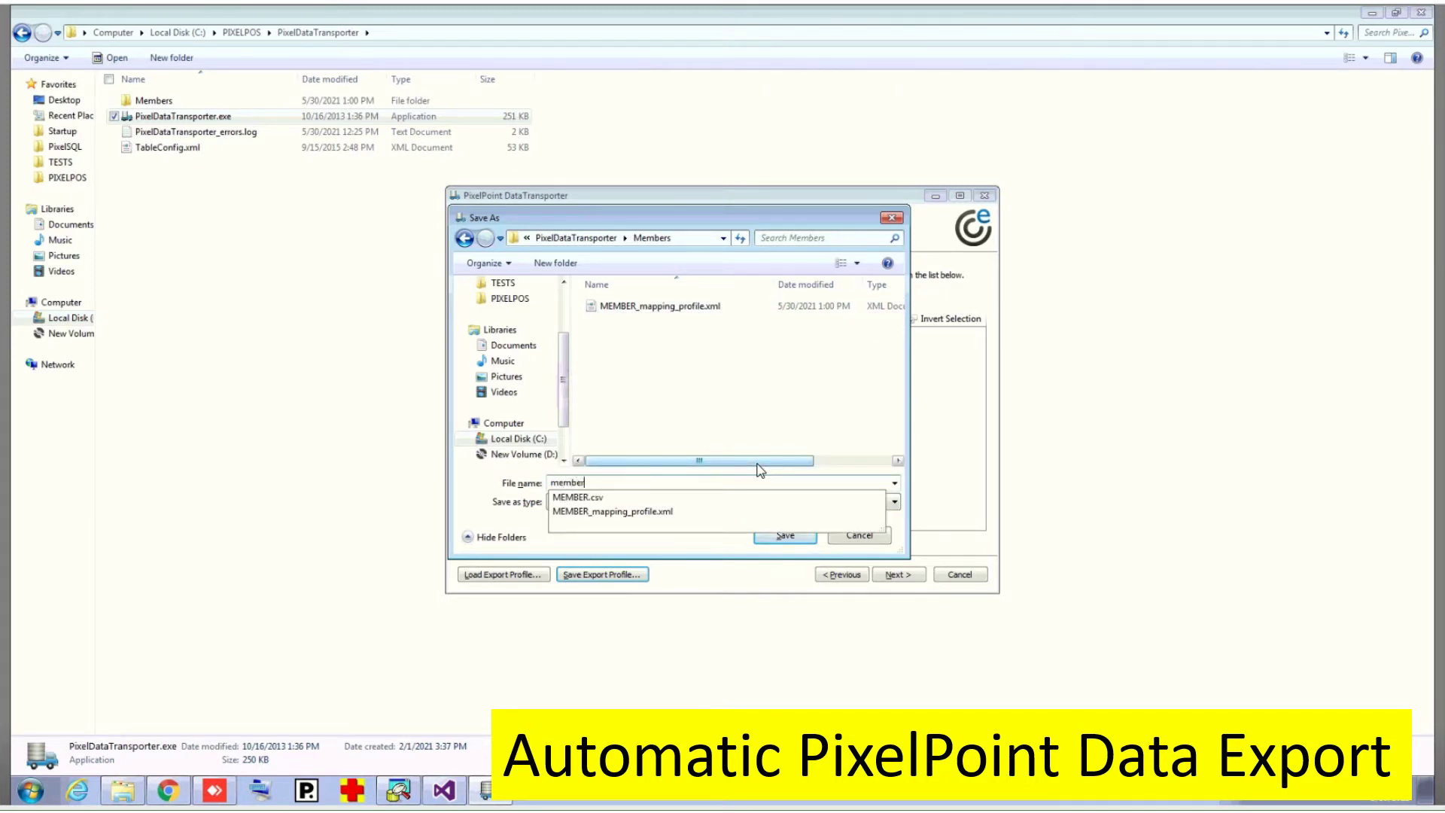
{"action": "type", "text": "_Export_Profile.xml"}
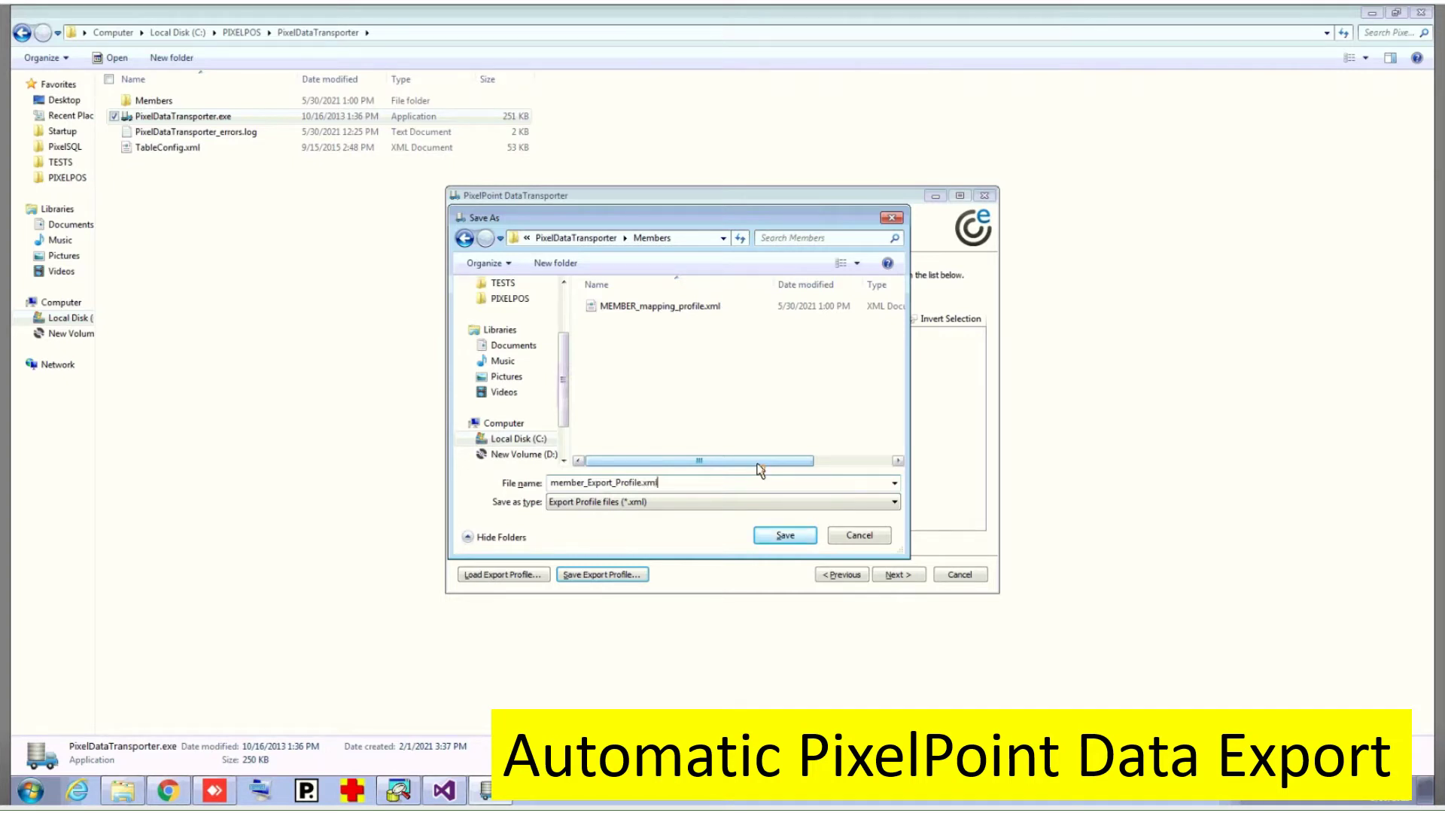
{"action": "key", "text": "Return"}
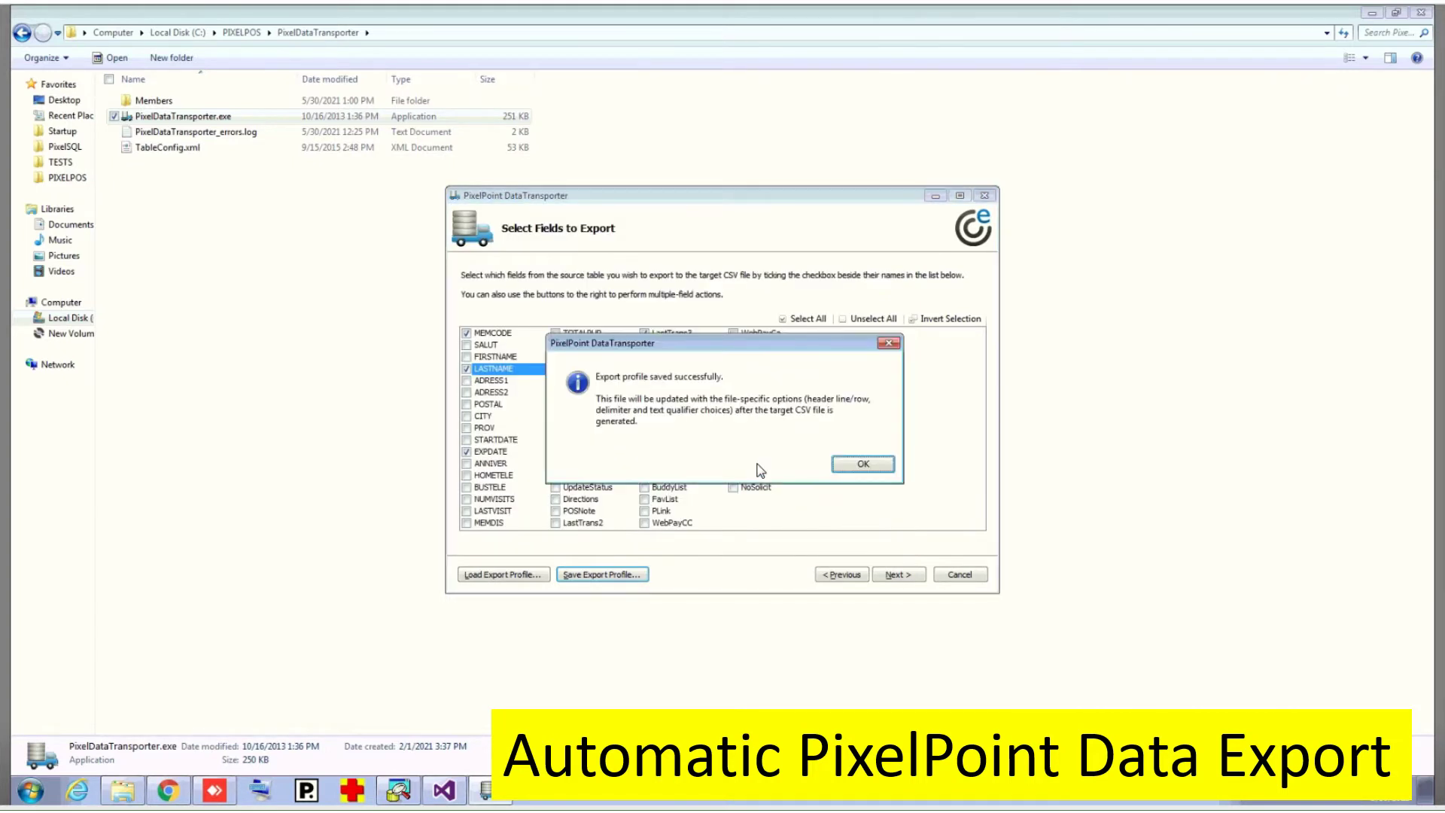
{"action": "left_click", "coordinate": [877, 463]}
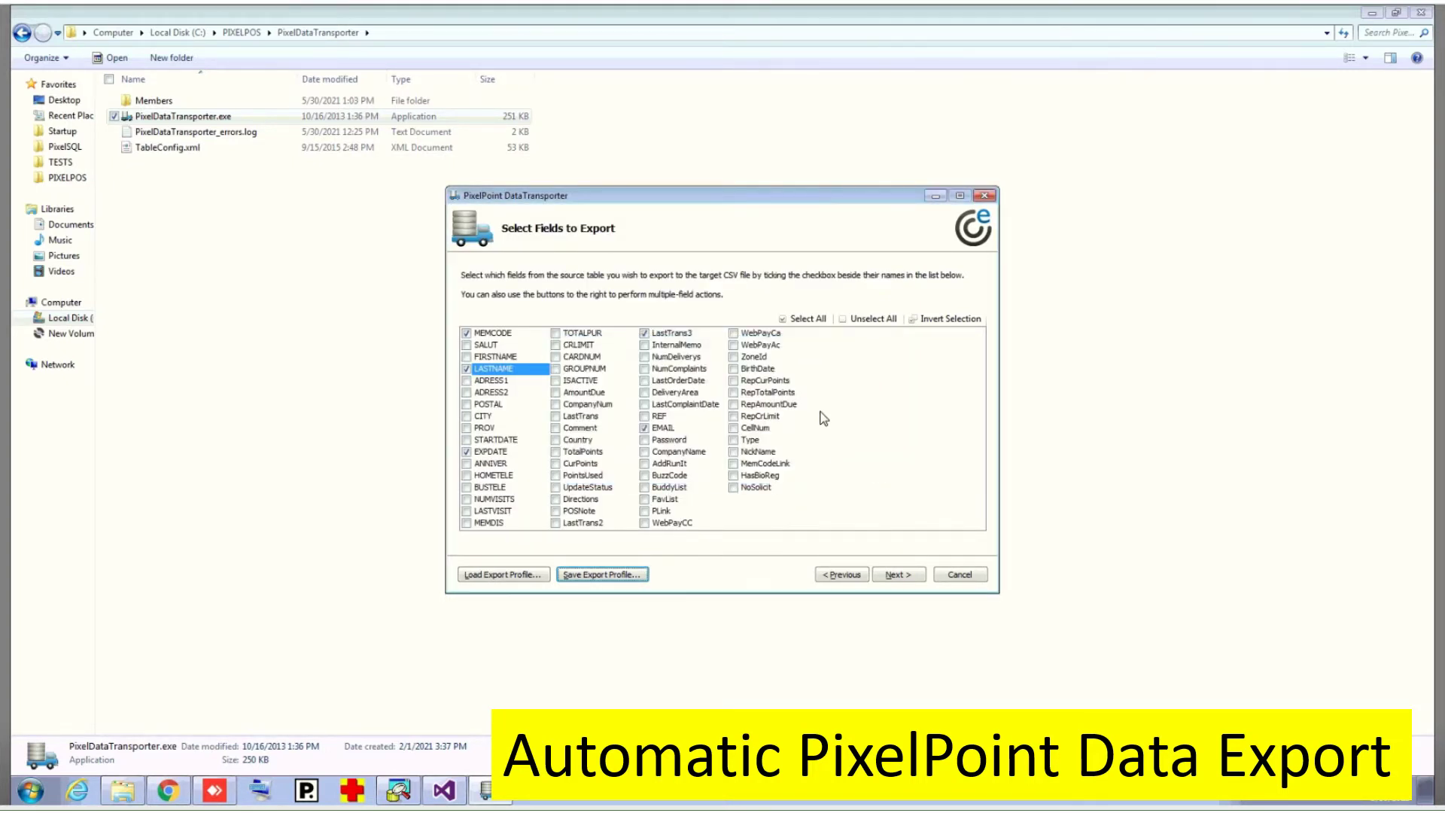
Step: Continue to the target file page, then exit DataTransporter without exporting
{"action": "left_click", "coordinate": [904, 576]}
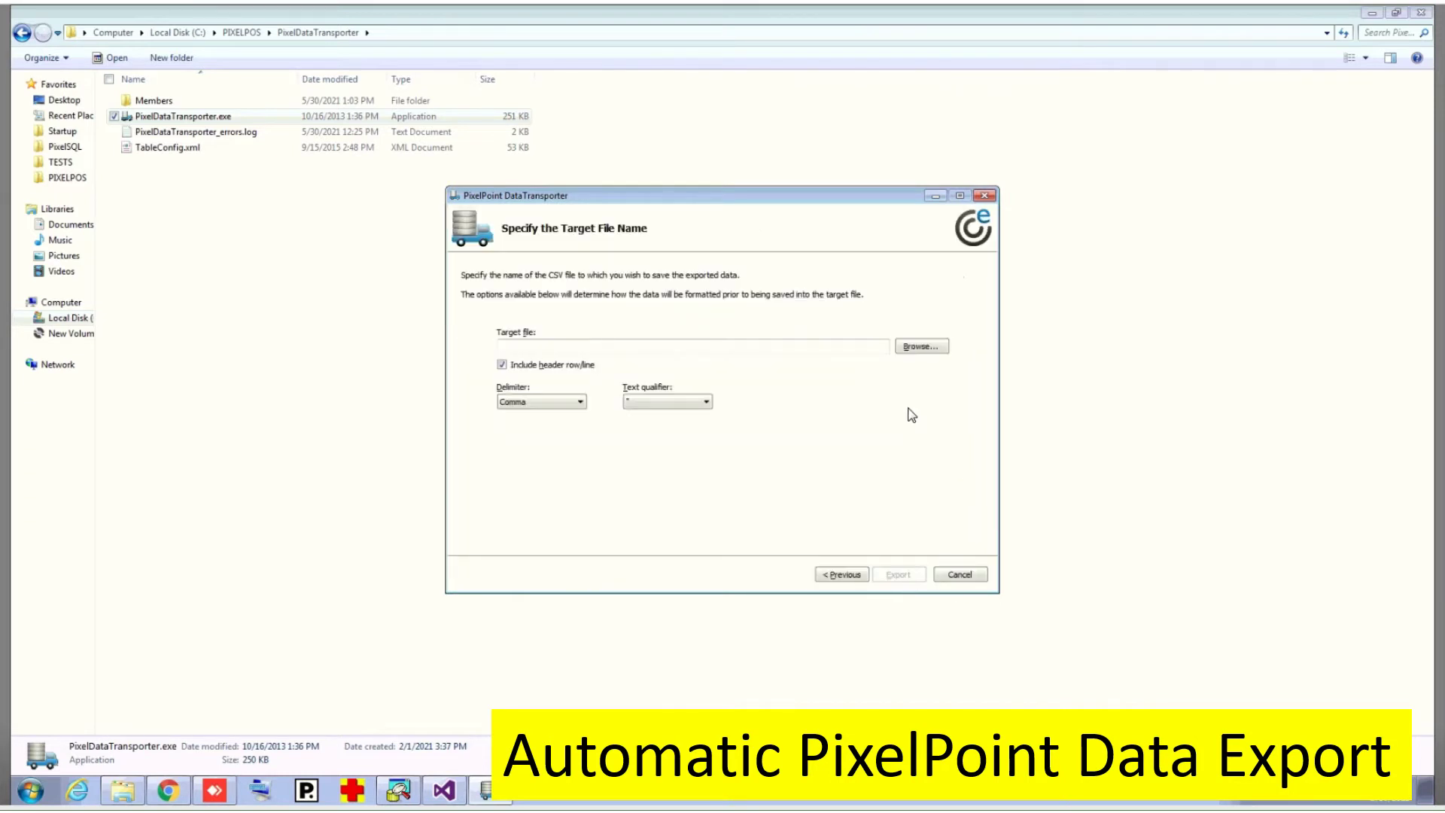
{"action": "left_click", "coordinate": [960, 575]}
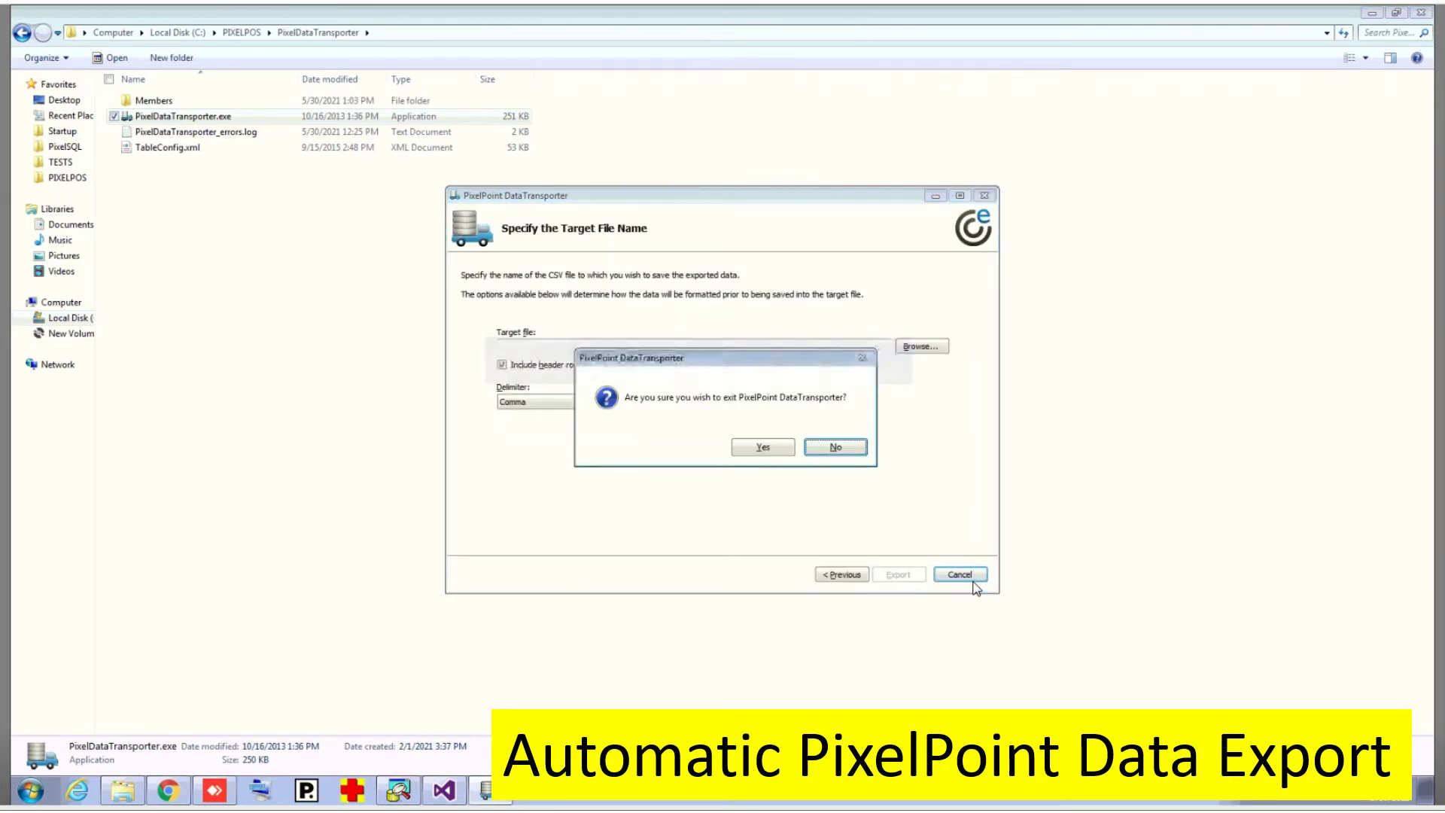
{"action": "left_click", "coordinate": [762, 447]}
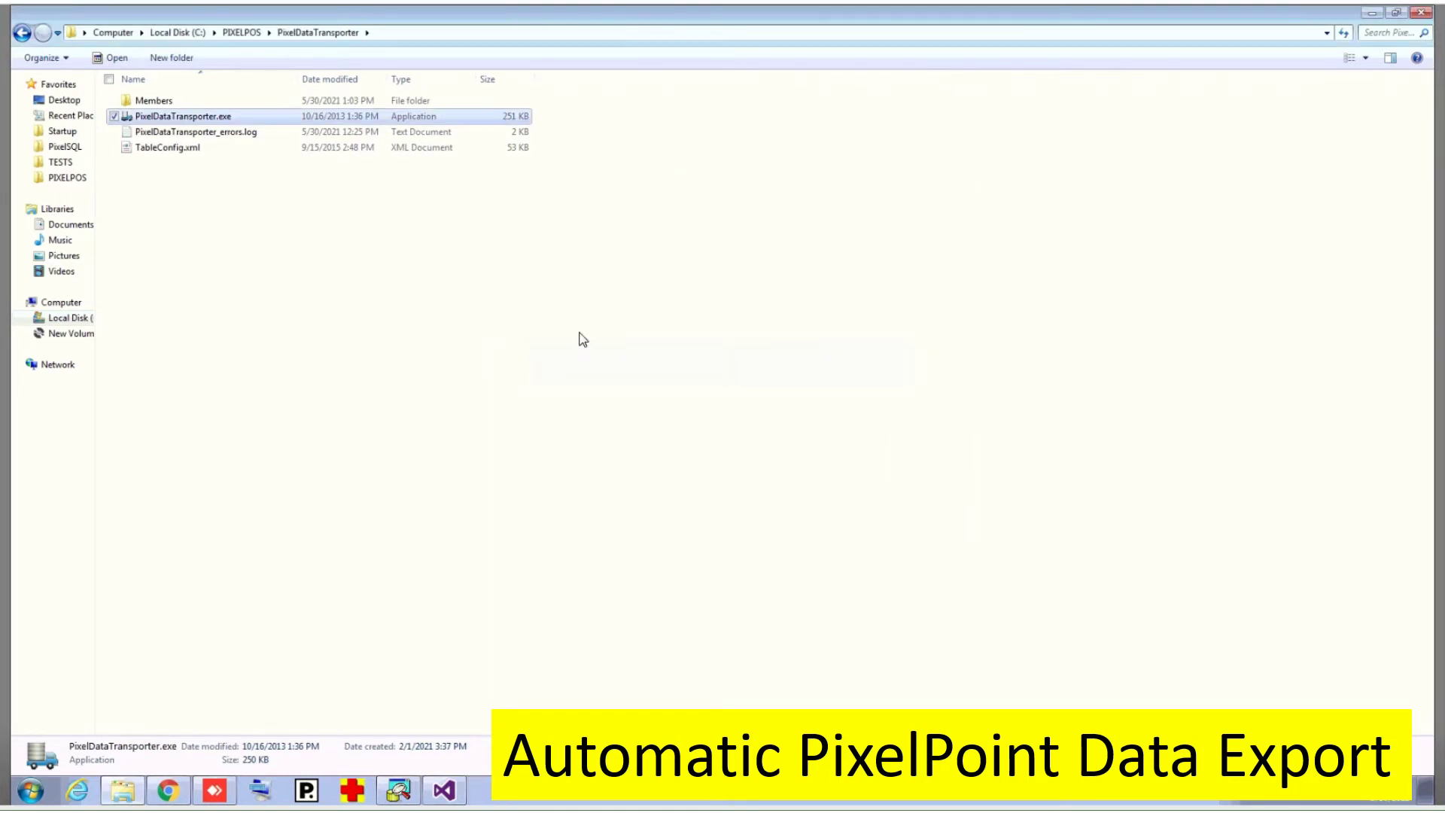
Step: Open the Members folder and delete MEMBER_mapping_profile.xml
{"action": "double_click", "coordinate": [181, 103]}
{"action": "left_click", "coordinate": [183, 119]}
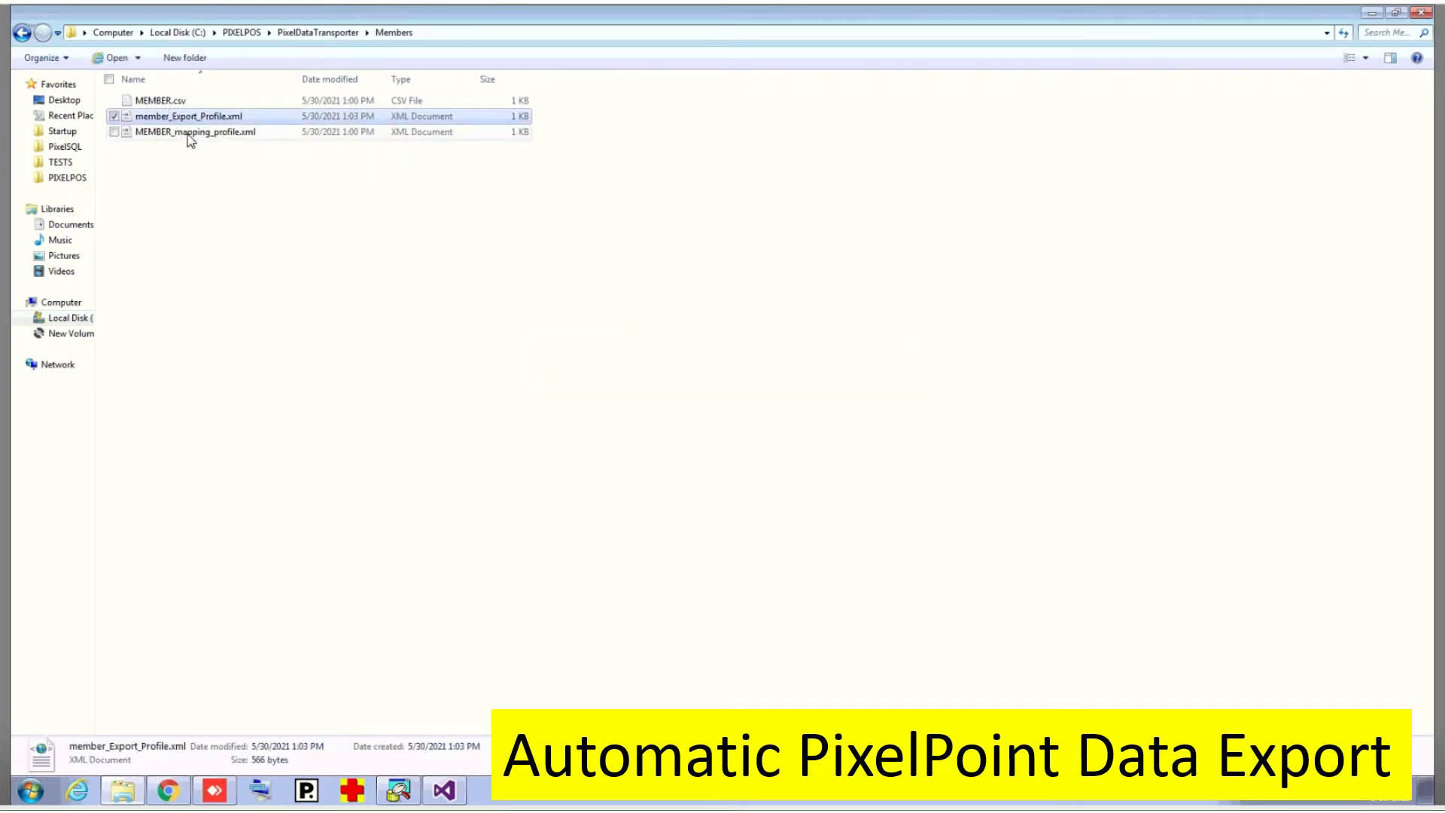
{"action": "left_click", "coordinate": [188, 136]}
{"action": "key", "text": "Delete"}
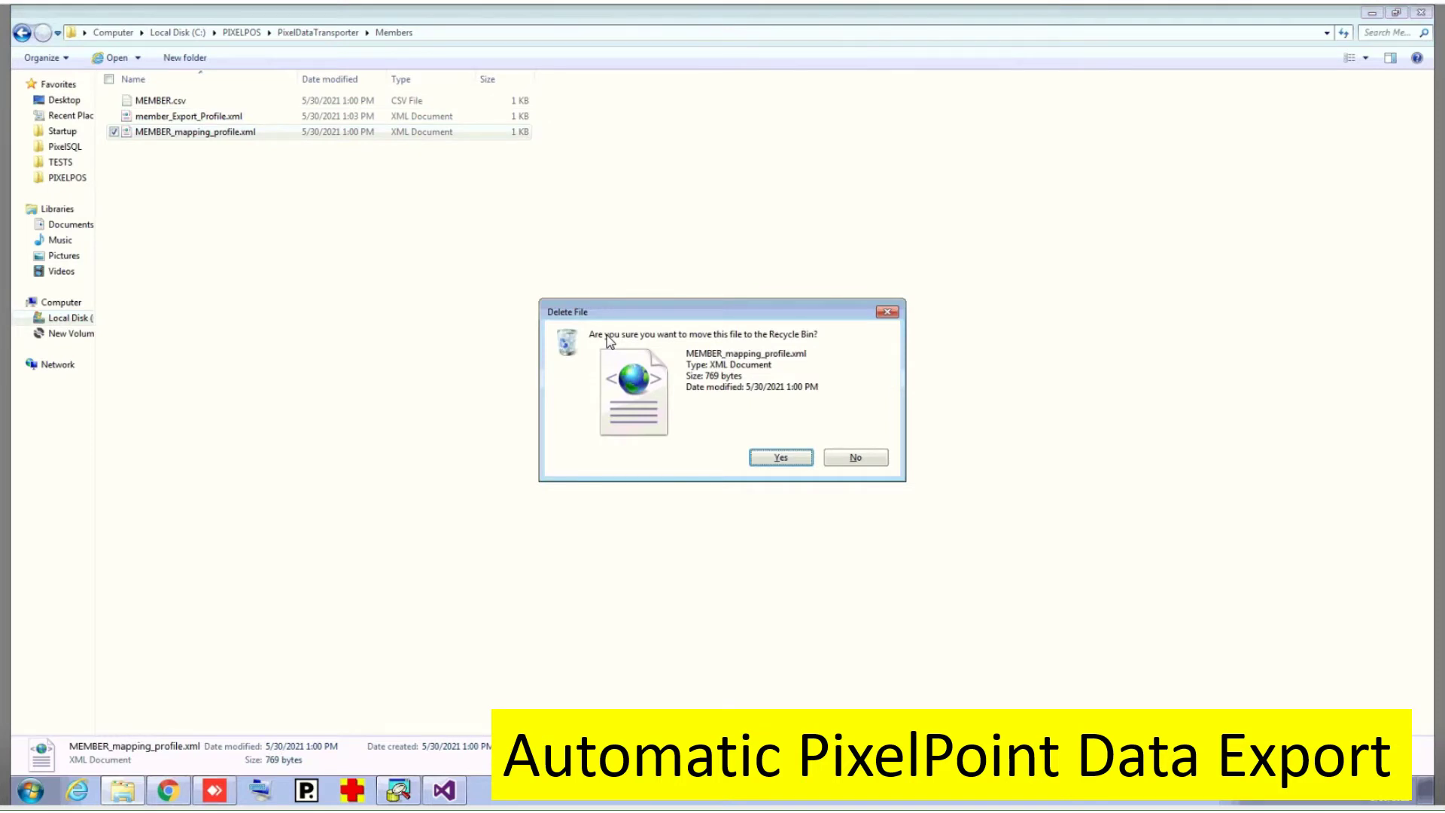
{"action": "key", "text": "Return"}
Step: Rename MEMBER.csv in the Members folder to Members.csv
{"action": "left_click", "coordinate": [223, 118]}
{"action": "key", "text": "Up"}
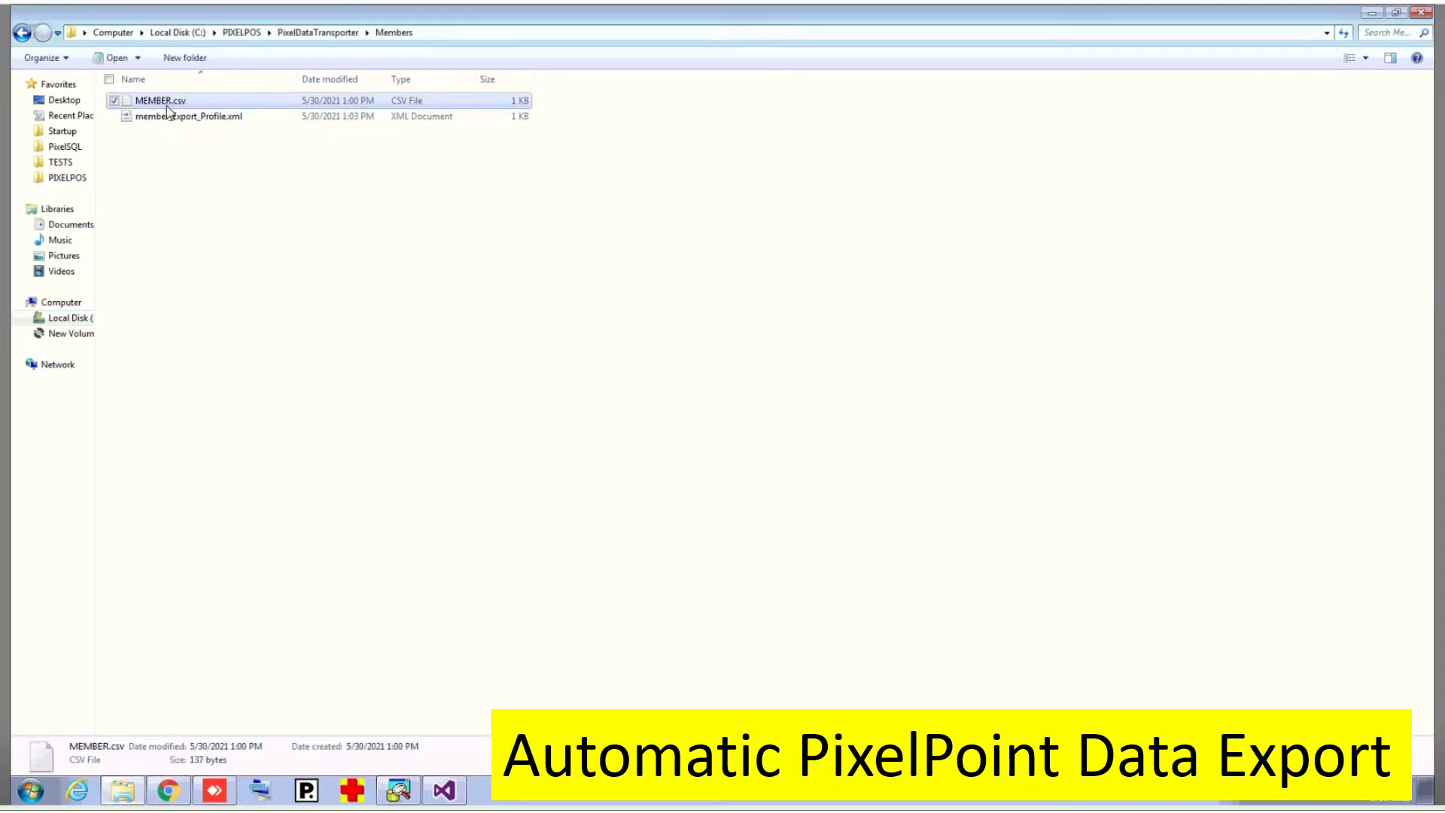
{"action": "key", "text": "Down"}
{"action": "key", "text": "Up"}
{"action": "left_click", "coordinate": [158, 117]}
{"action": "left_click", "coordinate": [151, 100]}
{"action": "left_click", "coordinate": [152, 101]}
{"action": "type", "text": "Members.csv"}
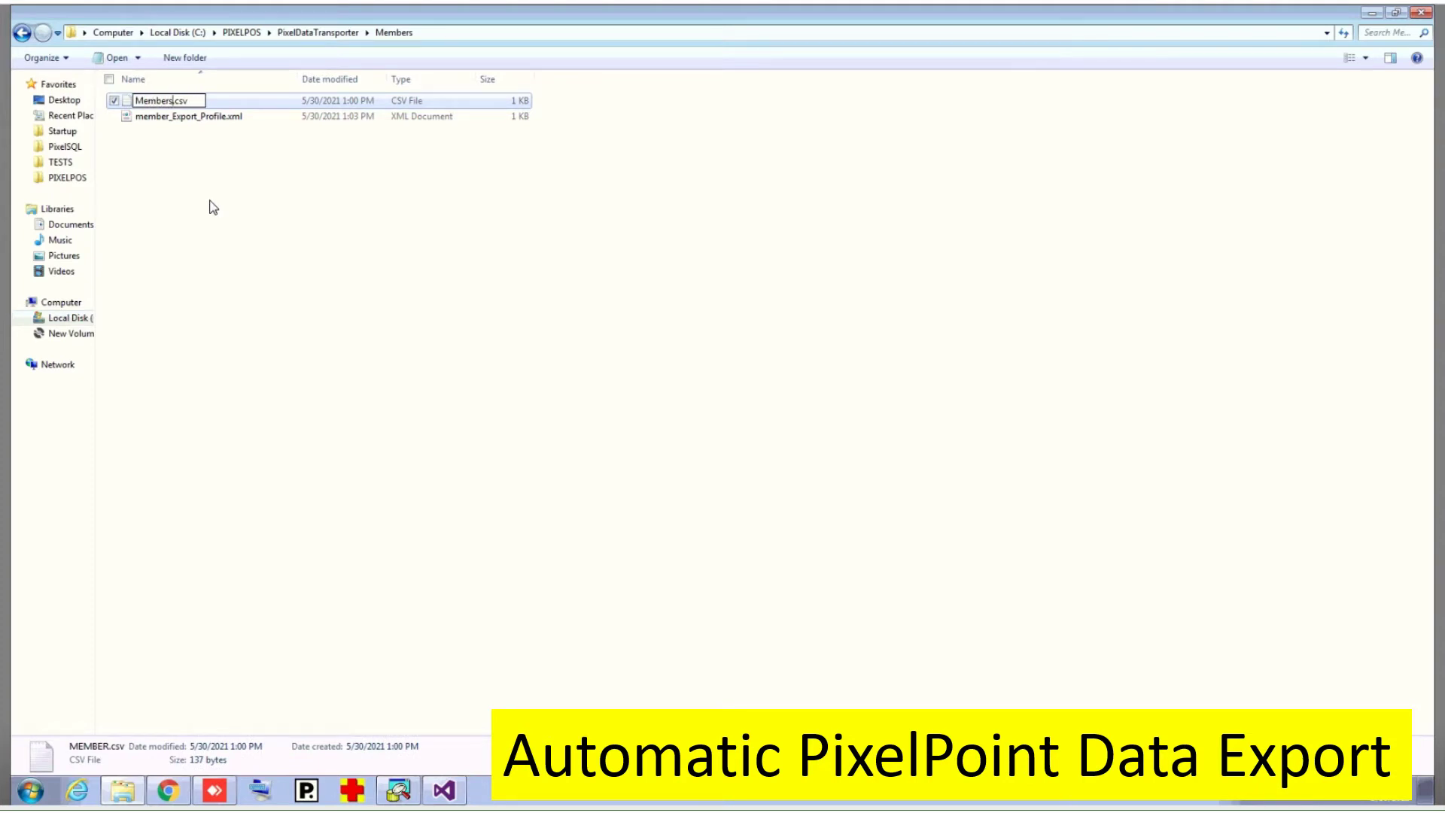
{"action": "key", "text": "Return"}
{"action": "left_click", "coordinate": [184, 101]}
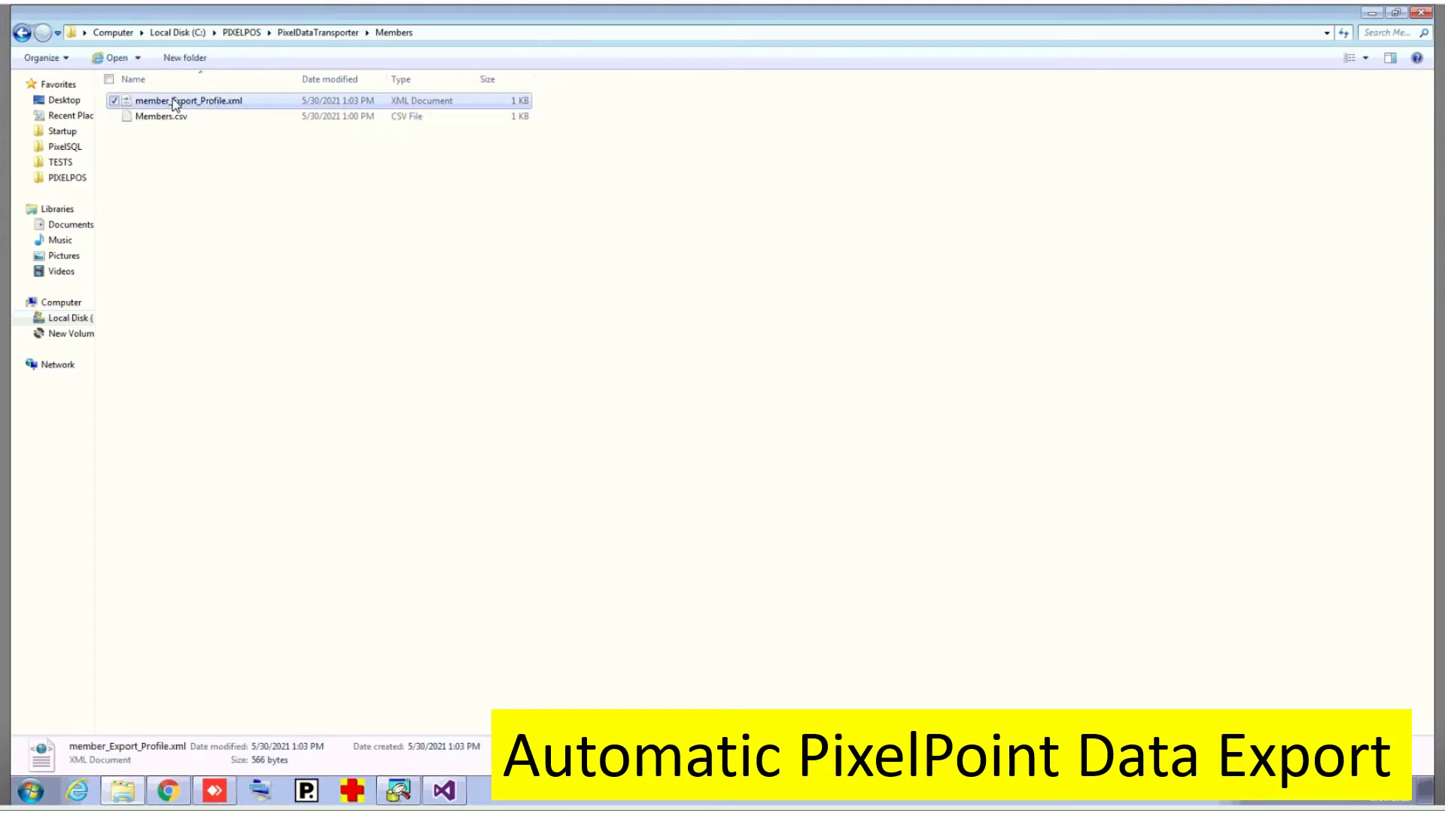
{"action": "left_click", "coordinate": [622, 252]}
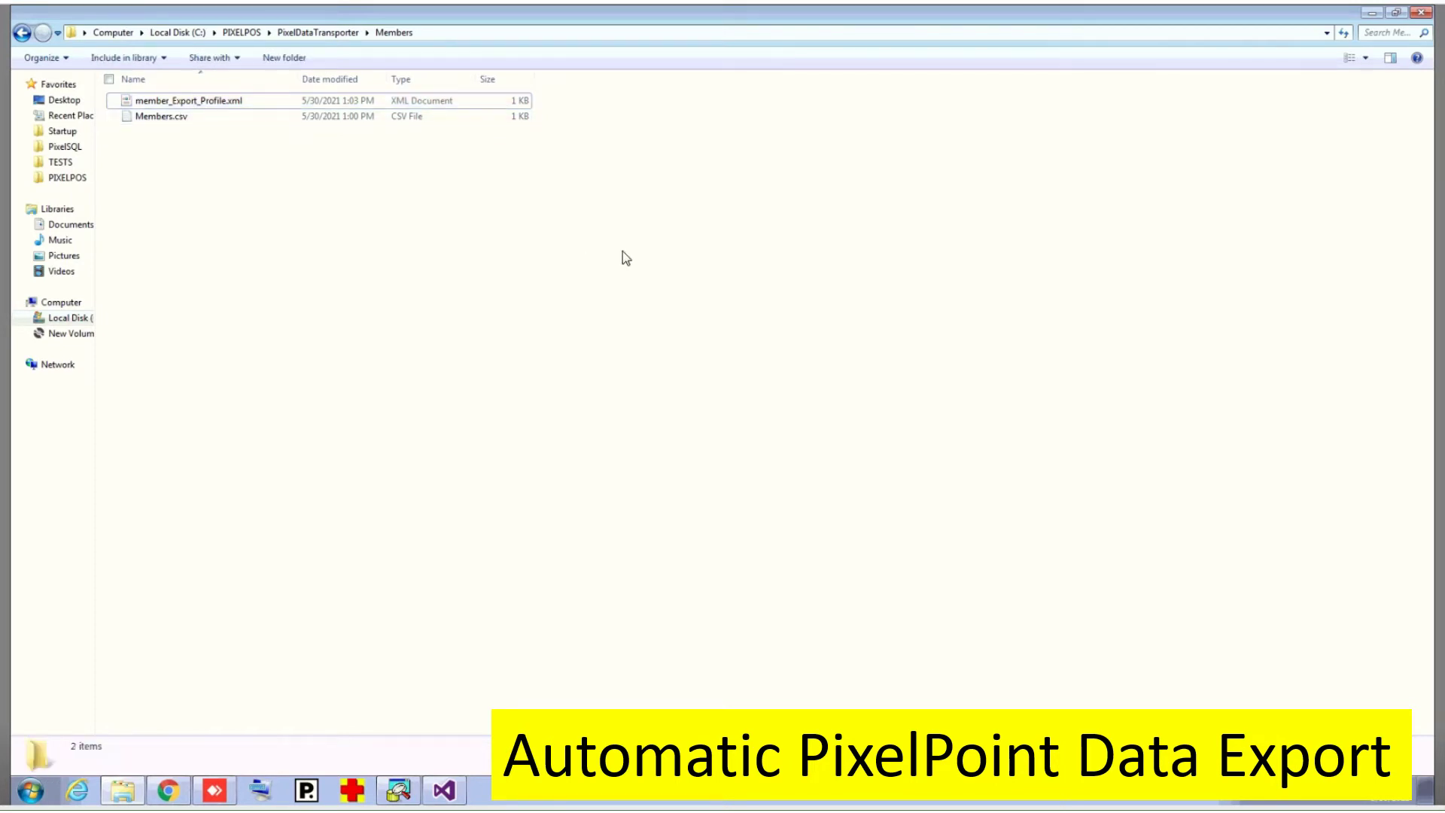
Step: Append the /? switch to the PixelDataTransporter desktop shortcut's target, and run the shortcut to read its command-line usage help
{"action": "left_click", "coordinate": [1372, 13]}
{"action": "right_click", "coordinate": [47, 599]}
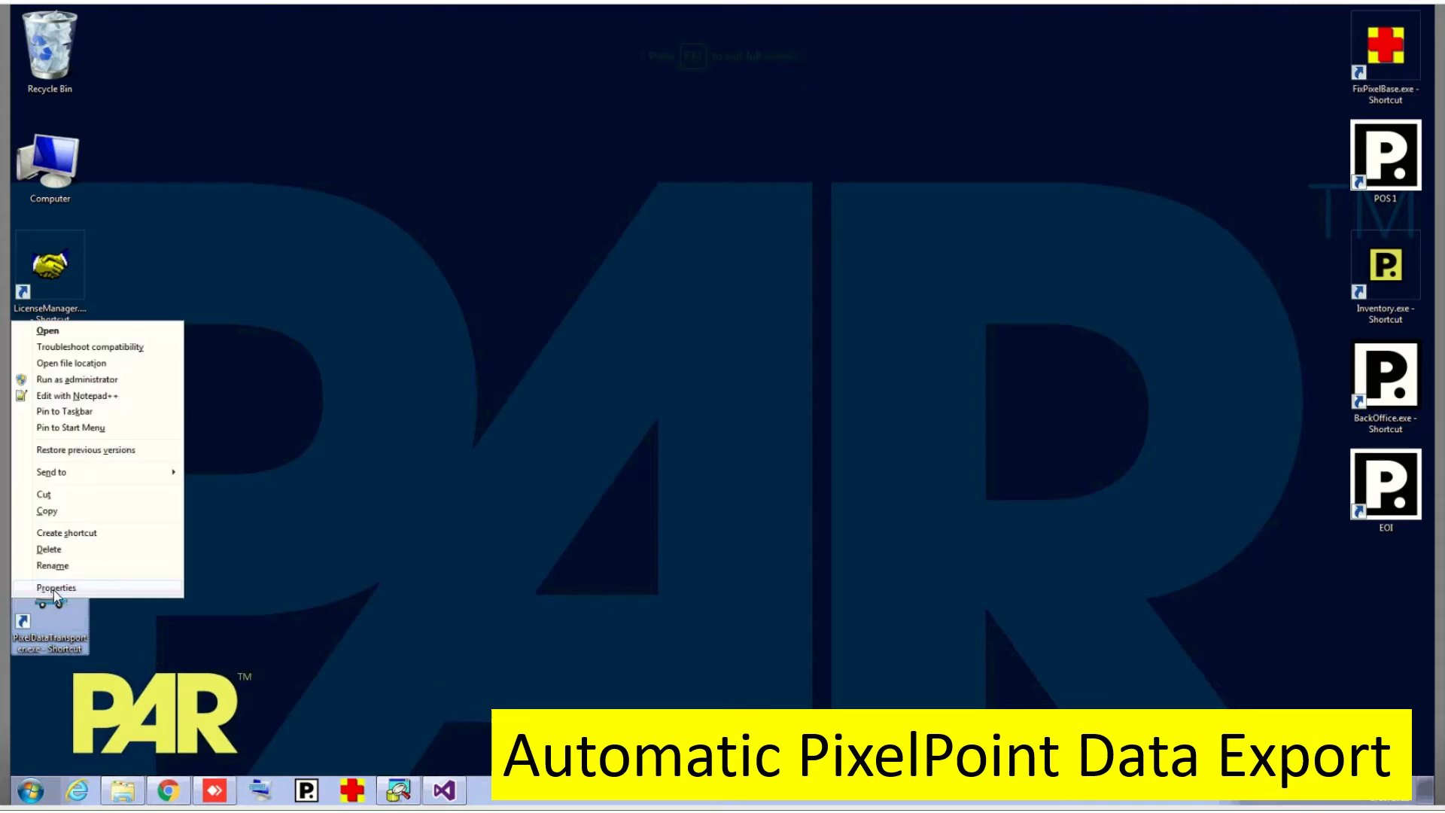
{"action": "left_click", "coordinate": [52, 589]}
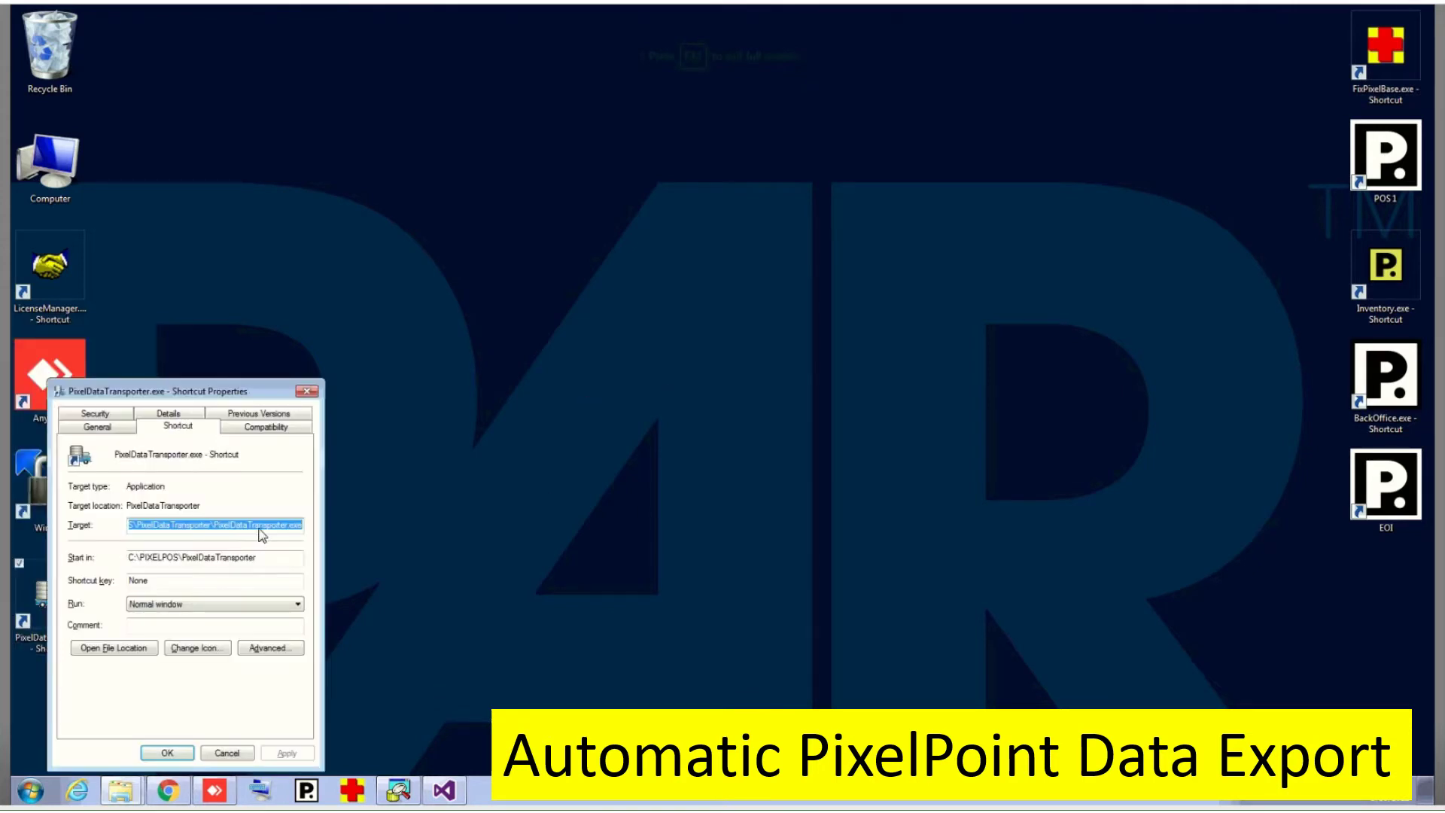
{"action": "key", "text": "End"}
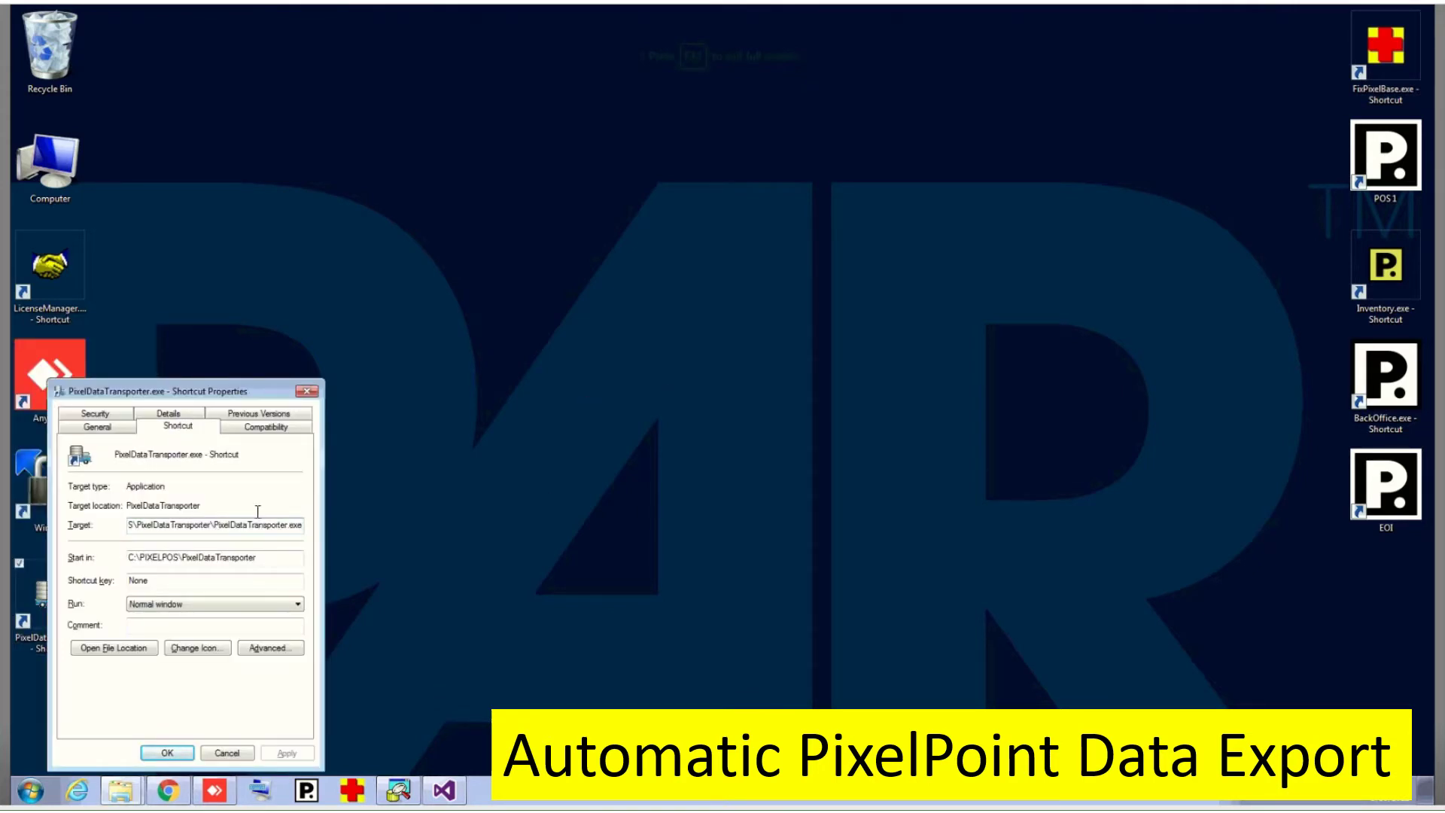
{"action": "type", "text": "/1"}
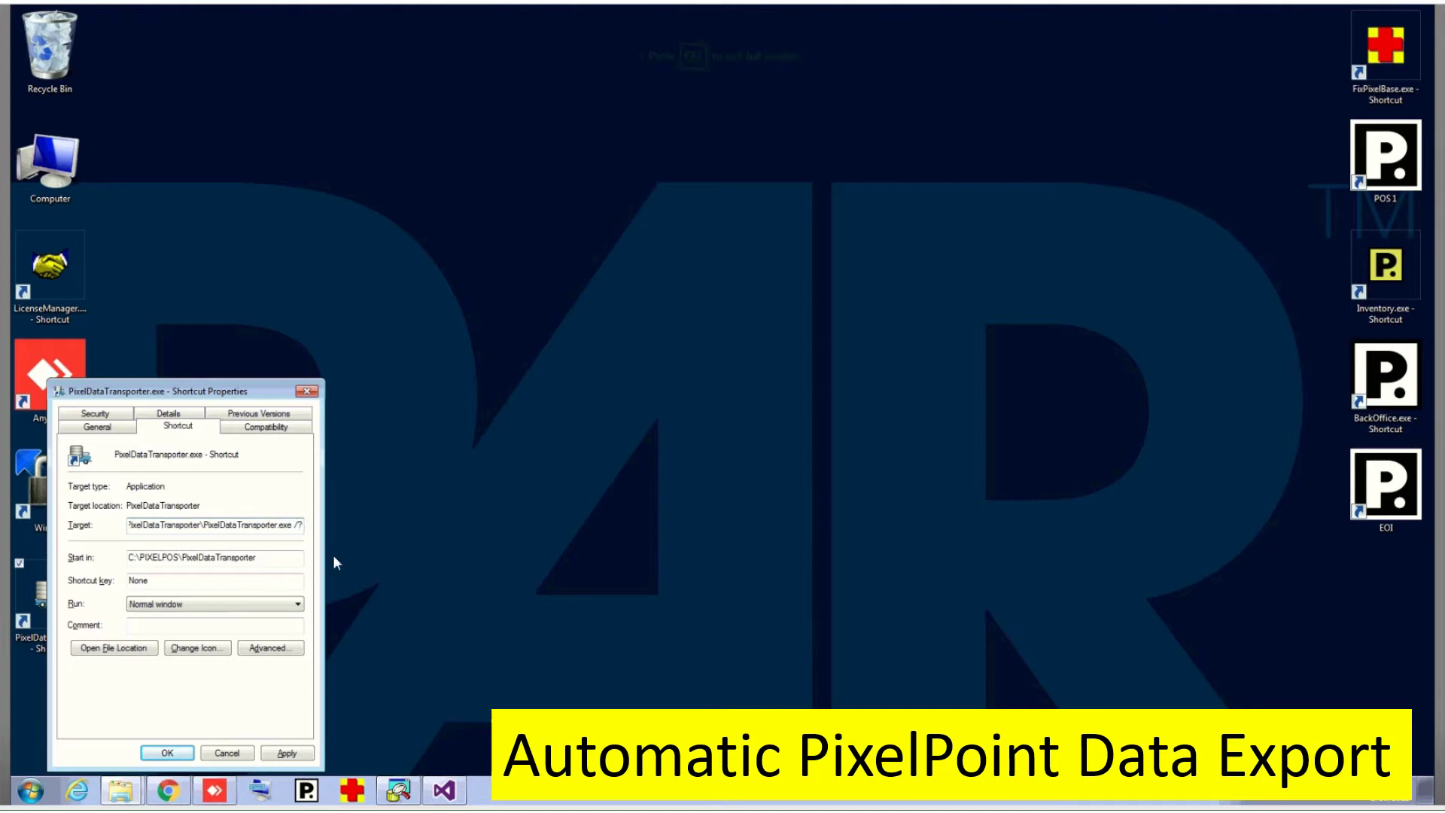
{"action": "left_click", "coordinate": [286, 752]}
{"action": "left_click", "coordinate": [167, 752]}
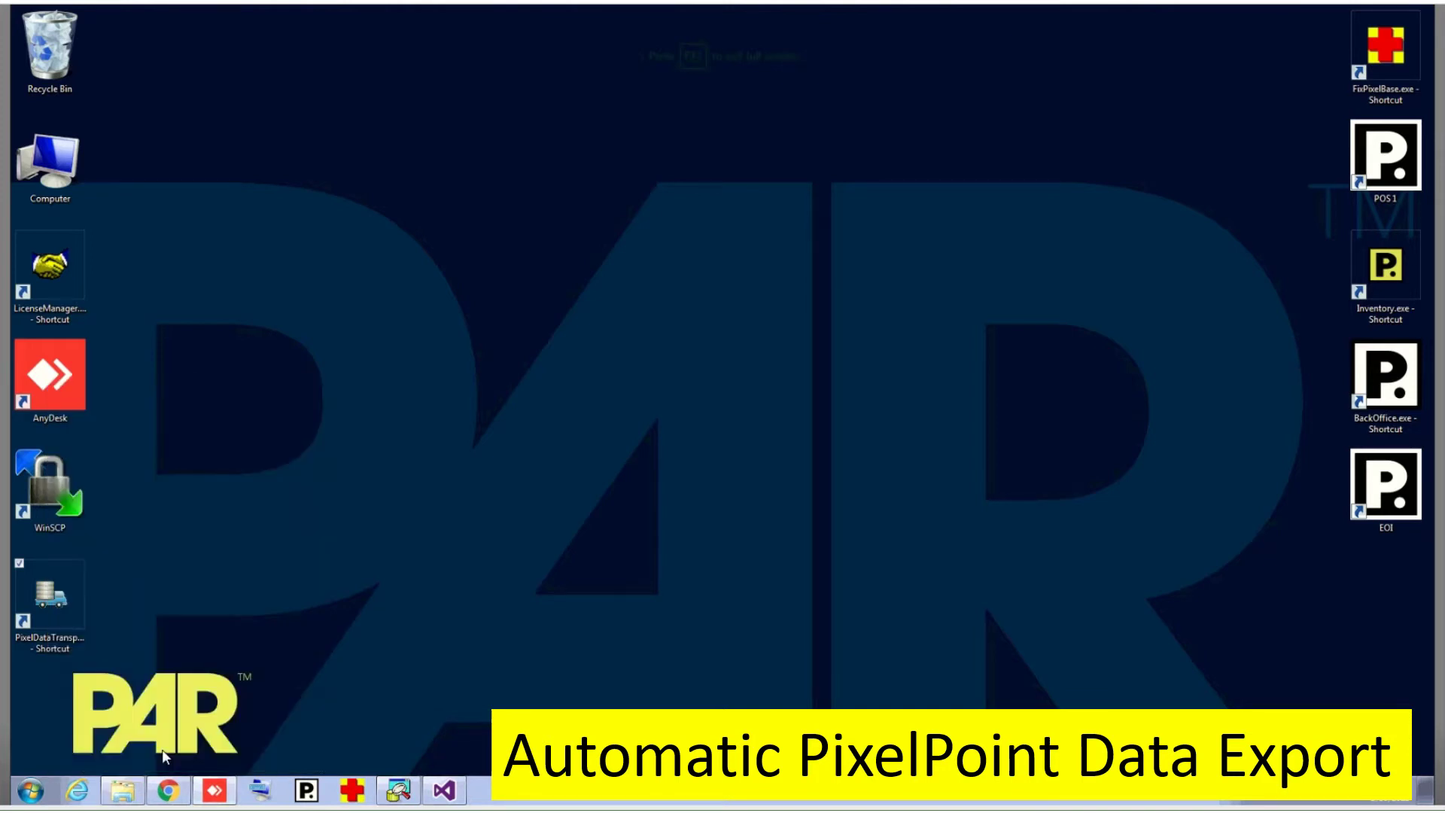
{"action": "double_click", "coordinate": [47, 598]}
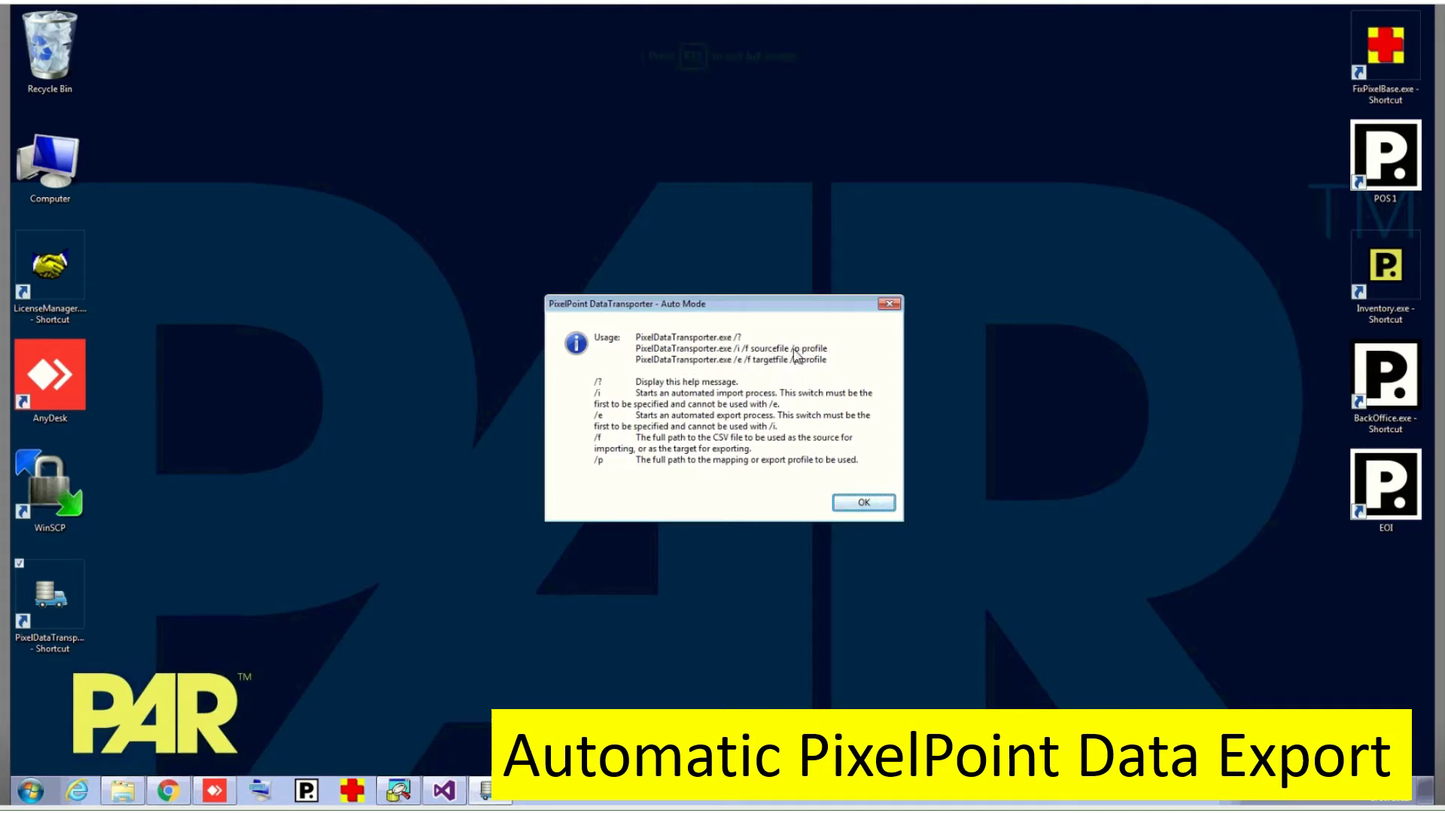
{"action": "left_click", "coordinate": [864, 506]}
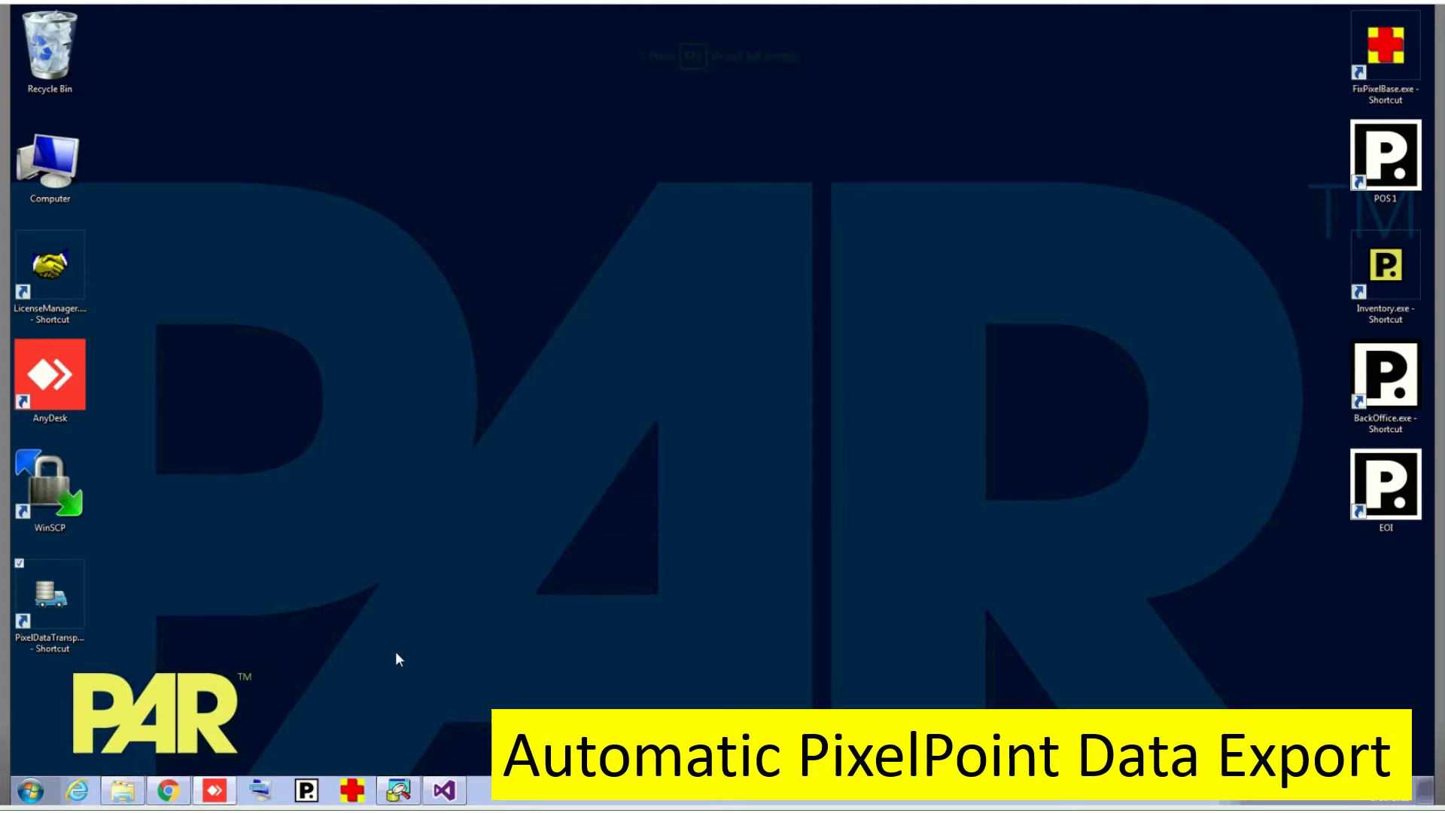
Step: Reopen the PixelDataTransporter shortcut's properties and remove the /? switch from its target path
{"action": "right_click", "coordinate": [53, 610]}
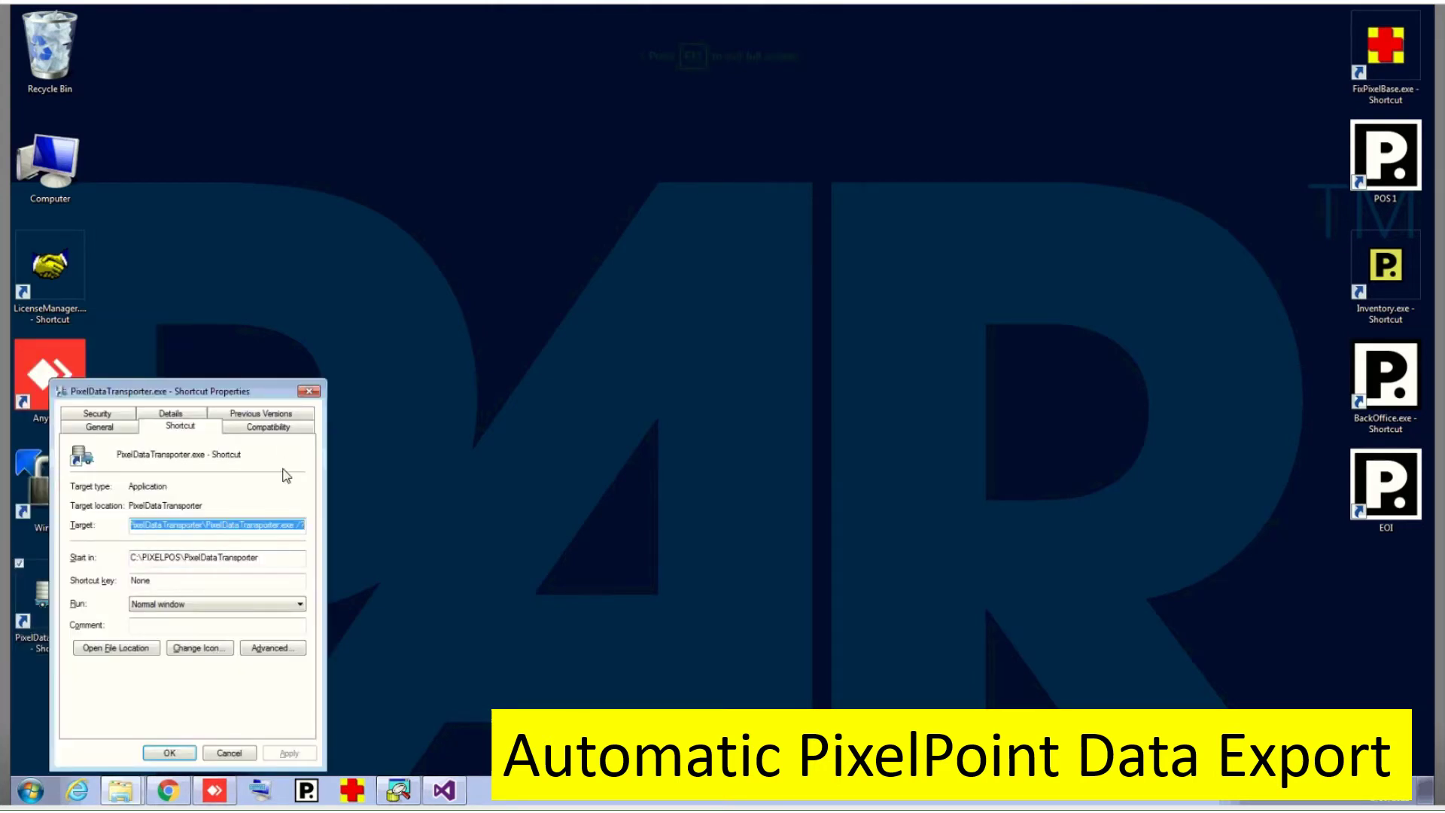
{"action": "left_click_drag", "start_coordinate": [251, 391], "coordinate": [755, 88]}
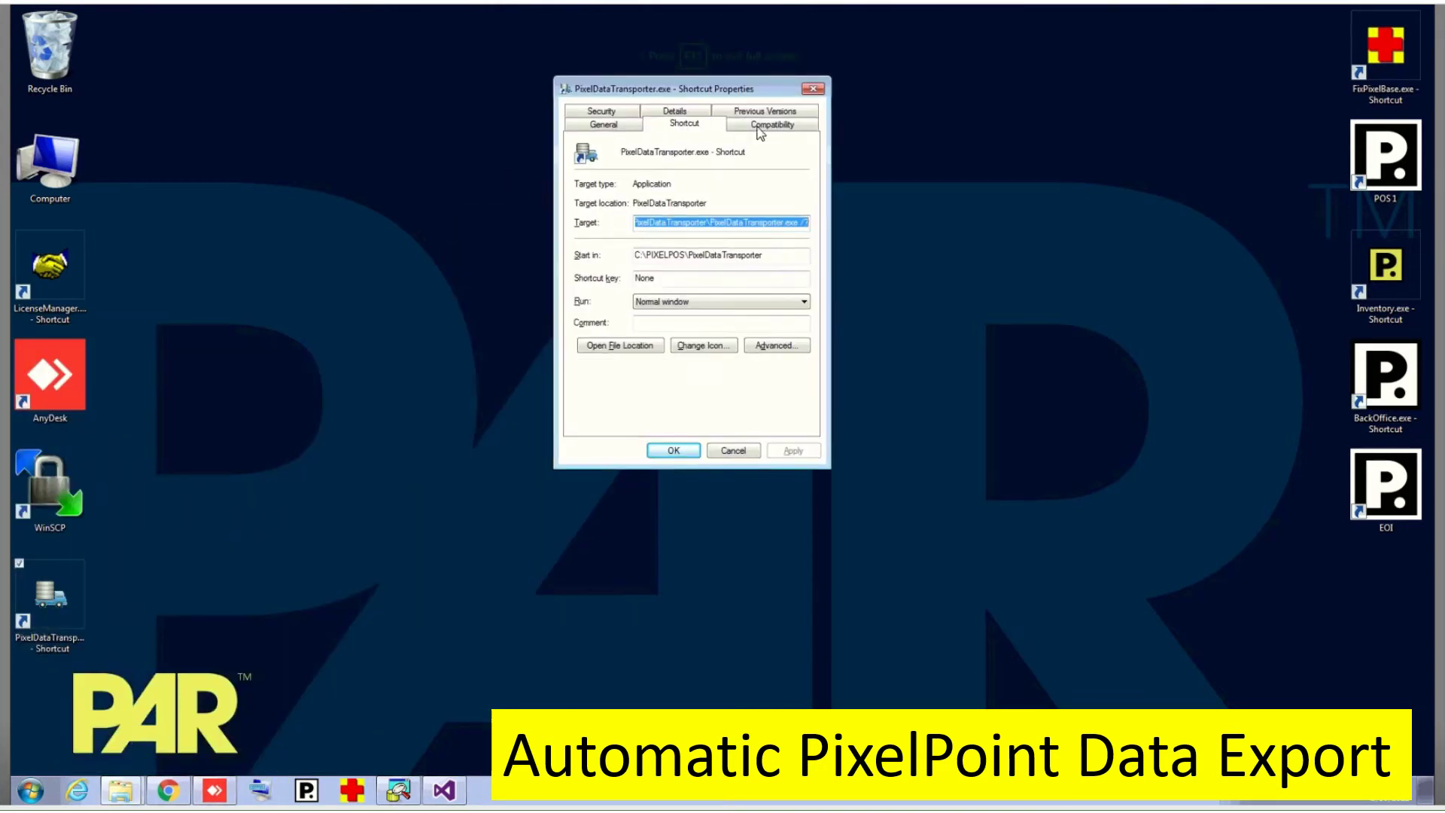
{"action": "left_click", "coordinate": [652, 226]}
{"action": "key", "text": "Home"}
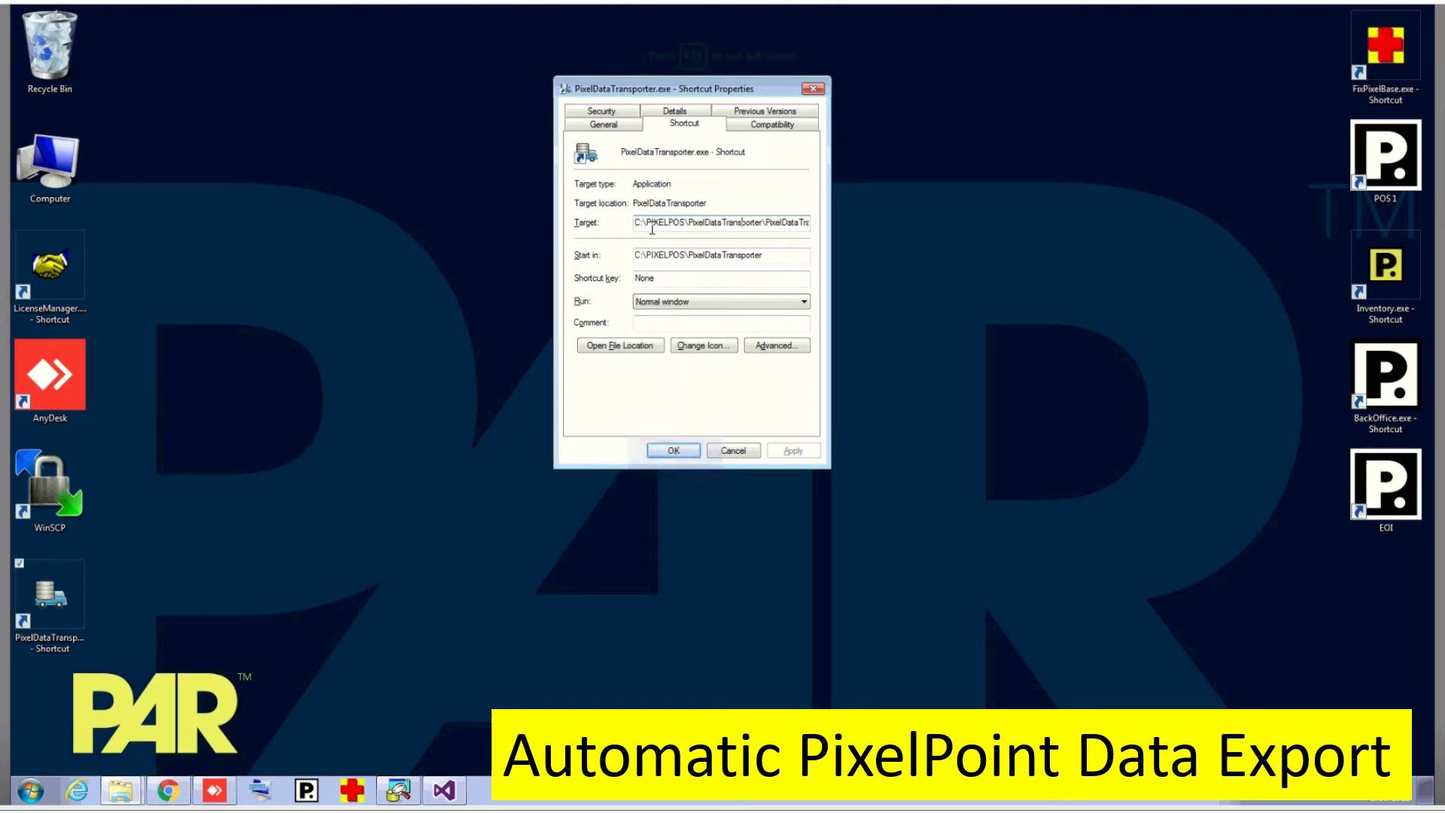
{"action": "key", "text": "End"}
{"action": "type", "text": "/"}
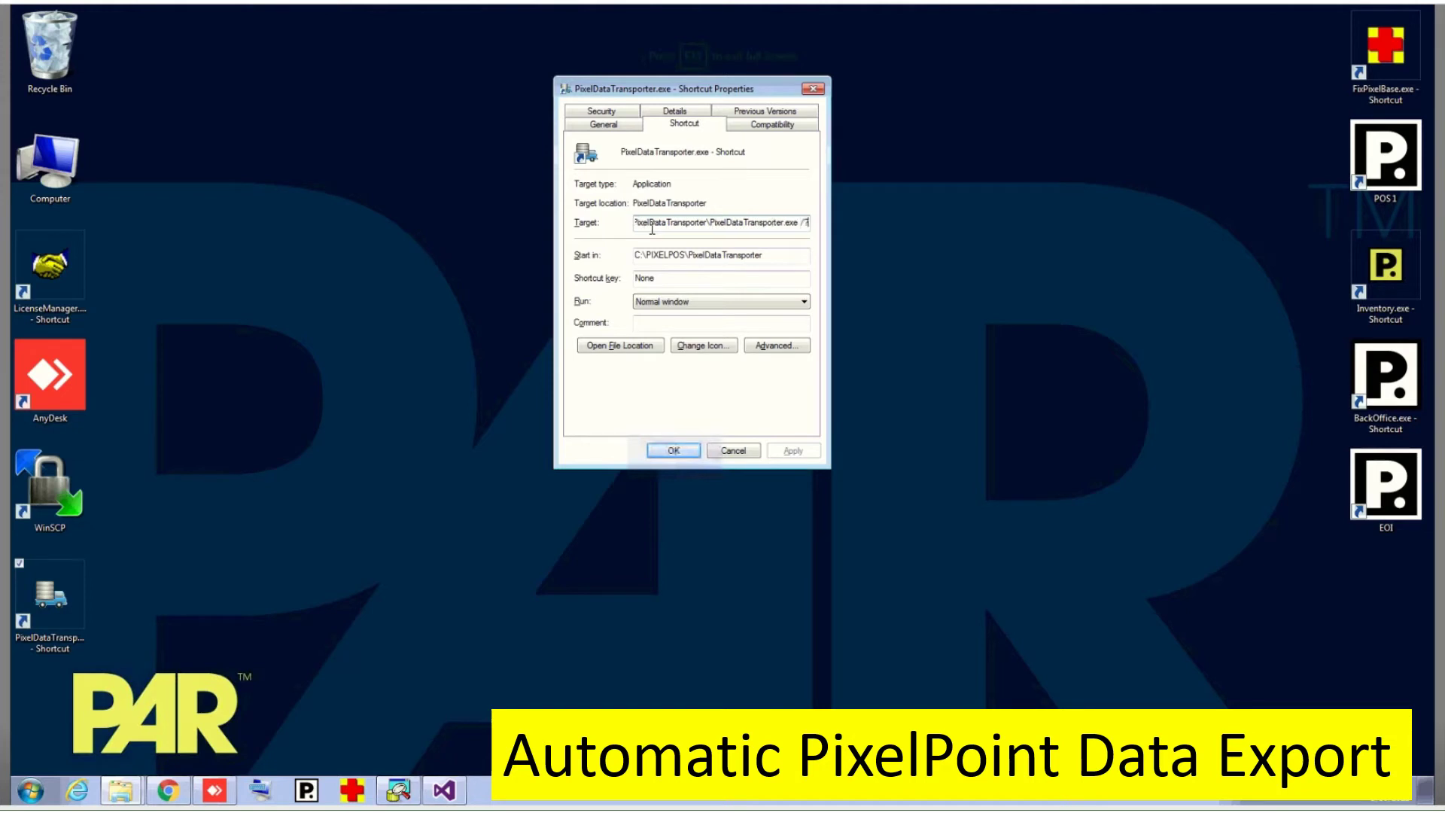
{"action": "key", "text": "BackSpace"}
{"action": "key", "text": "BackSpace"}
{"action": "key", "text": "BackSpace"}
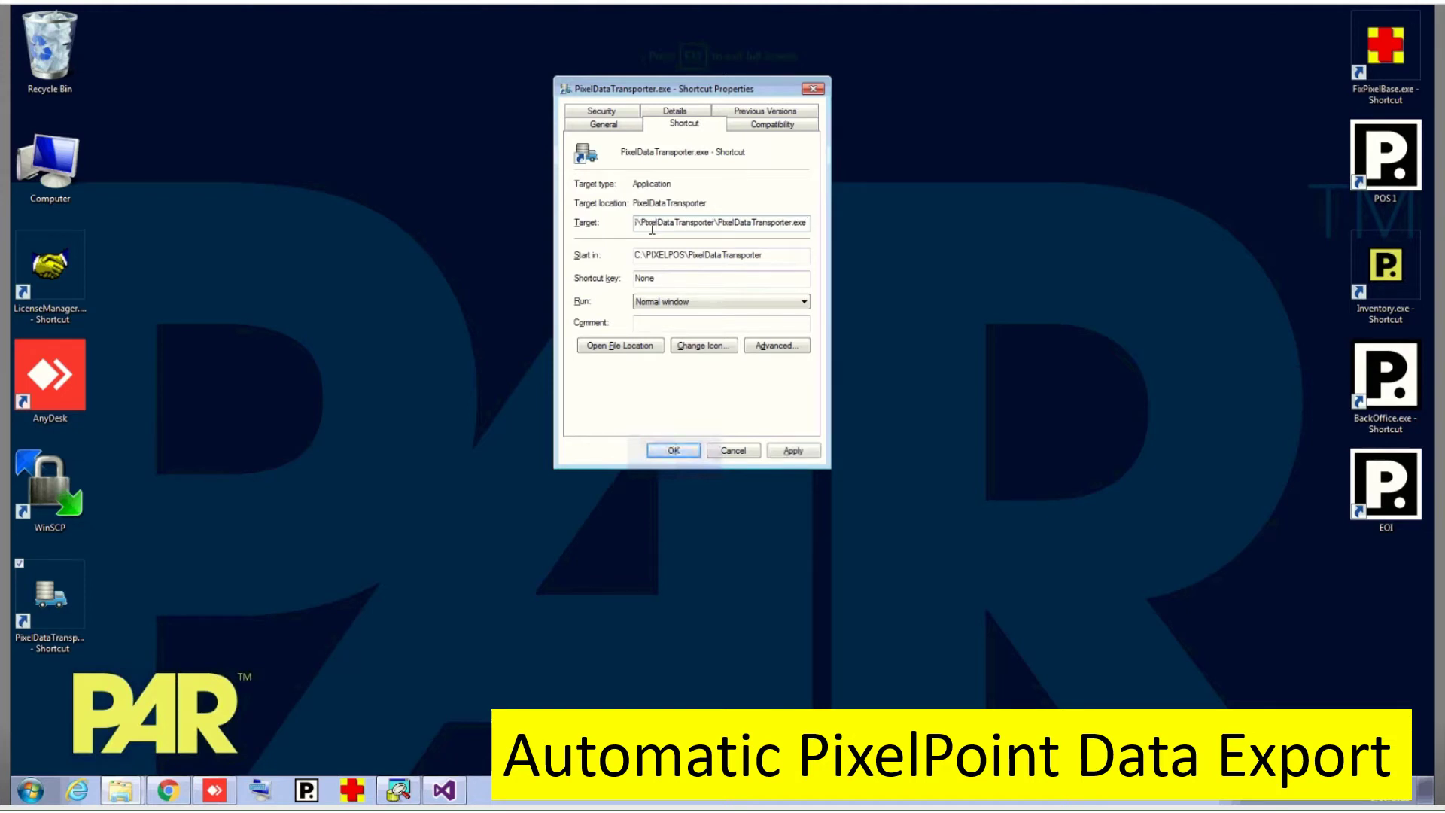
Step: Switch to Notepad and review the three command parts: program path, CSV save path and export profile path
{"action": "key", "text": "alt+Tab"}
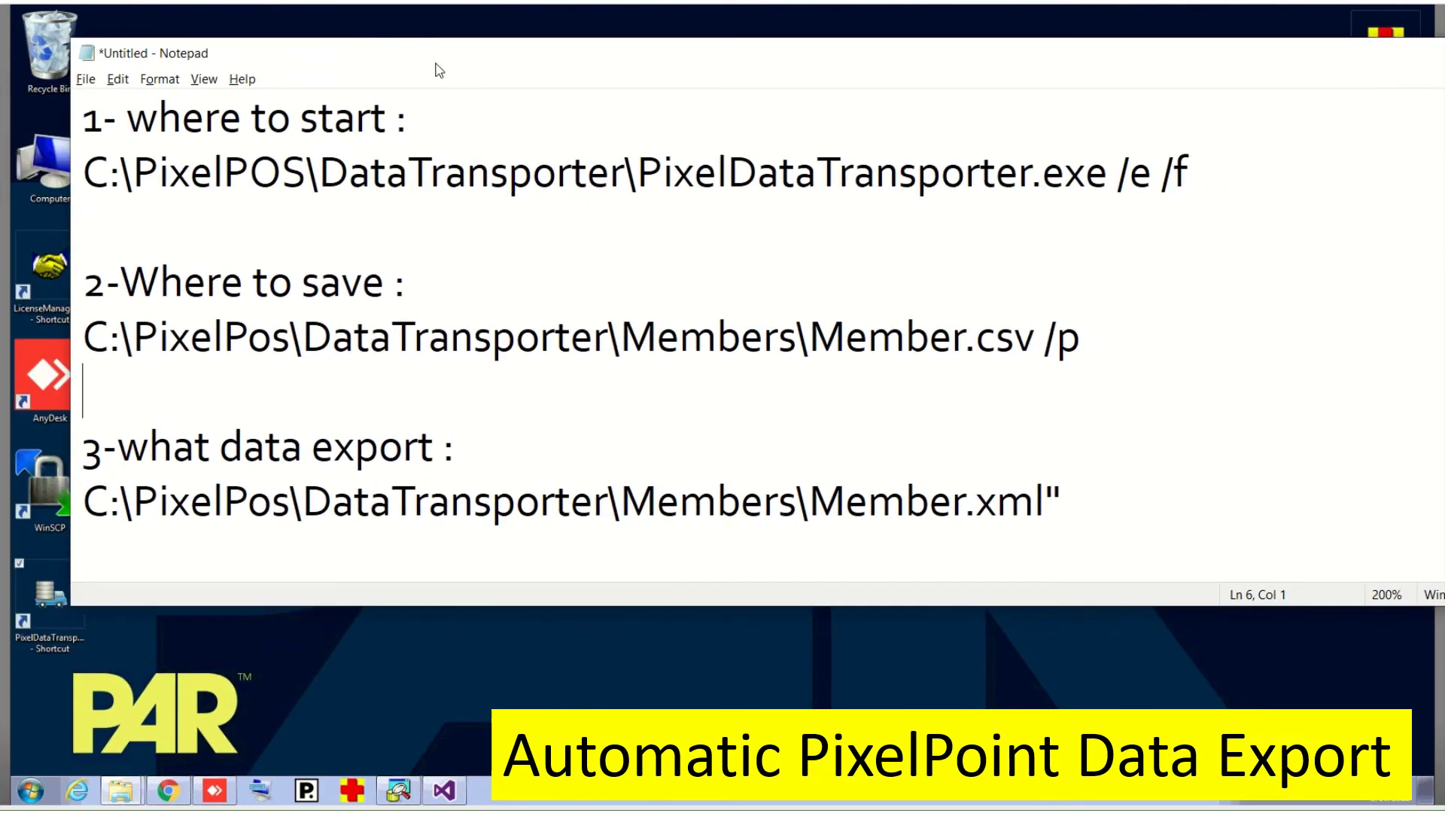
{"action": "left_click_drag", "start_coordinate": [1108, 171], "coordinate": [82, 174]}
{"action": "left_click_drag", "start_coordinate": [1090, 338], "coordinate": [81, 338]}
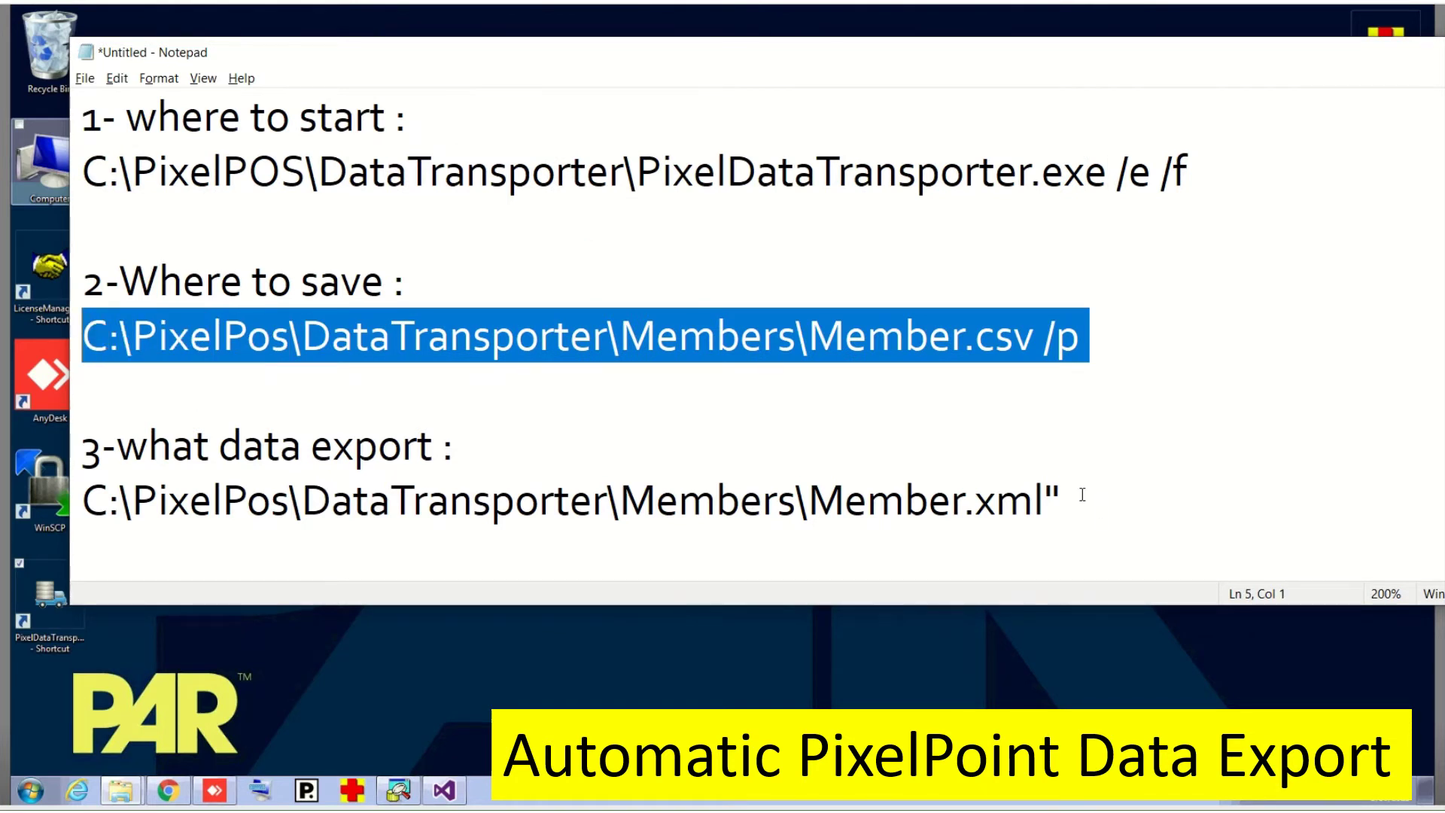
{"action": "left_click_drag", "start_coordinate": [1087, 497], "coordinate": [81, 514]}
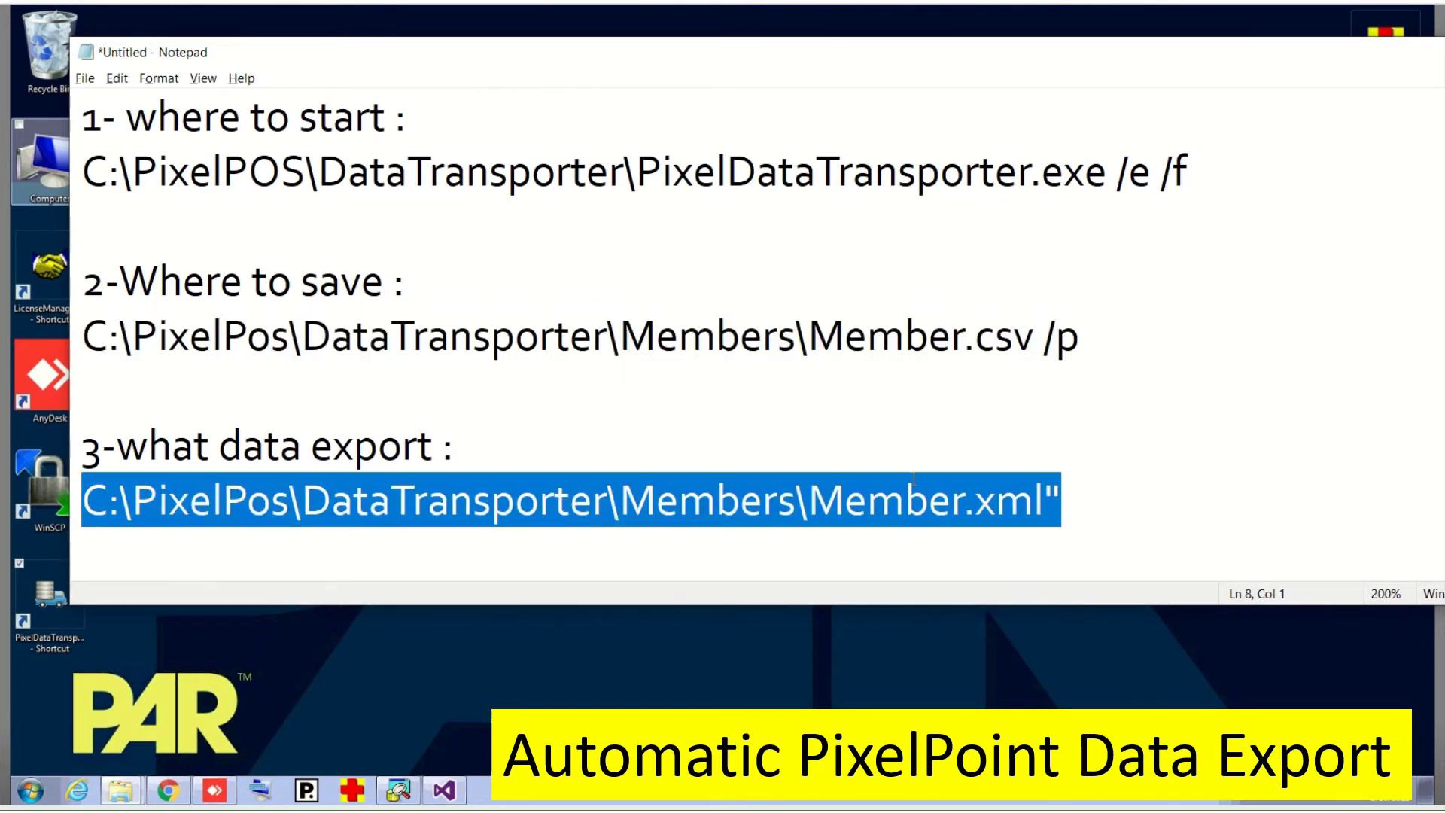
Step: Remove "ber" from Member.xml in the Notepad profile path and copy the base name of member_Export_Profile.xml from the Members folder
{"action": "left_click", "coordinate": [904, 501]}
{"action": "left_click", "coordinate": [965, 502]}
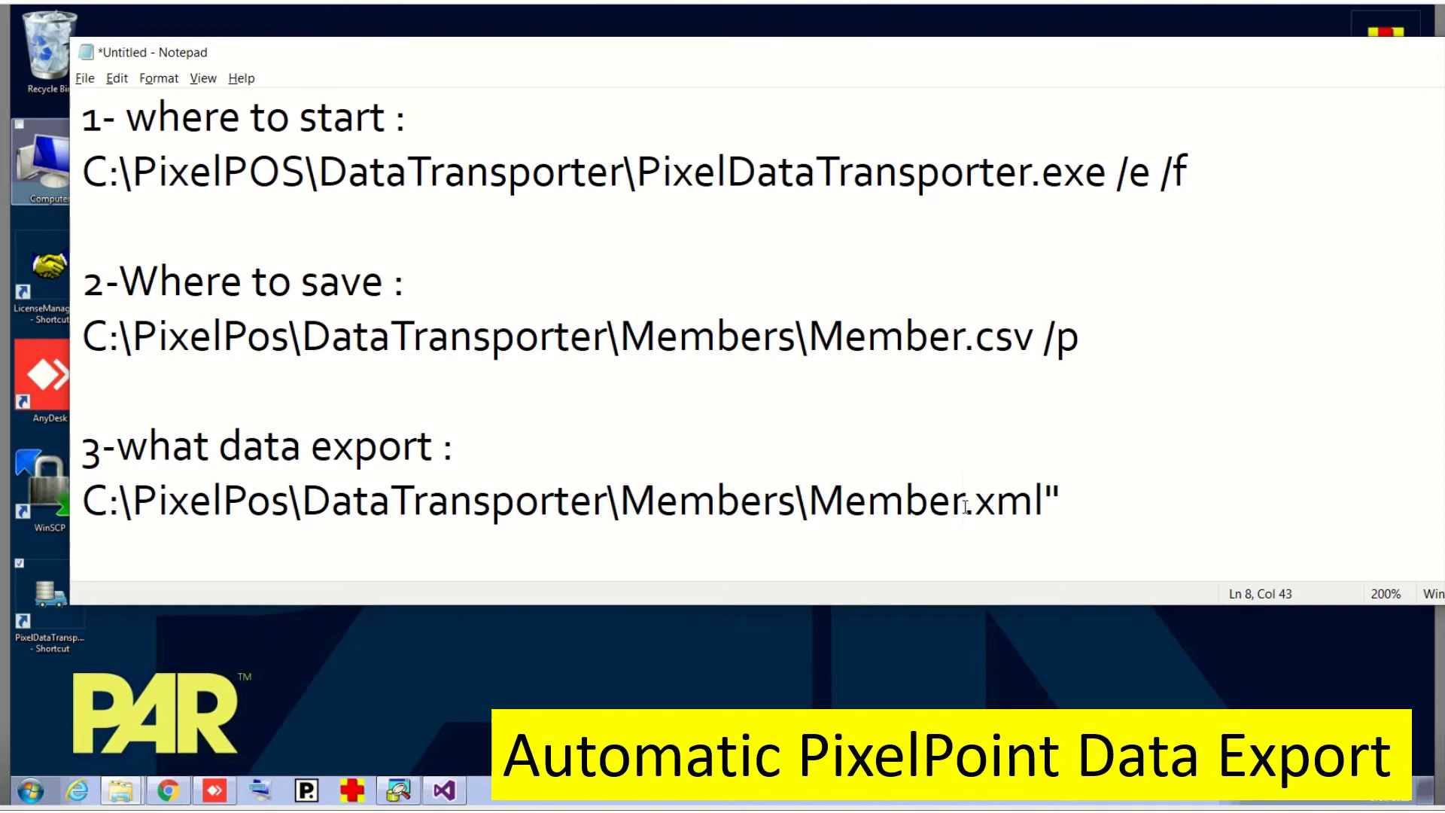
{"action": "key", "text": "BackSpace"}
{"action": "key", "text": "BackSpace"}
{"action": "key", "text": "BackSpace"}
{"action": "left_click", "coordinate": [121, 790]}
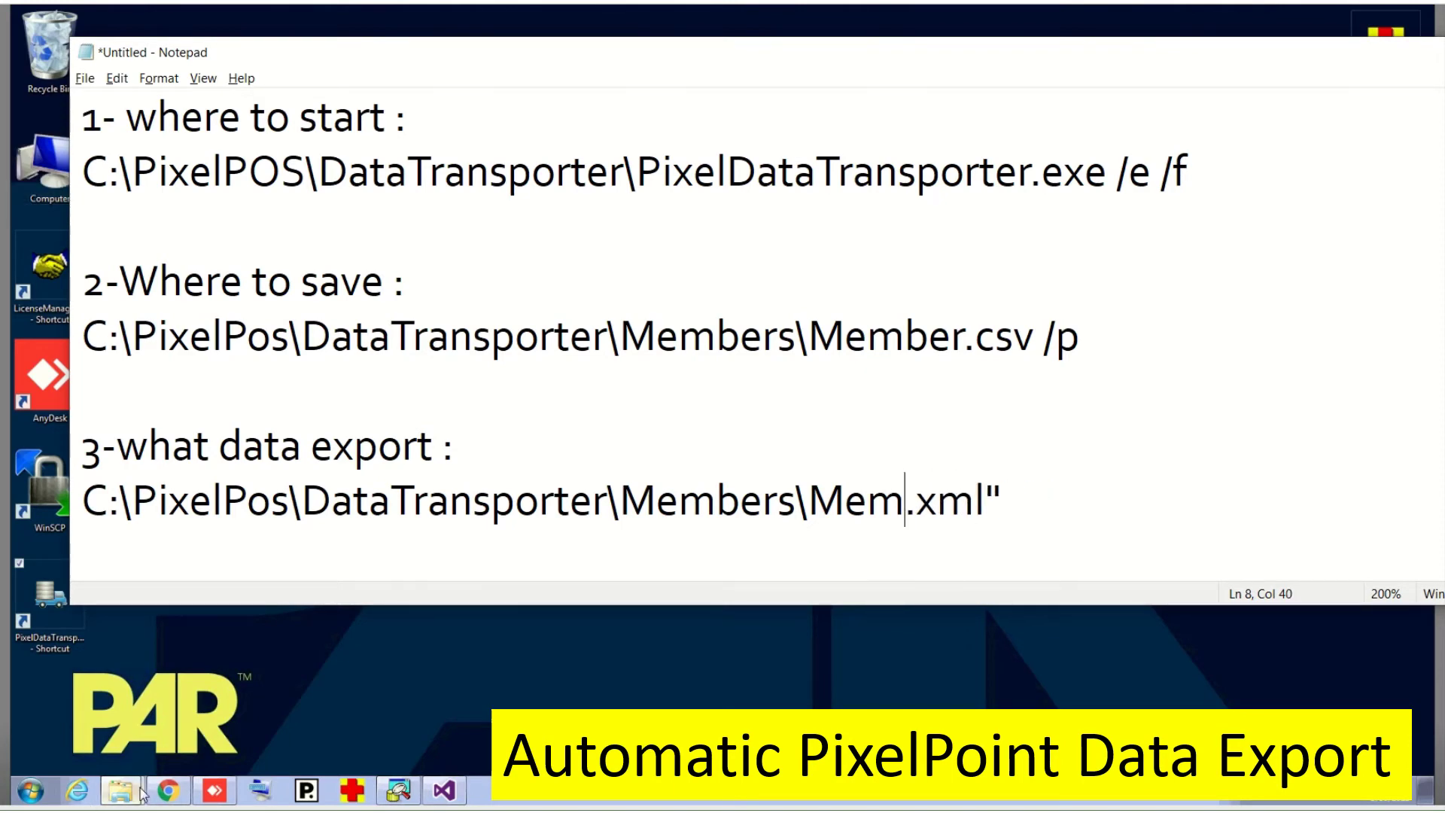
{"action": "left_click", "coordinate": [60, 768]}
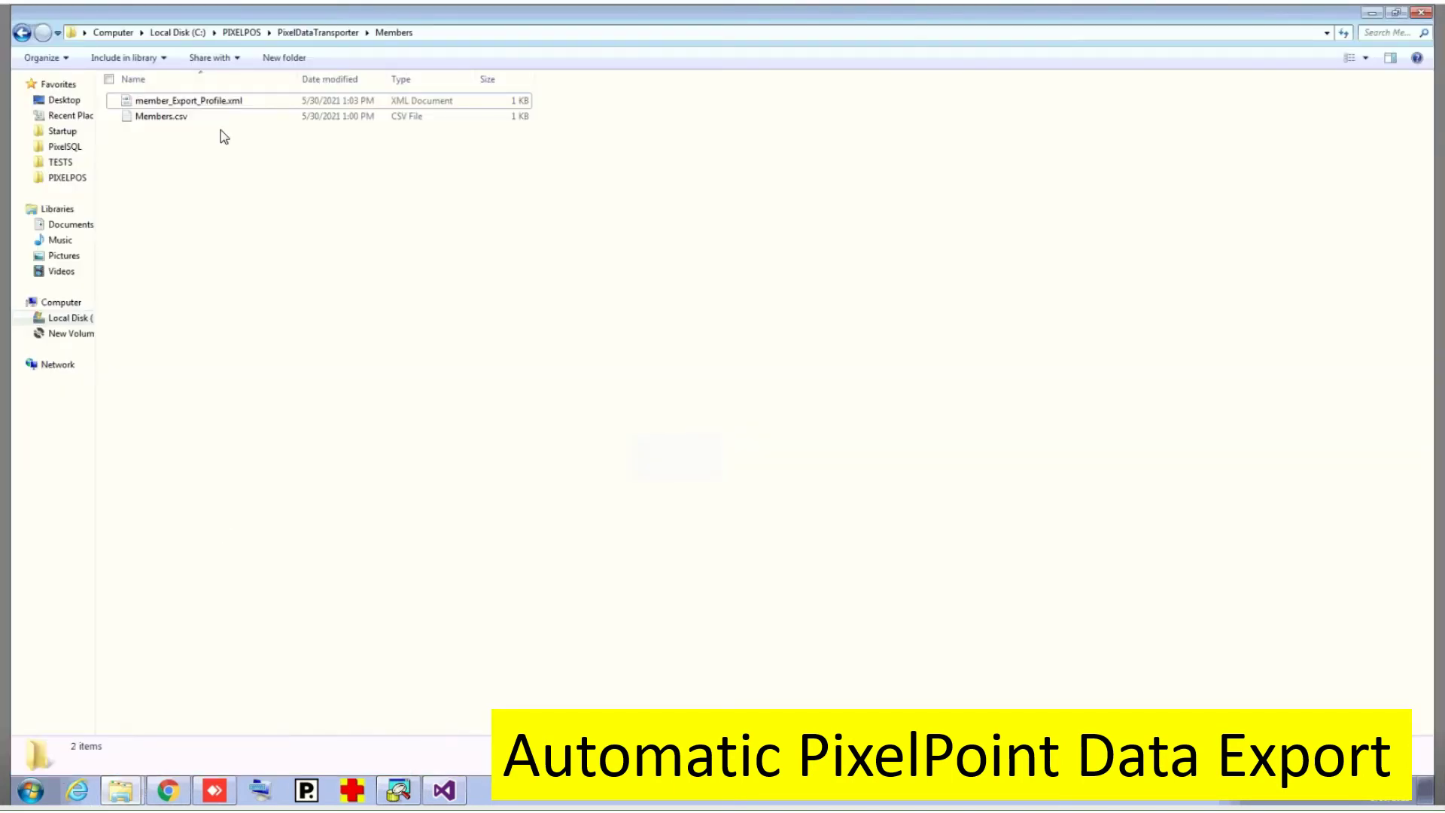
{"action": "left_click", "coordinate": [188, 103]}
{"action": "left_click", "coordinate": [188, 102]}
{"action": "key", "text": "ctrl+c"}
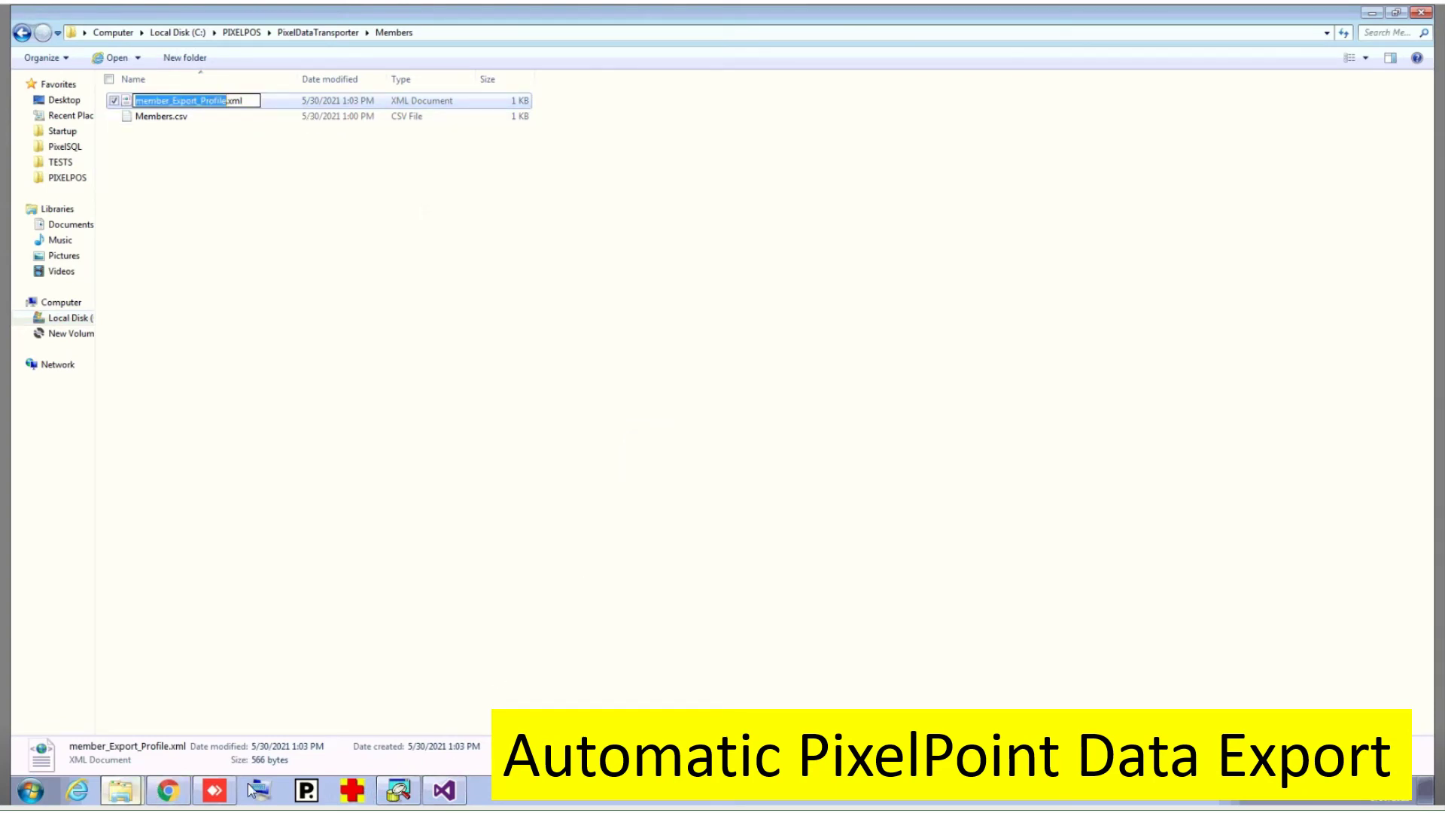
Step: Replace the remaining XML file name and closing quote in the Notepad profile path with member_Export_Profile.xml
{"action": "left_click", "coordinate": [512, 791]}
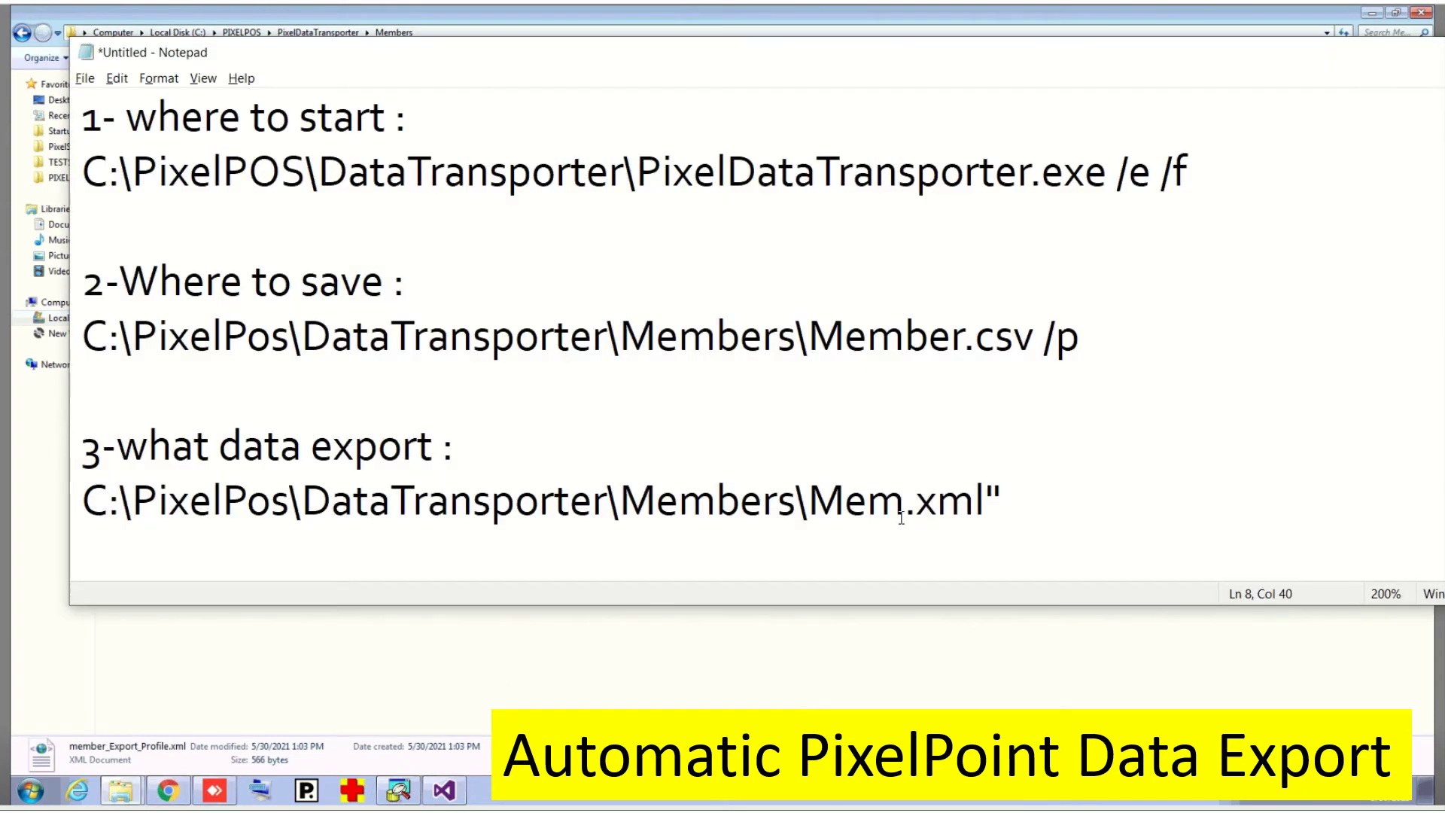
{"action": "double_click", "coordinate": [863, 499]}
{"action": "left_click", "coordinate": [1031, 497]}
{"action": "key", "text": "BackSpace"}
{"action": "key", "text": "BackSpace"}
{"action": "key", "text": "BackSpace"}
{"action": "key", "text": "BackSpace"}
{"action": "key", "text": "BackSpace"}
{"action": "key", "text": "BackSpace"}
{"action": "key", "text": "BackSpace"}
{"action": "key", "text": "BackSpace"}
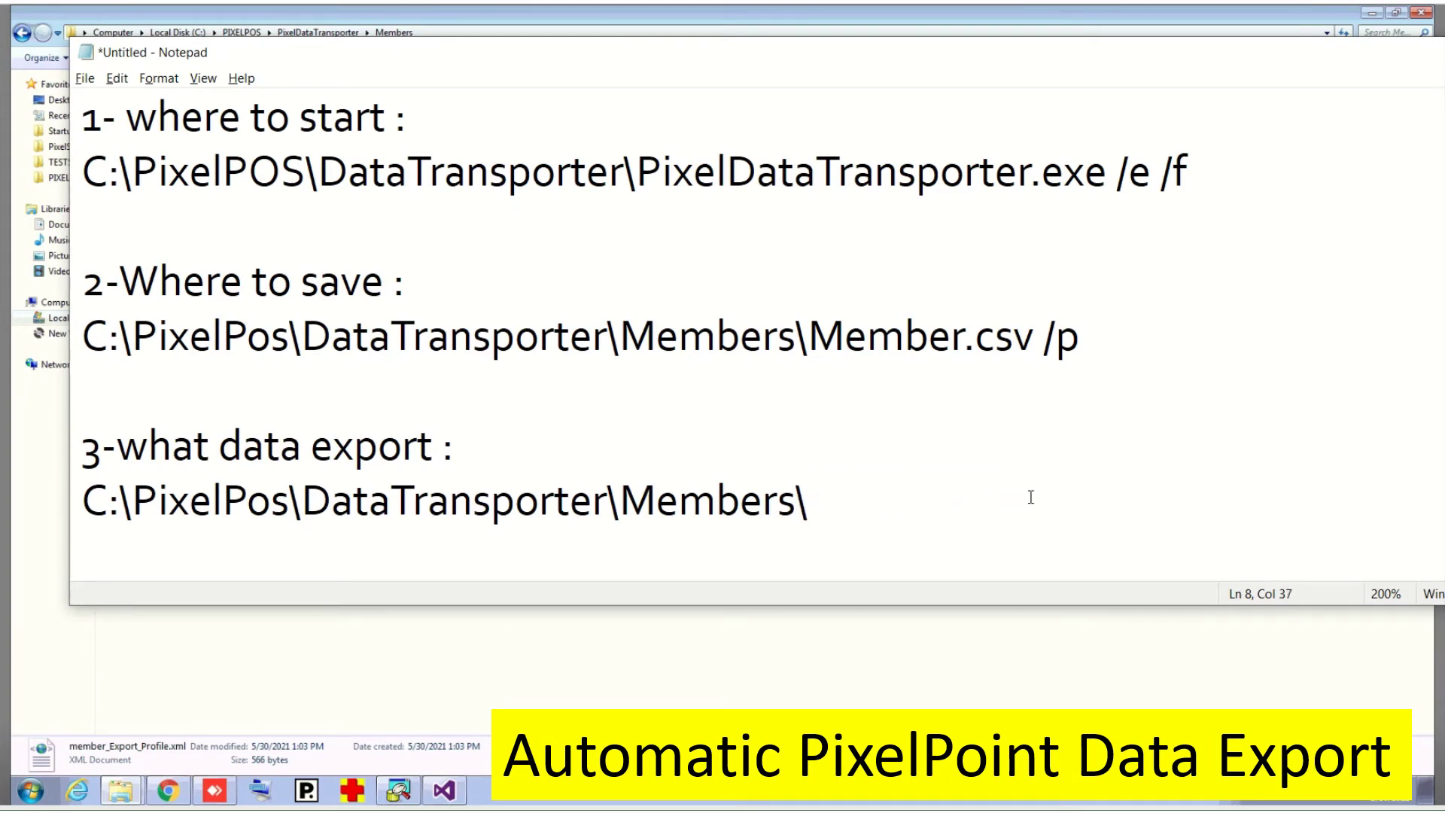
{"action": "key", "text": "ctrl+v"}
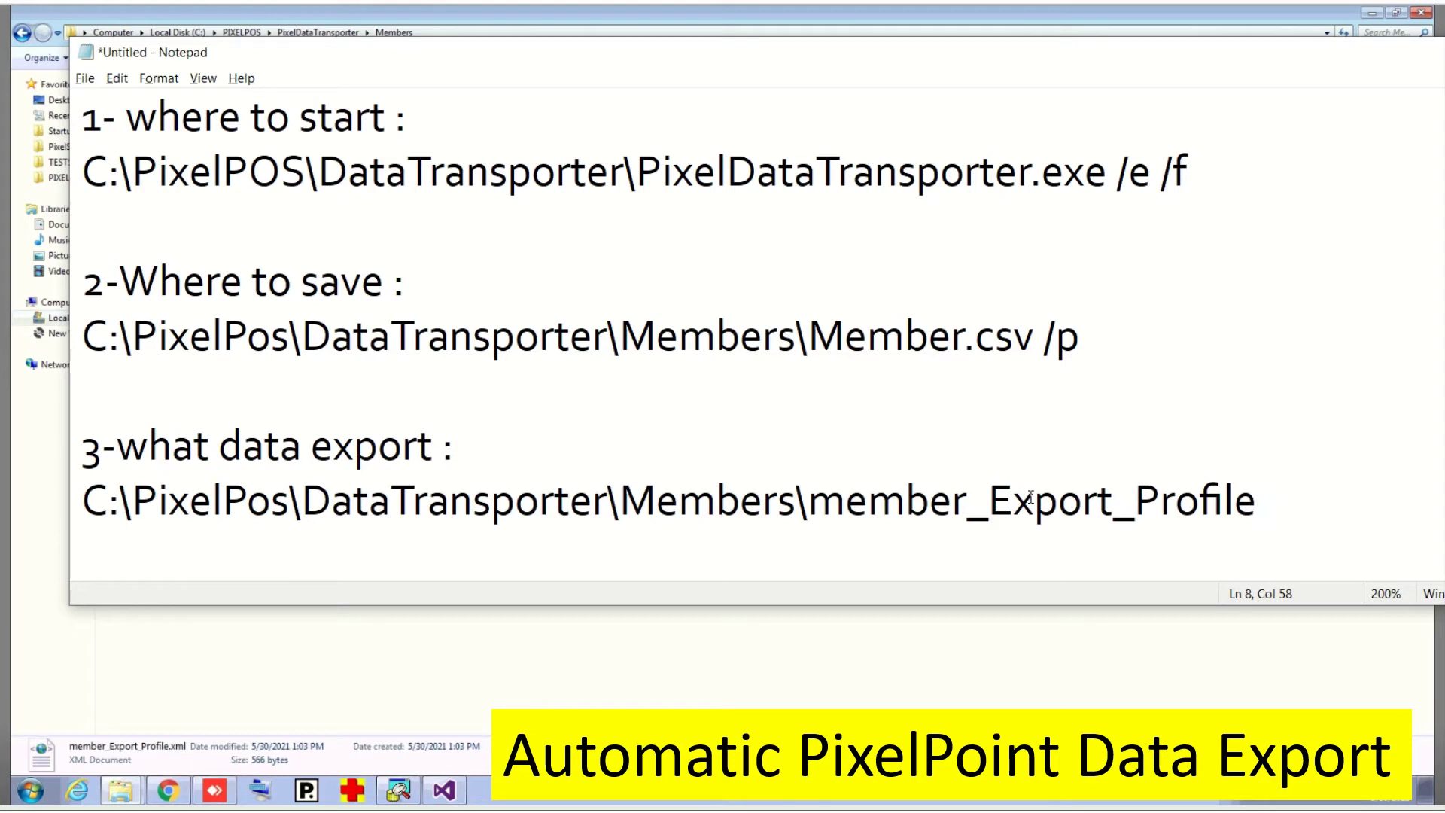
{"action": "type", "text": ".xml"}
Step: Check the CSV file's name in the Members folder against the Notepad save path, and return to Notepad
{"action": "left_click", "coordinate": [845, 339]}
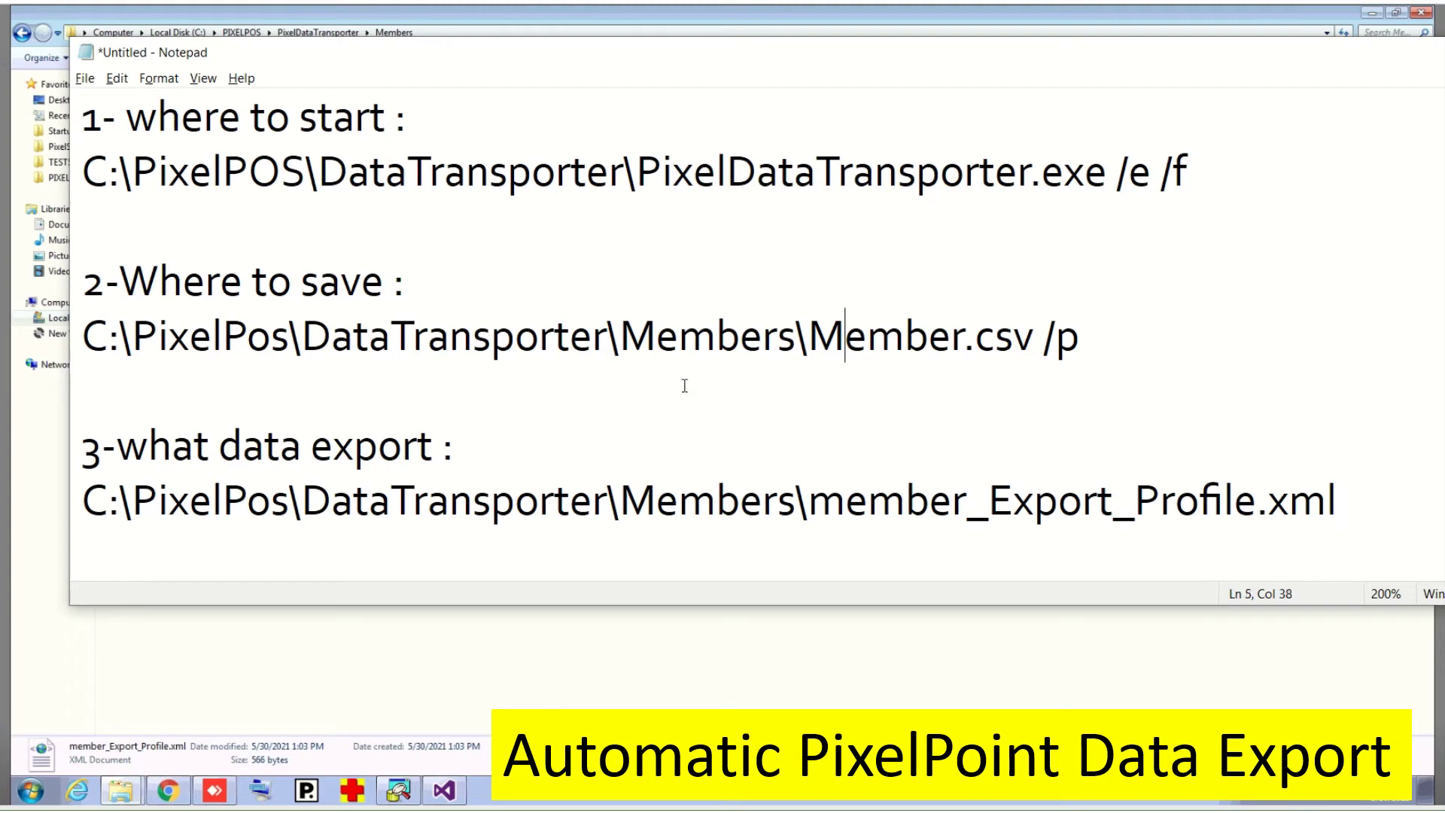
{"action": "left_click", "coordinate": [113, 796]}
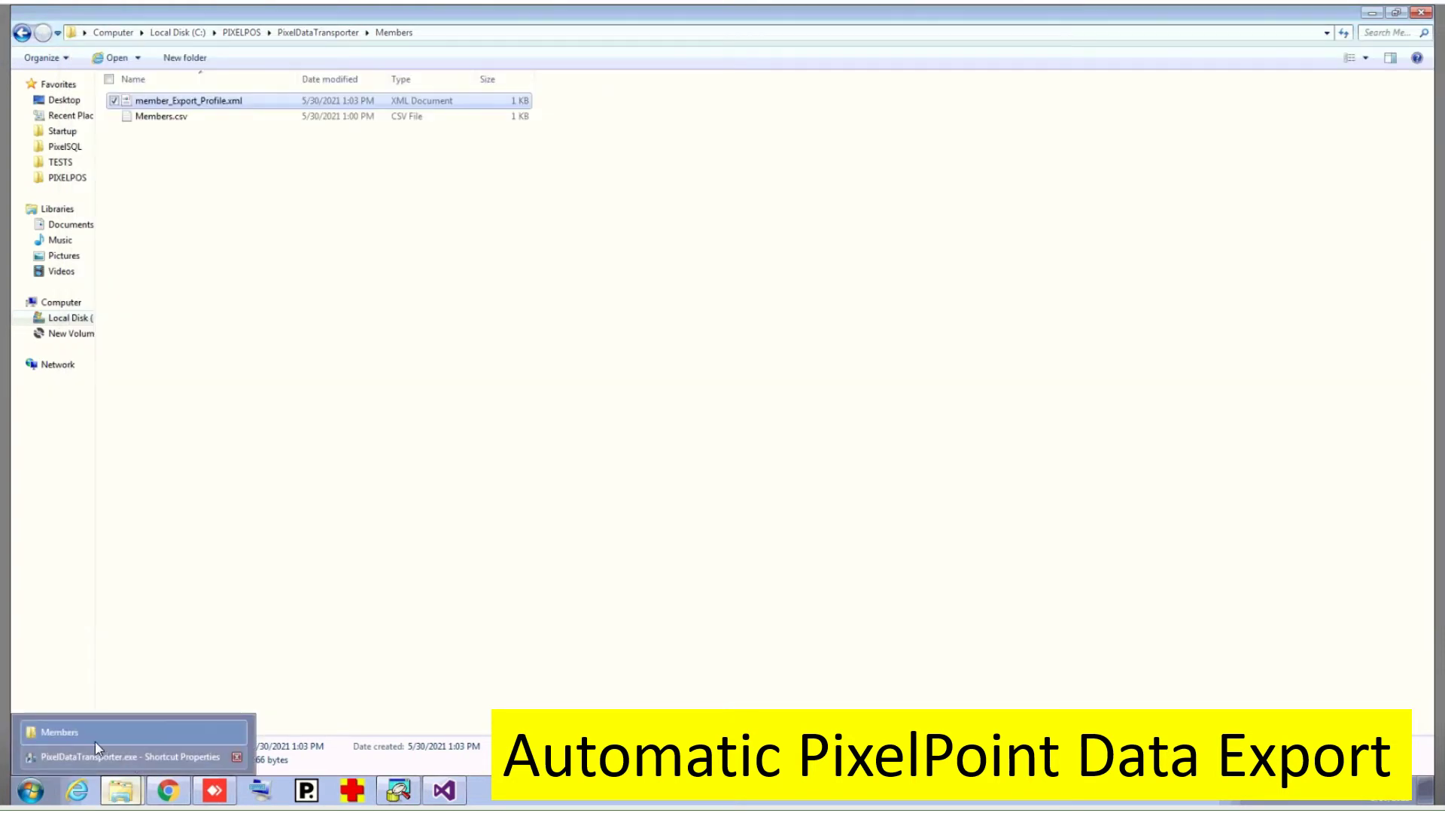
{"action": "left_click", "coordinate": [663, 533]}
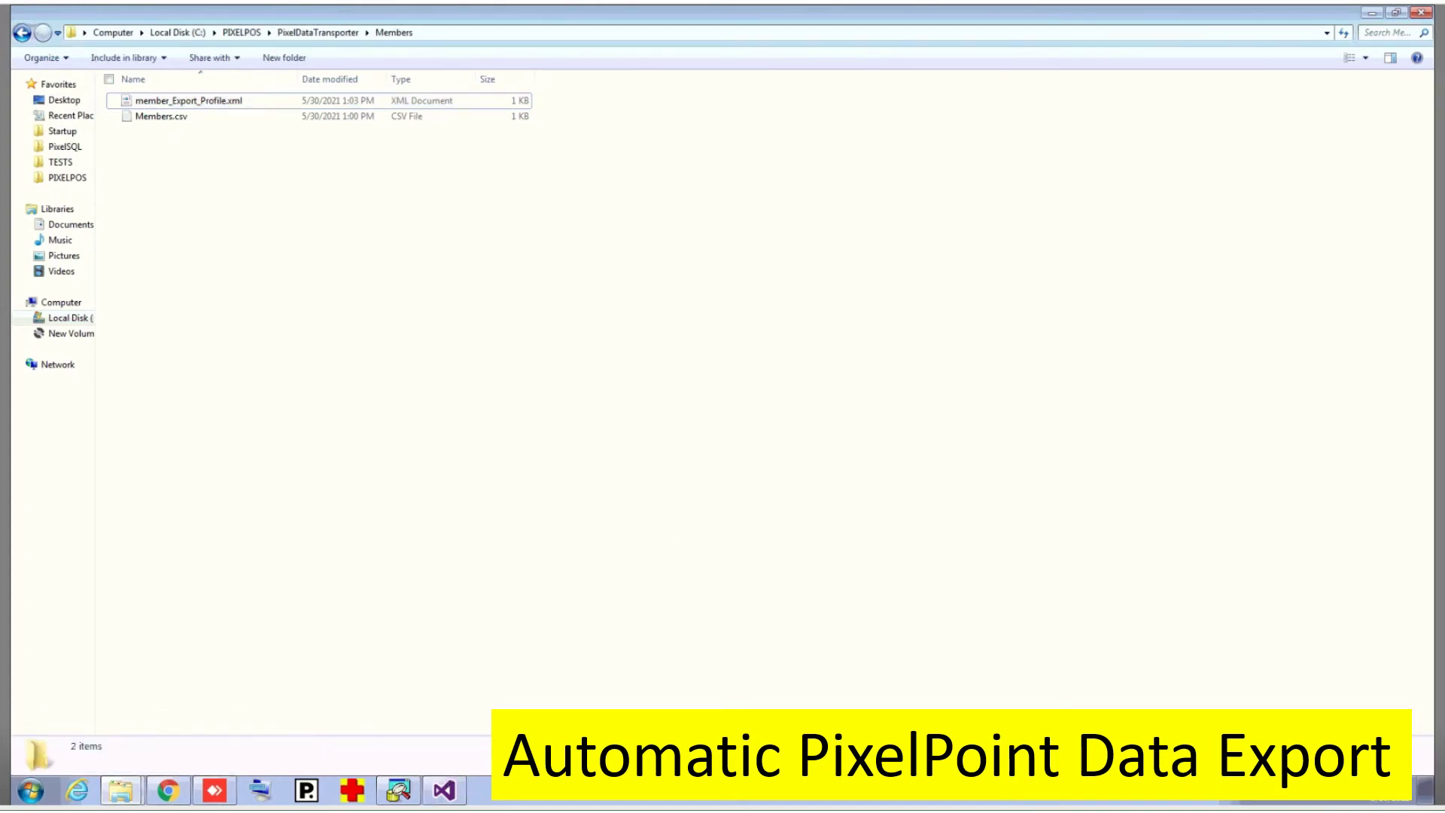
{"action": "key", "text": "alt+Tab"}
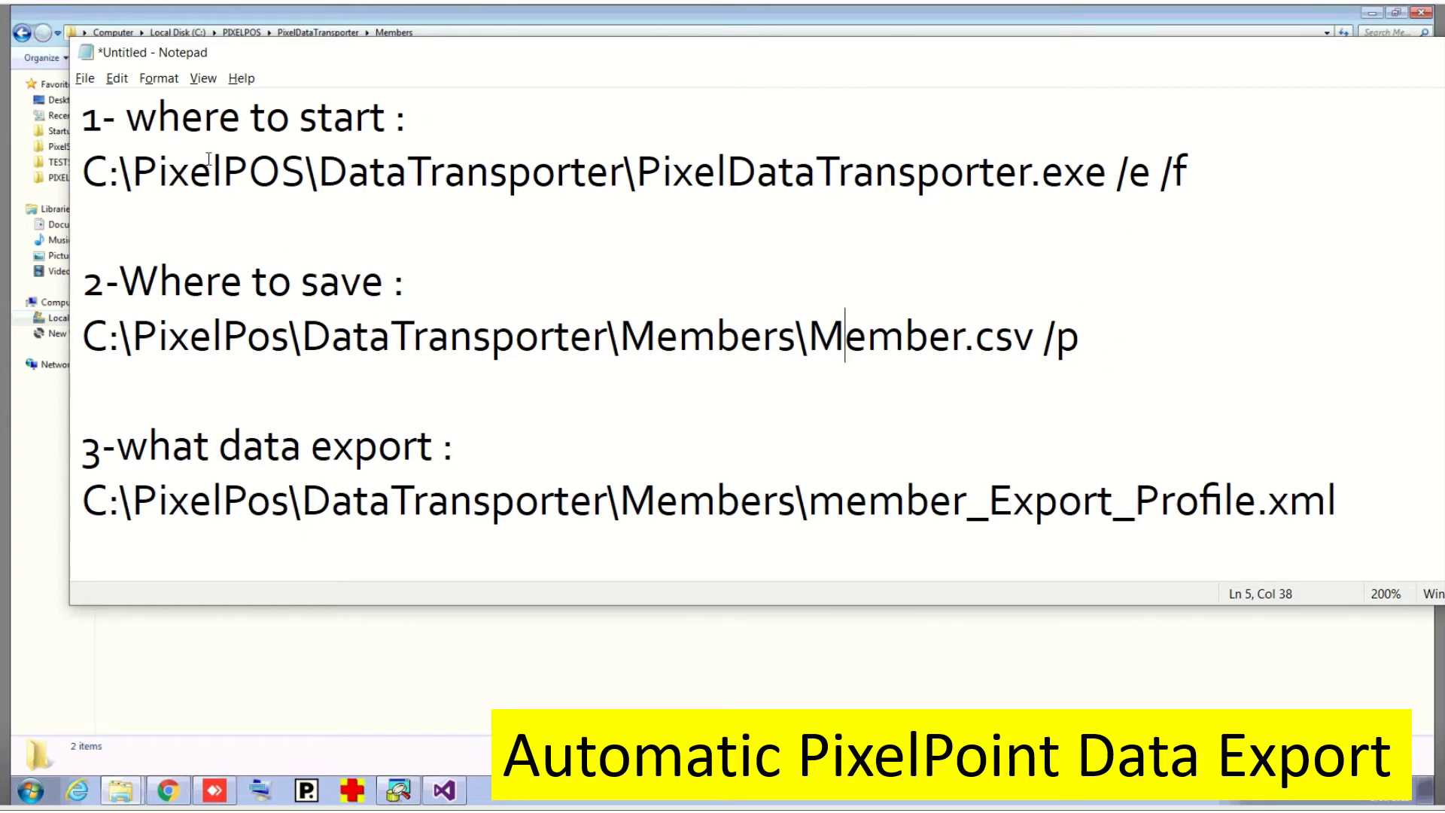
Step: Delete the three numbered heading texts above the paths in Notepad, keeping only the path lines
{"action": "left_click_drag", "start_coordinate": [454, 126], "coordinate": [81, 119]}
{"action": "key", "text": "Delete"}
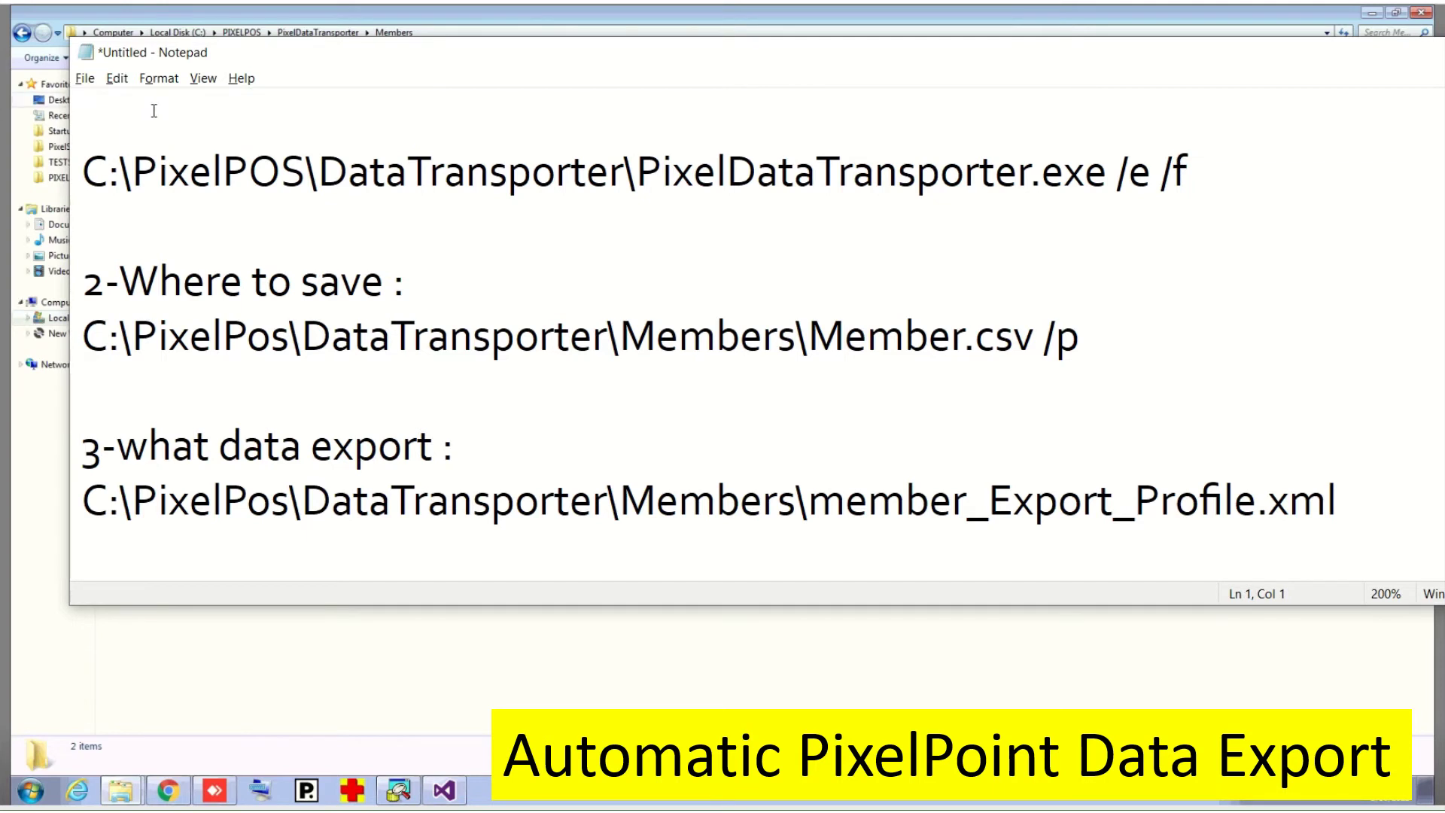
{"action": "left_click_drag", "start_coordinate": [410, 282], "coordinate": [81, 282]}
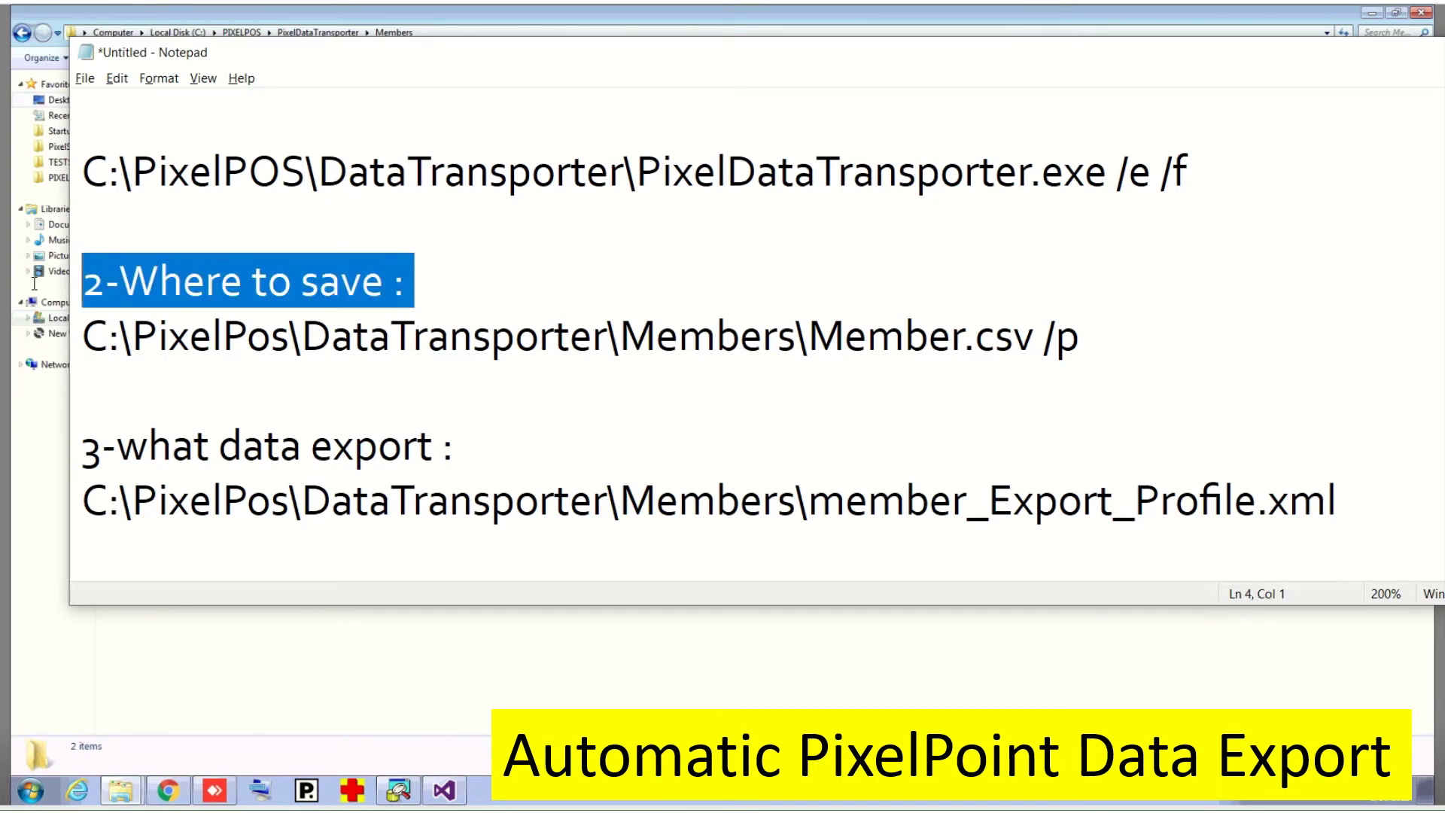
{"action": "key", "text": "Delete"}
{"action": "left_click_drag", "start_coordinate": [462, 446], "coordinate": [82, 446]}
{"action": "key", "text": "Delete"}
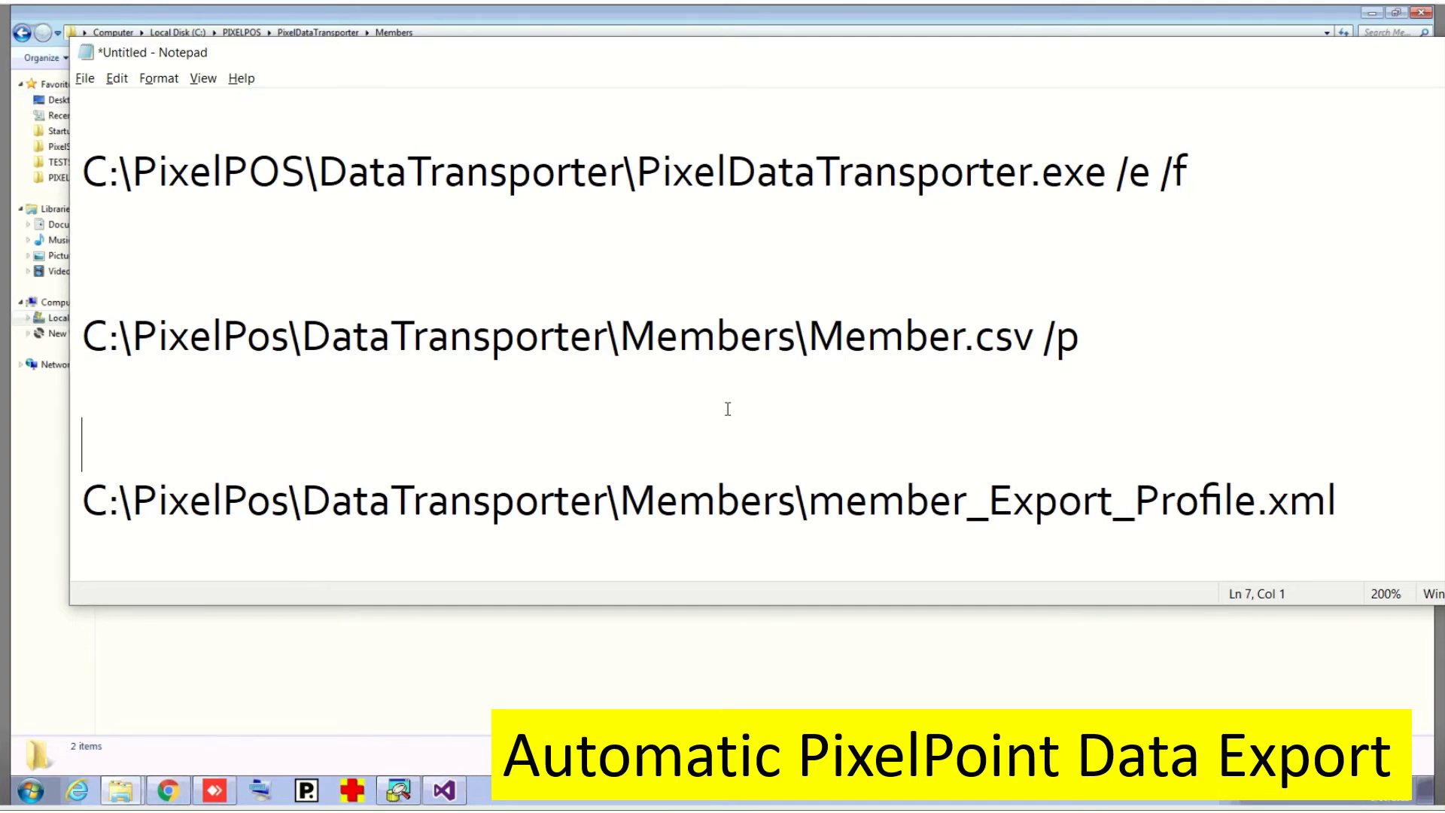
Step: Remove the blank lines between the Member.csv /p path and the member_Export_Profile.xml path
{"action": "left_click", "coordinate": [1113, 351]}
{"action": "key", "text": "Delete"}
{"action": "key", "text": "Delete"}
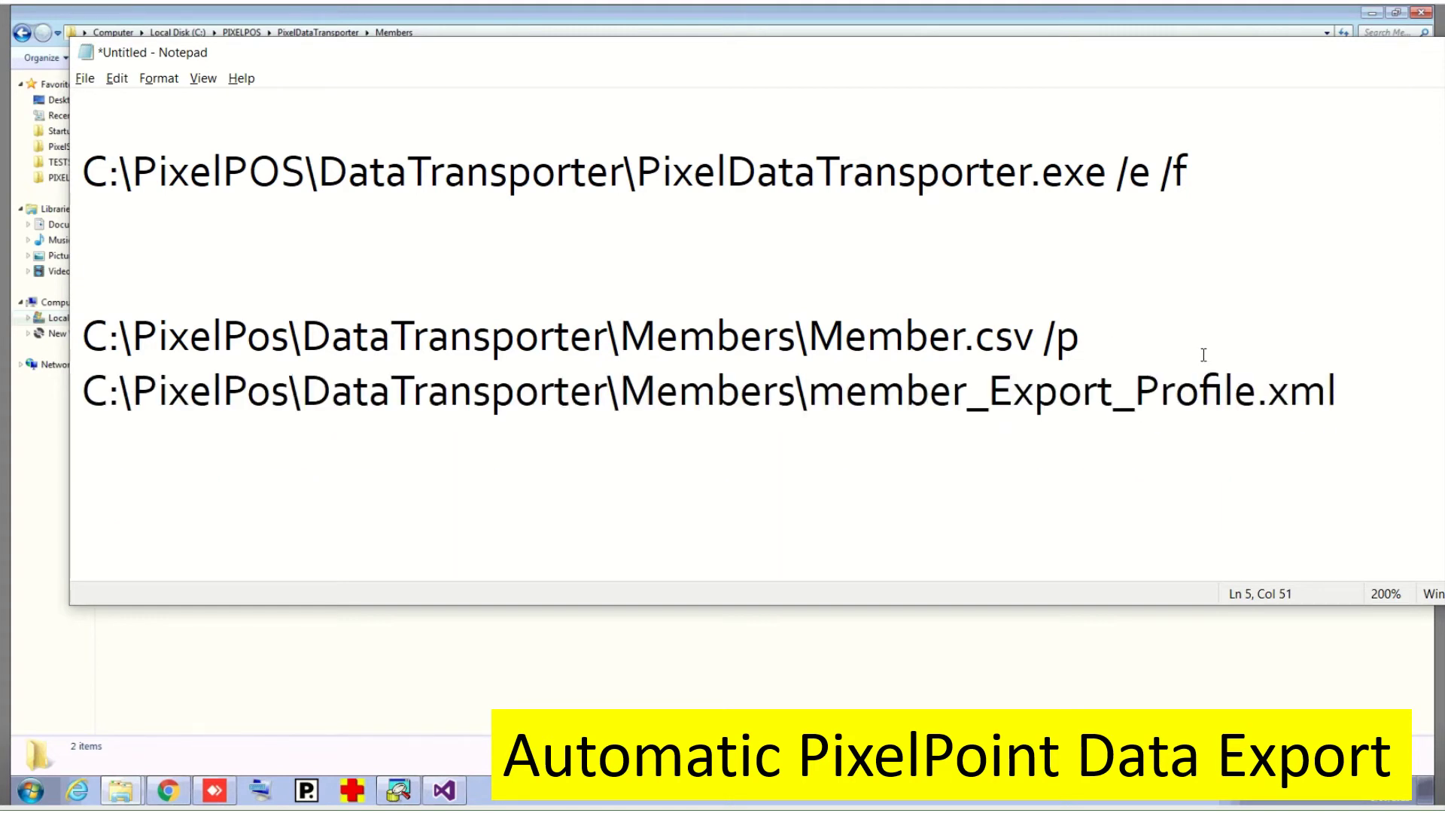